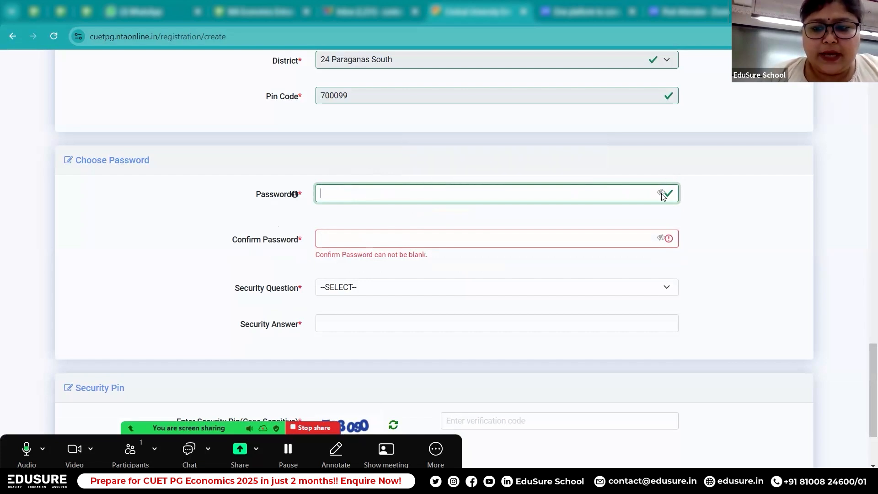
Enter the account password and repeat it in the confirmation box
click(662, 194)
click(338, 193)
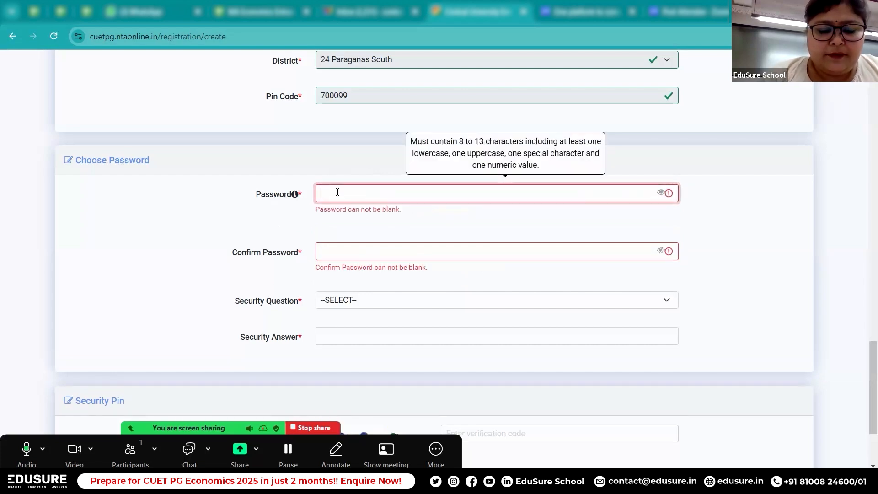
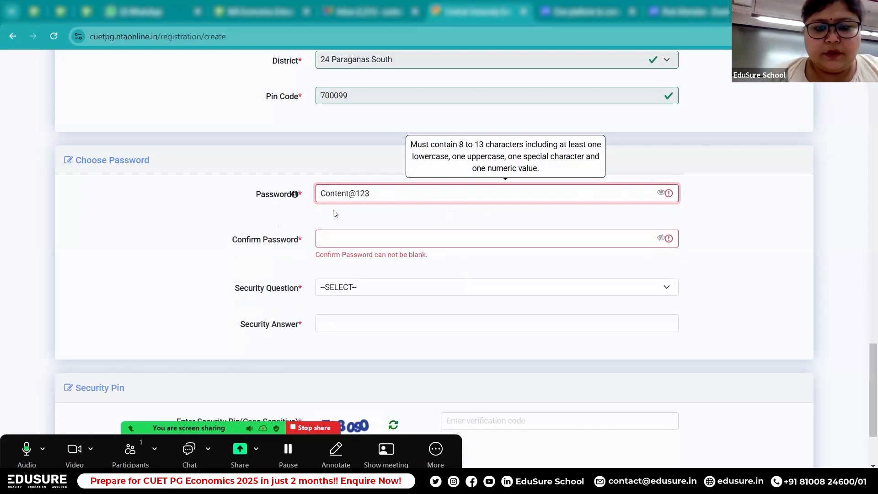
click(662, 192)
click(350, 240)
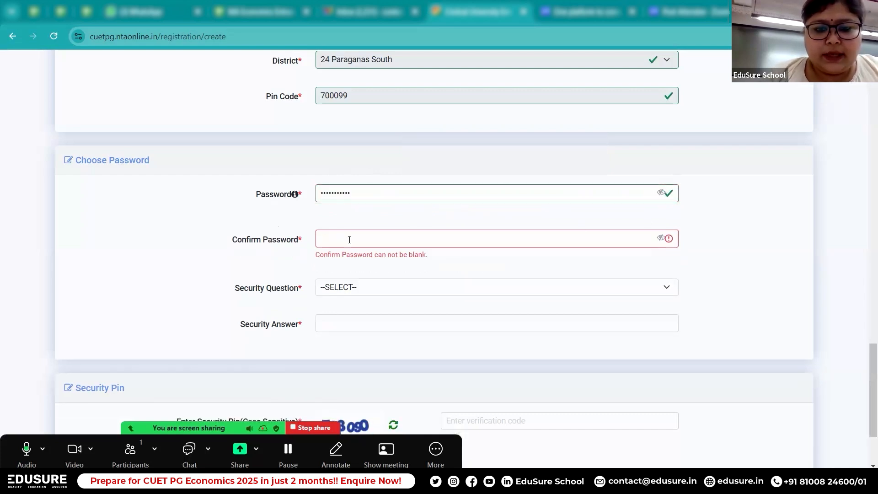
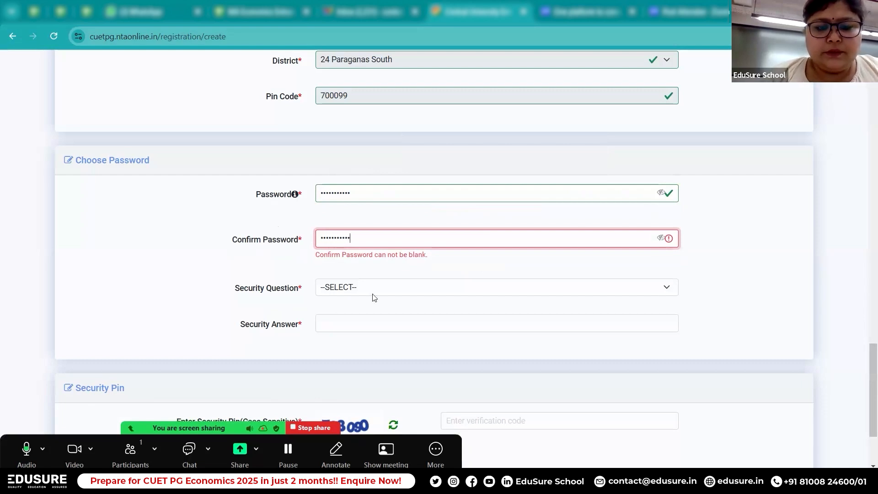
Choose the WHAT IS YOUR BIRTH CITY? security question and type its answer
click(376, 292)
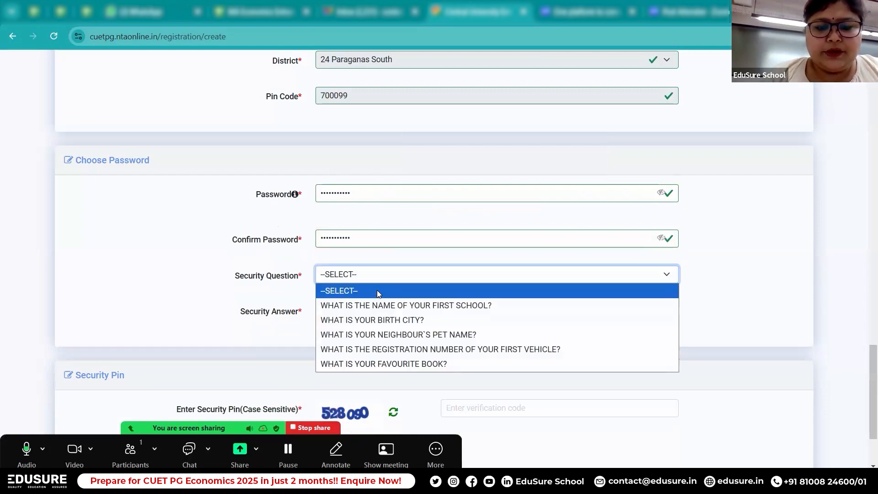
click(391, 324)
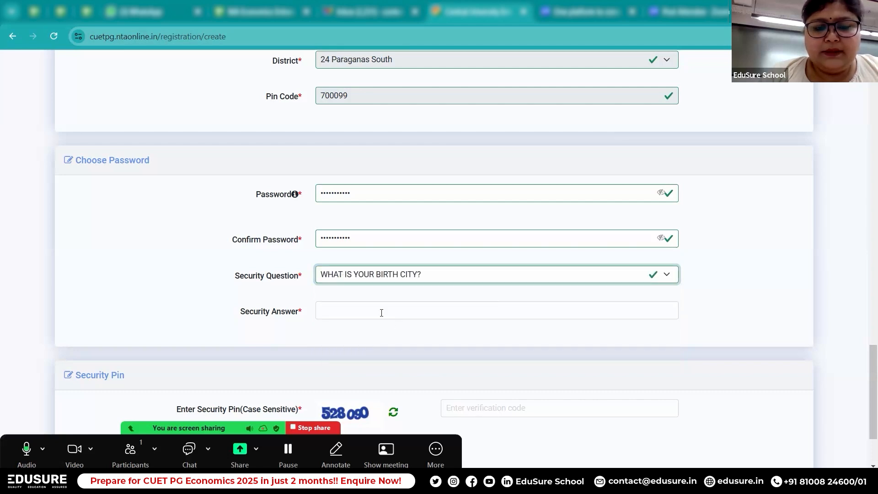
click(381, 313)
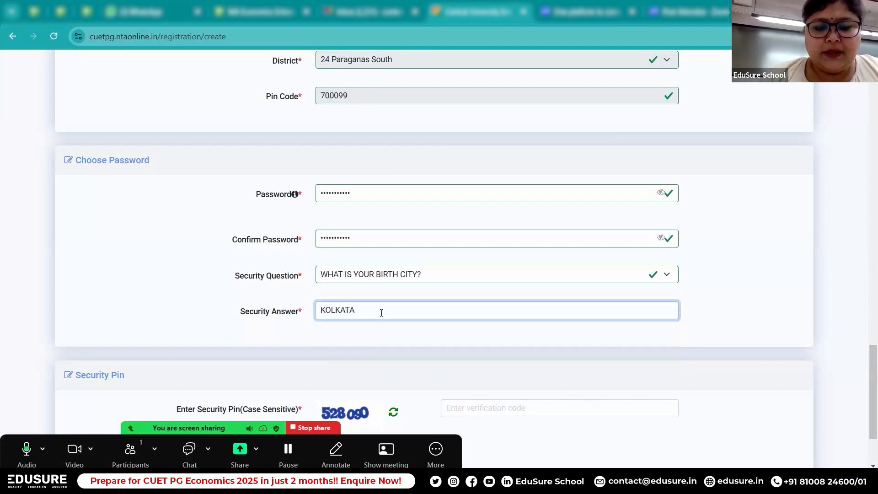
Enter the security pin shown on the form
scroll(382, 313, down, 2)
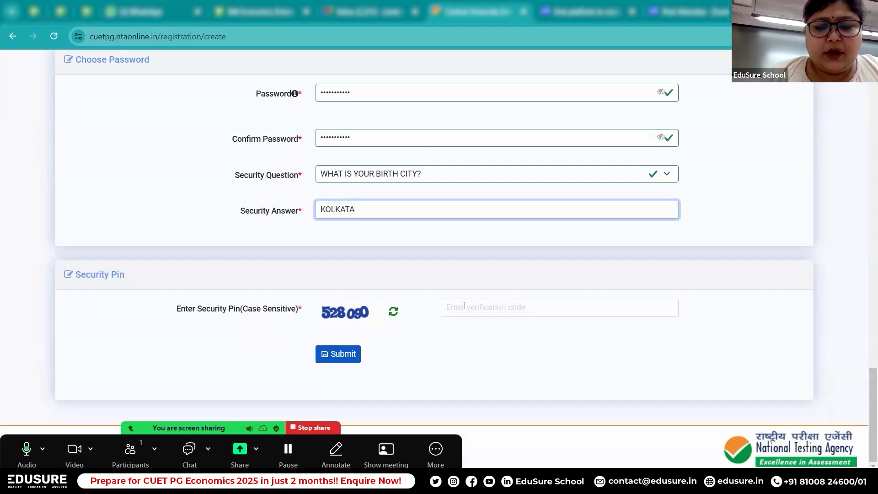
click(465, 306)
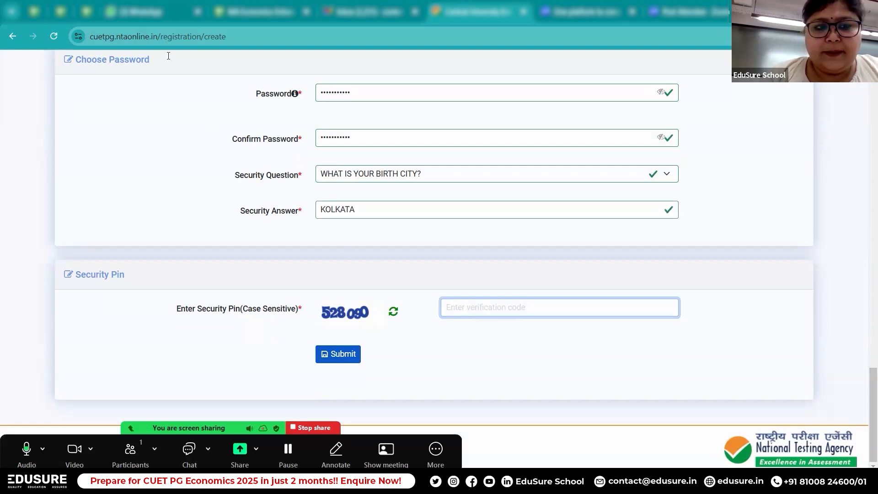
right_click(143, 8)
click(472, 312)
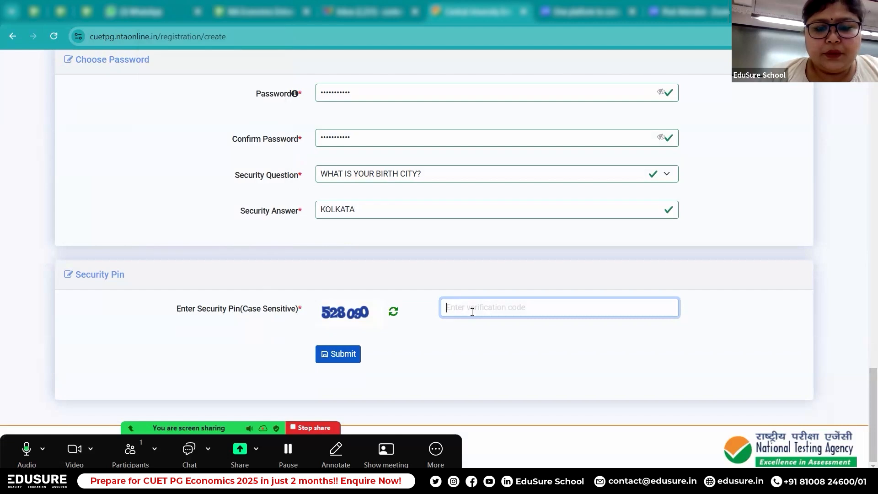
text(5)
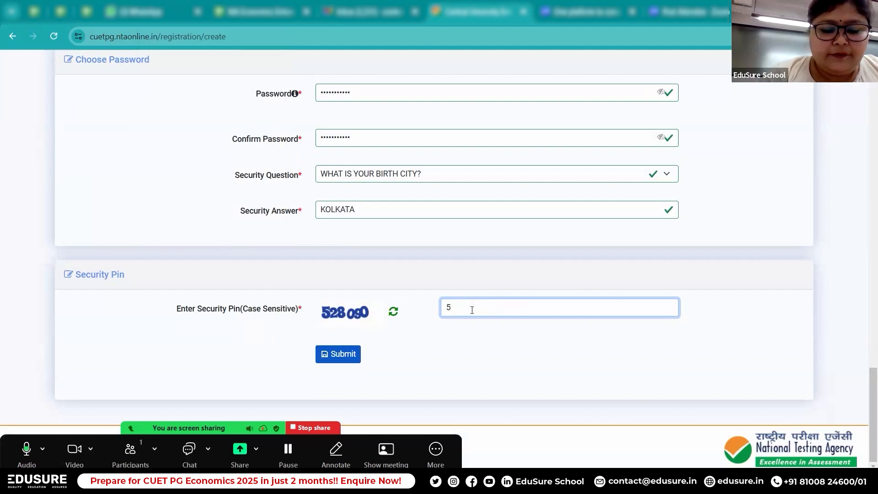
text(28)
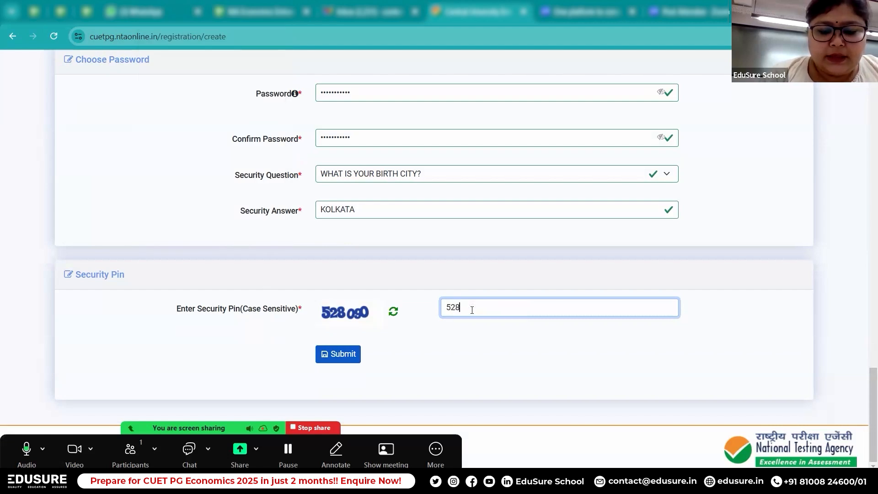
text(090)
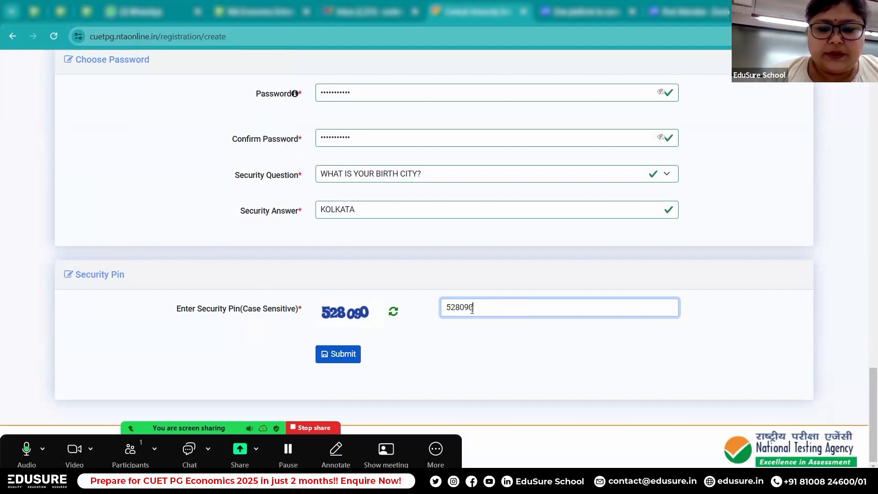
Submit the registration details and scroll down the review page
click(332, 355)
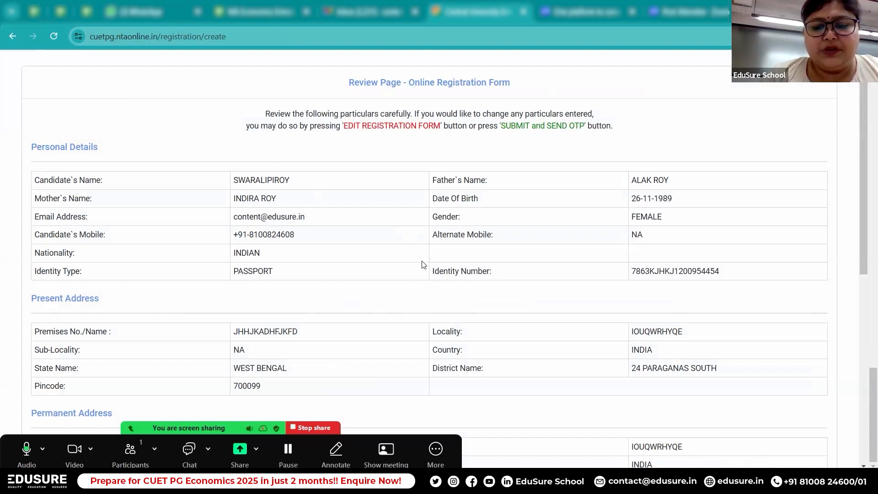
scroll(422, 264, down, 1)
scroll(422, 264, down, 5)
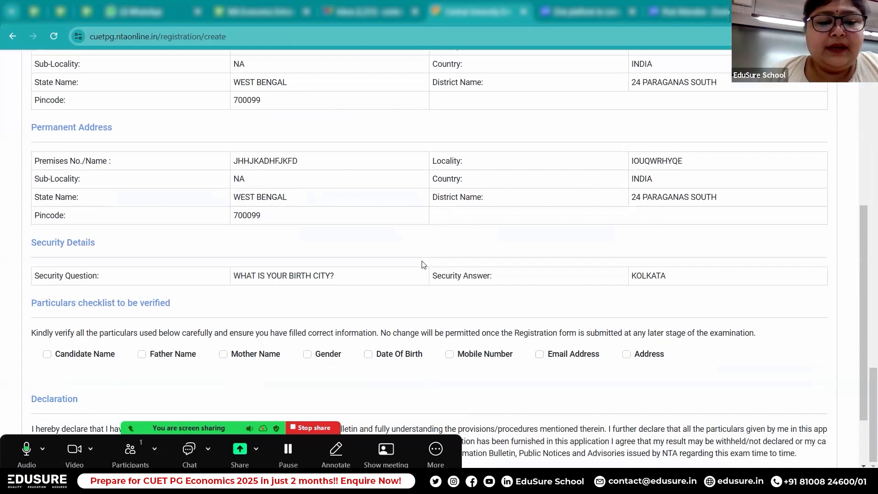
scroll(154, 380, down, 2)
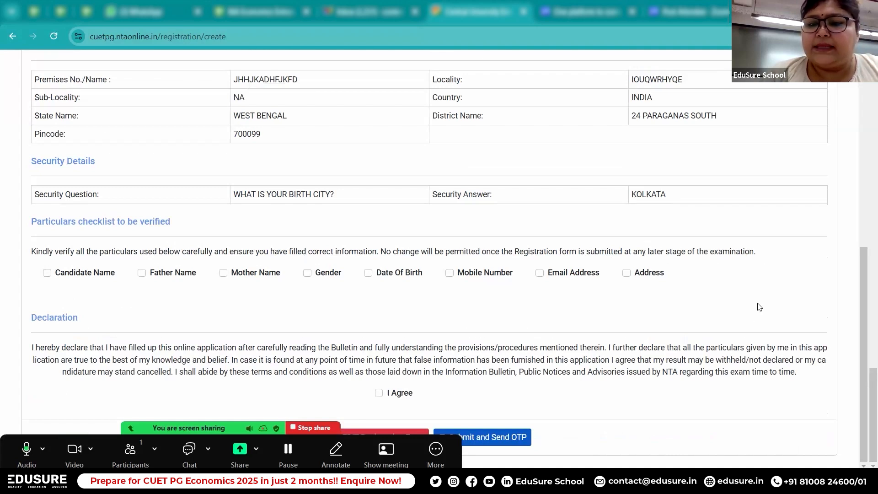
Mark all eight particulars verified, from Candidate Name through Address
click(48, 272)
click(142, 274)
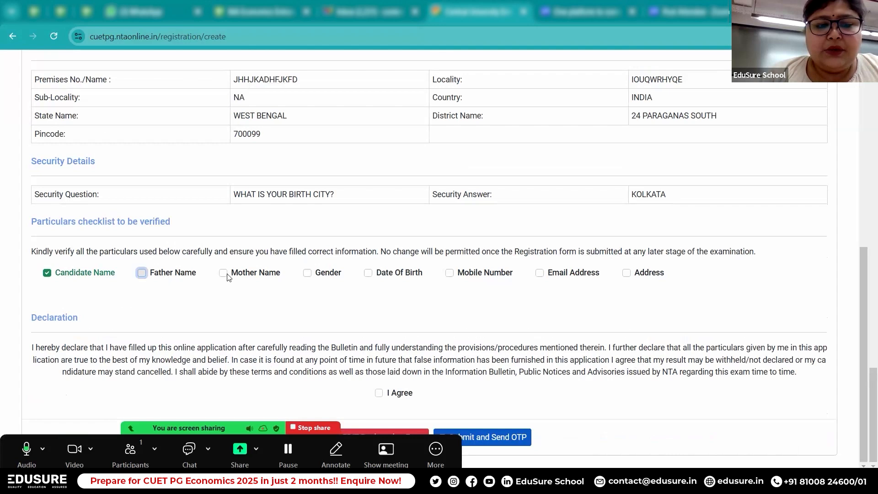
click(223, 273)
click(308, 273)
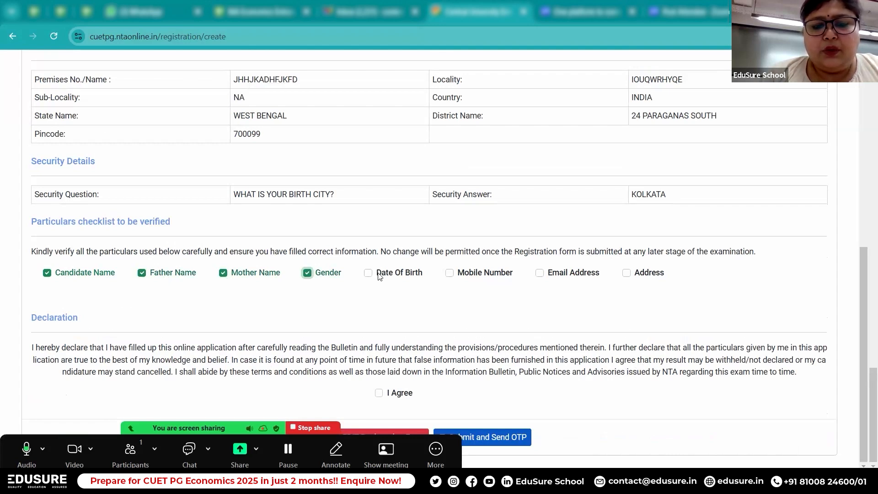
click(368, 273)
click(512, 275)
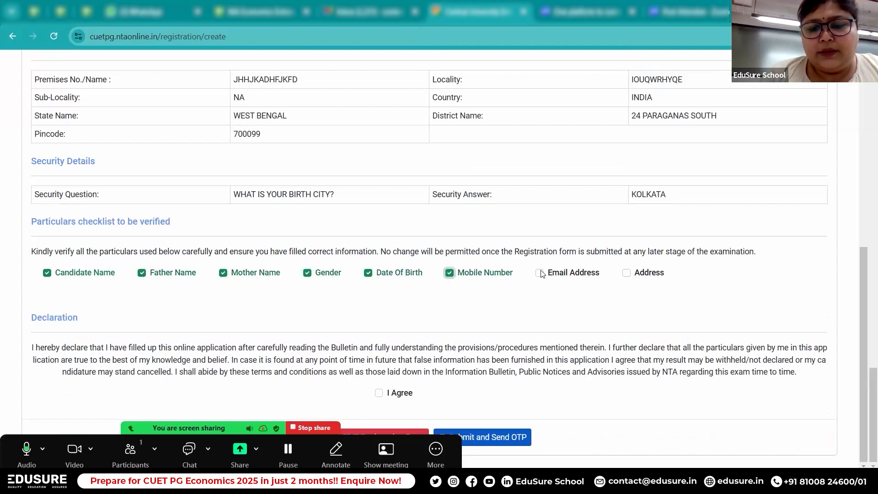
click(540, 273)
click(626, 273)
Tick I Agree to accept the declaration
scroll(359, 252, up, 5)
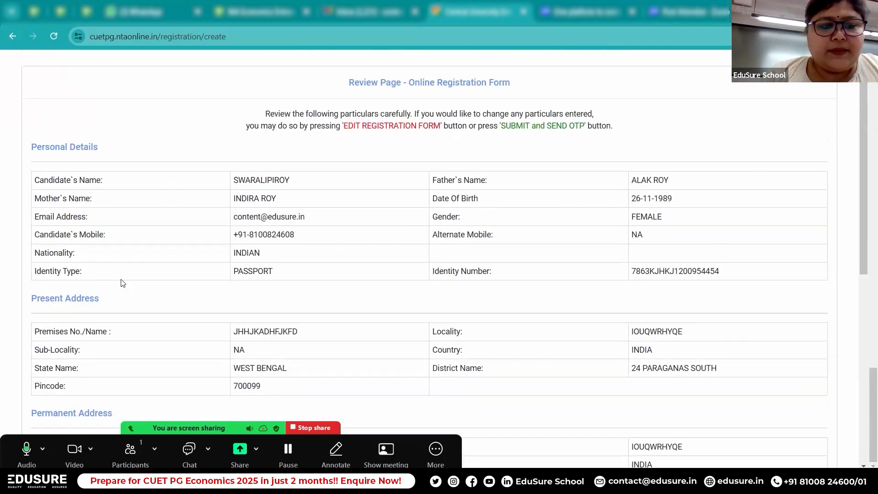
drag(862, 257, 866, 463)
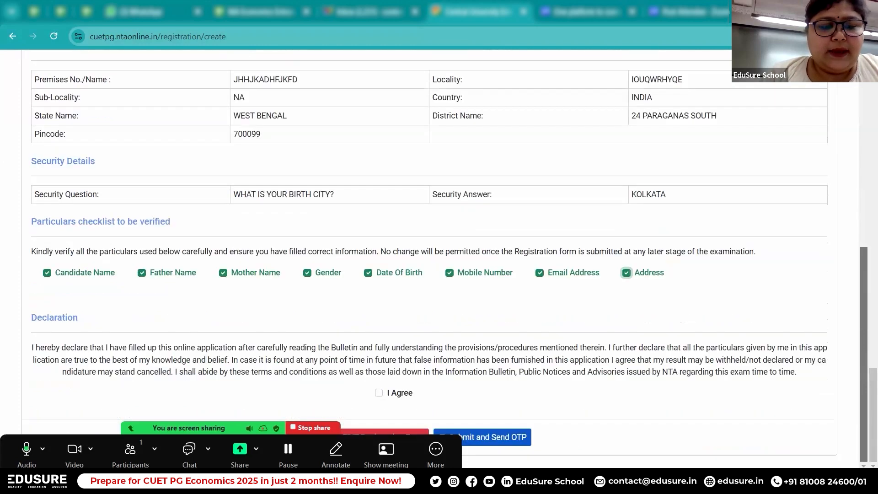
click(379, 393)
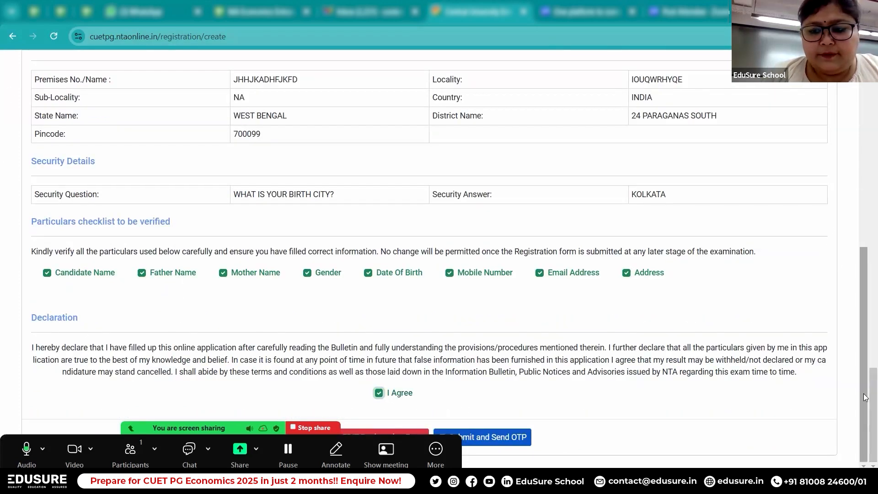
Submit and confirm the registration form, then dismiss the thank-you message
click(470, 438)
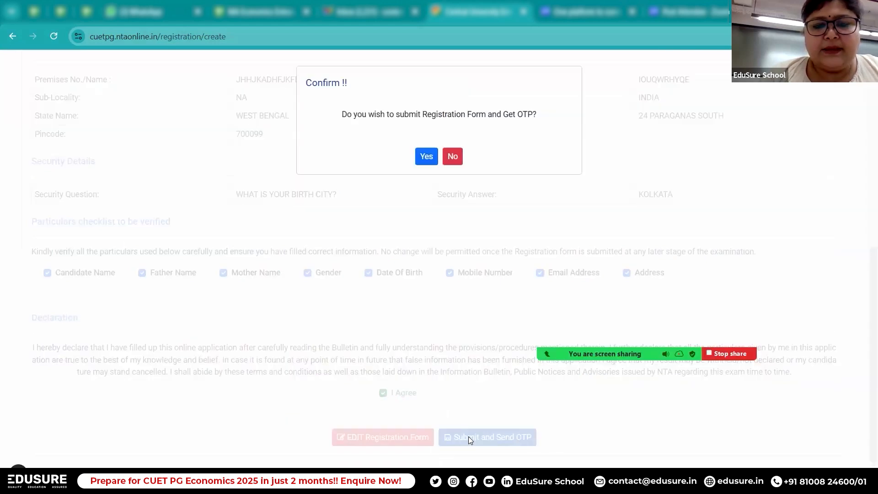
click(422, 157)
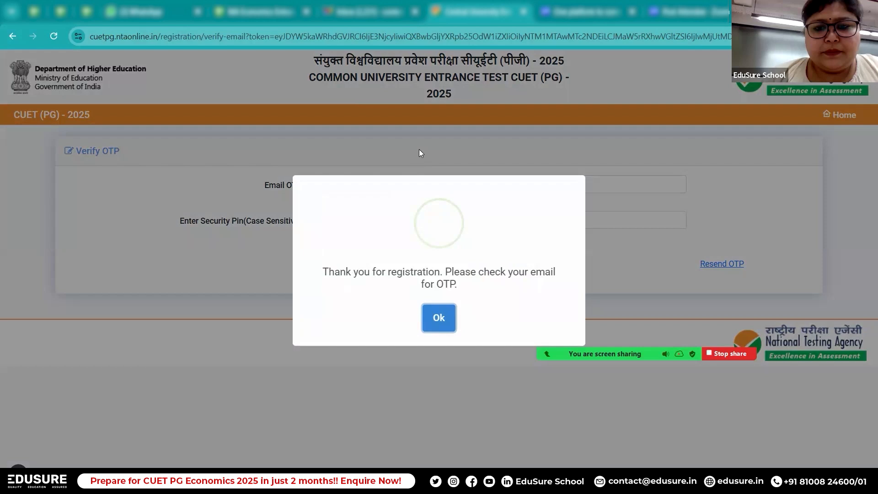
click(439, 317)
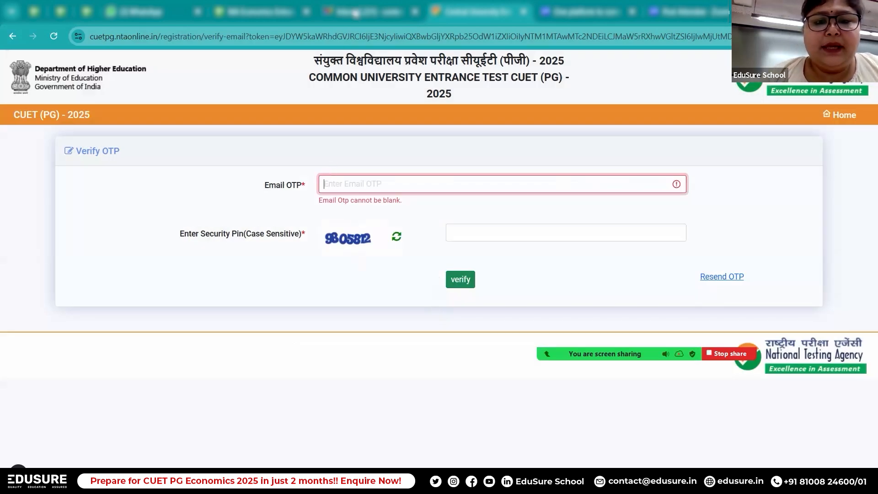
Copy the one-time password from the Email Verification OTP message
click(356, 13)
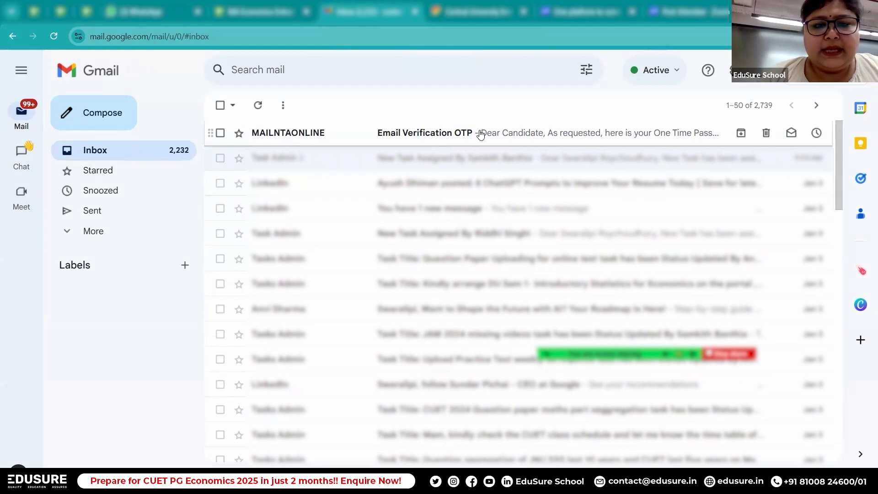
click(480, 133)
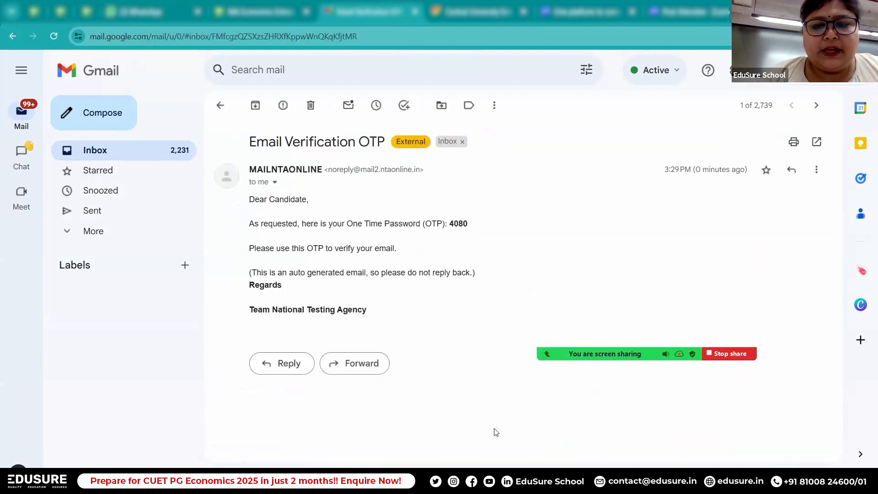
mouse_move(469, 223)
mouse_down()
mouse_move(449, 225)
mouse_move(459, 226)
mouse_up()
right_click(459, 225)
click(471, 237)
click(467, 12)
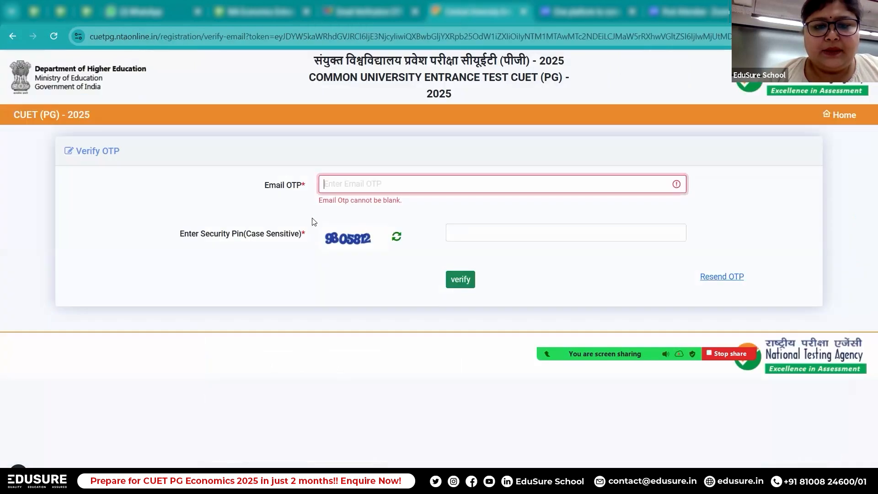
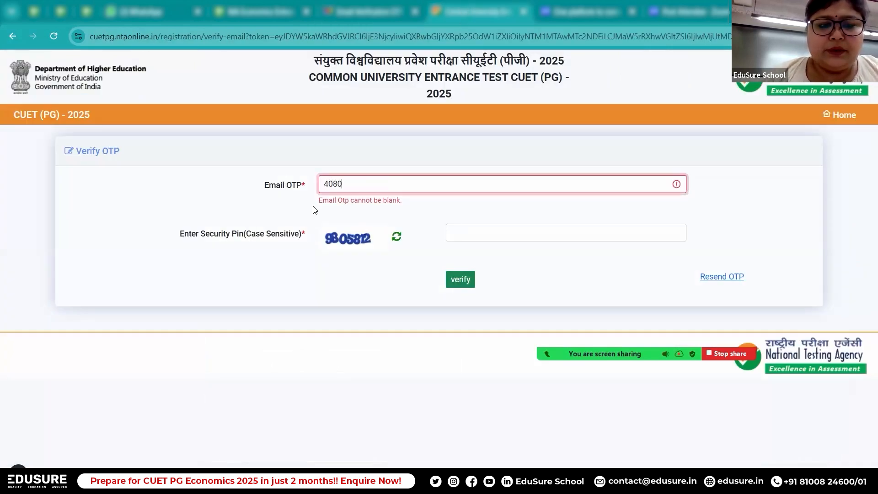
Enter the email OTP and the security pin, and submit them for verification
click(465, 232)
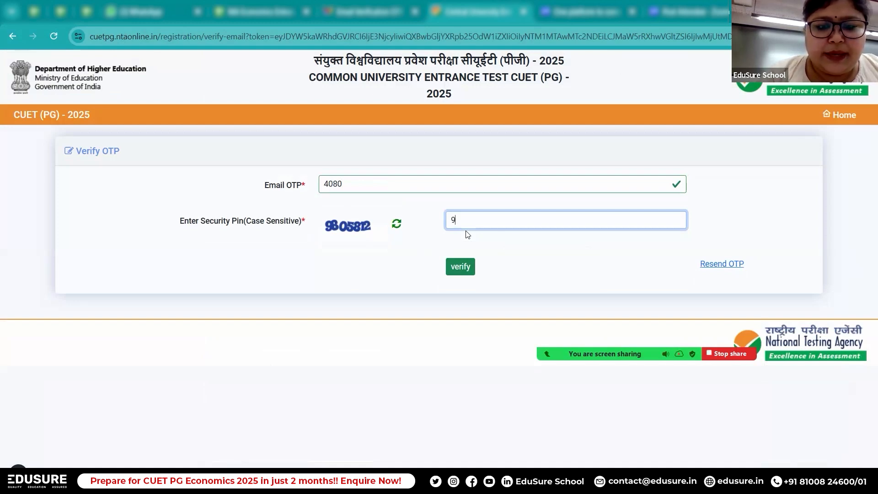
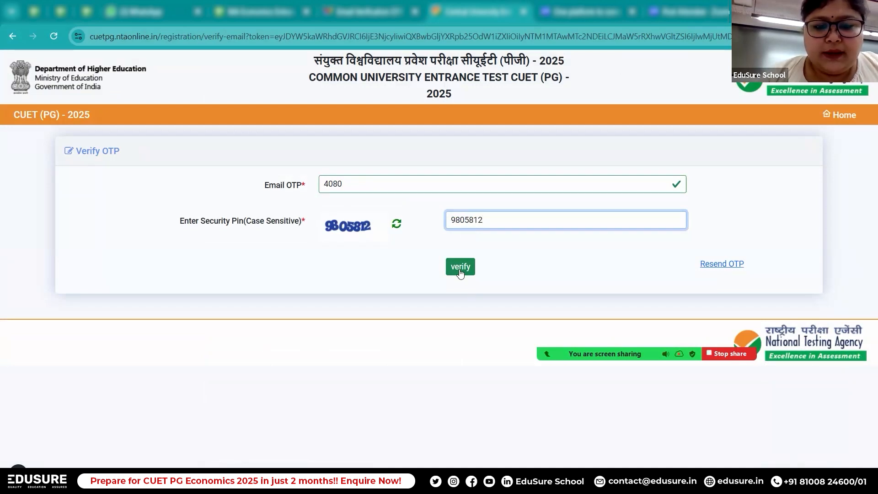
click(459, 269)
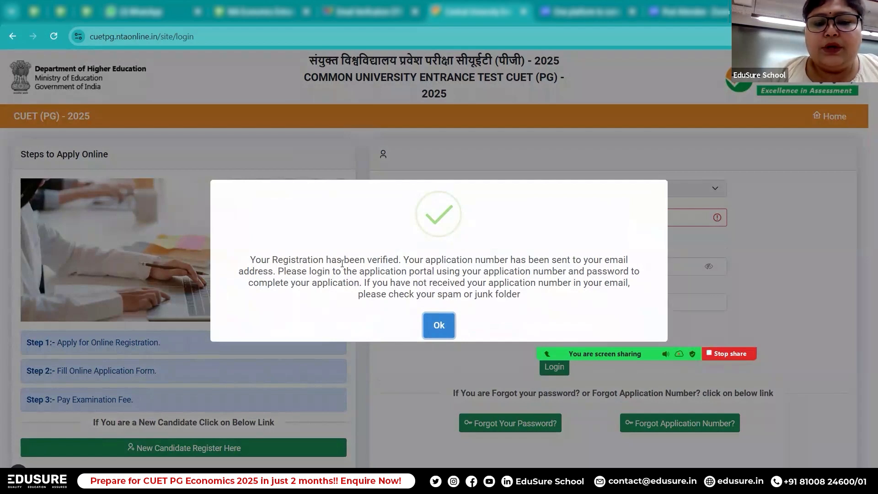
Copy the application number from the Registration Confirmation email and return to the login page
click(438, 329)
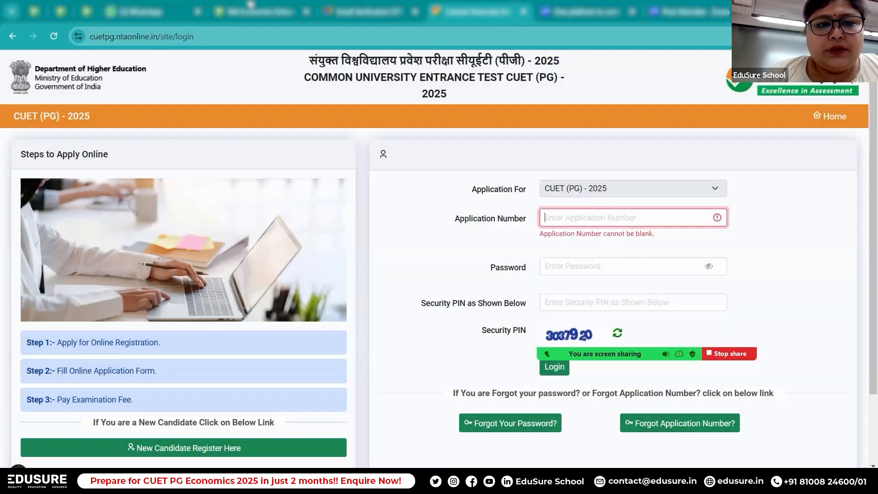
click(369, 13)
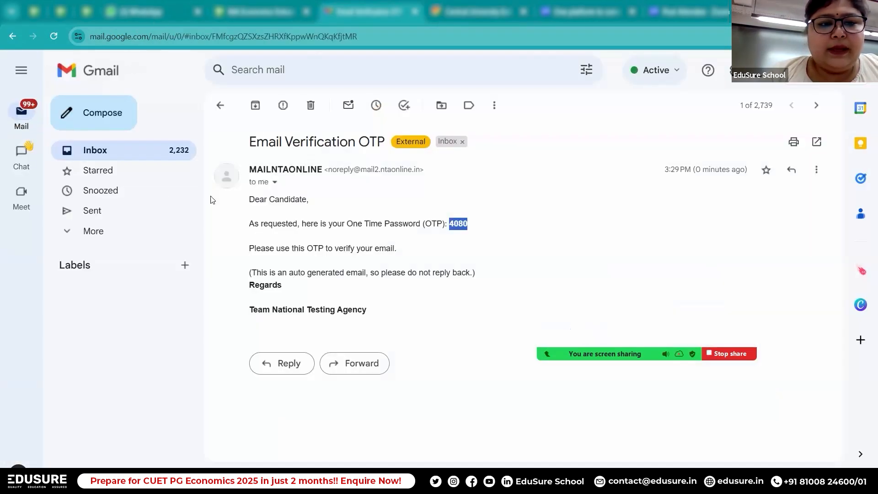
click(145, 153)
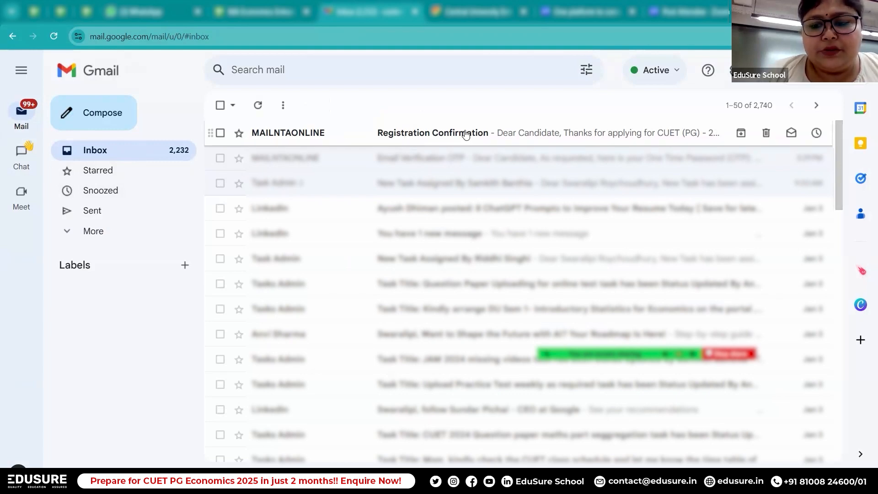
click(395, 131)
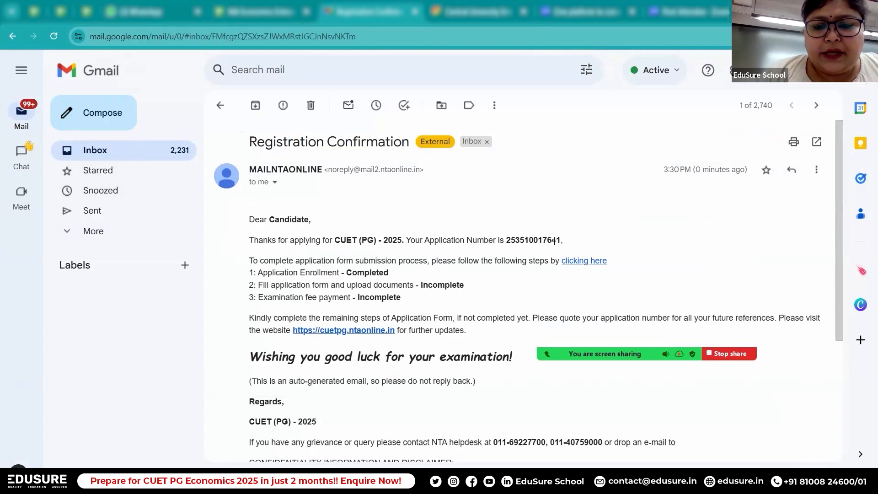
drag(558, 240, 507, 240)
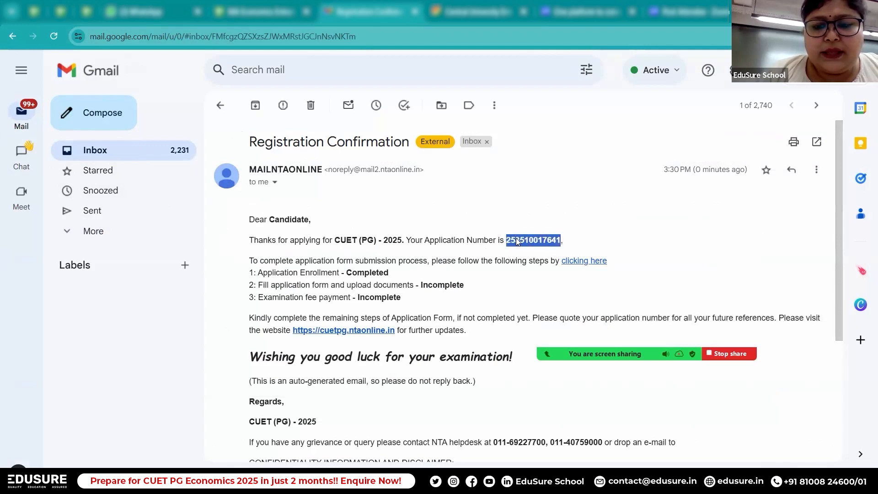
right_click(529, 246)
click(552, 254)
click(478, 11)
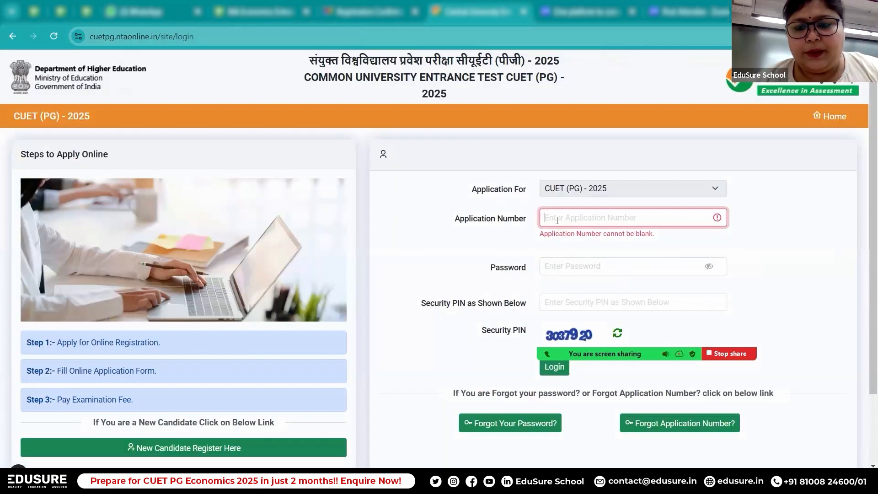
Log in with the pasted application number, the account password and the security PIN
key(ctrl+v)
click(567, 266)
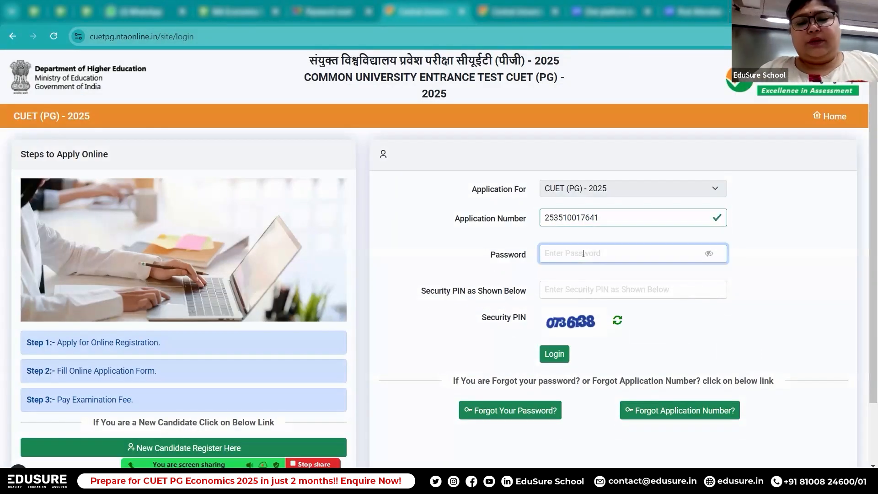
text(****)
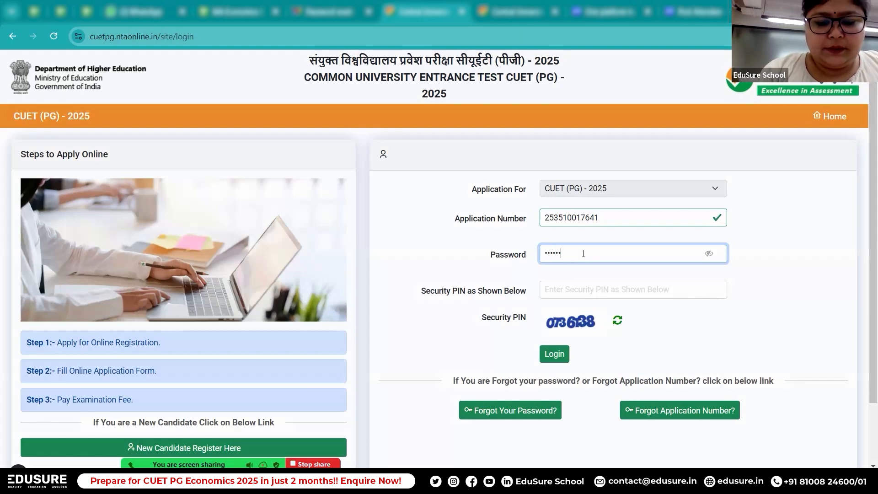
text(*******)
click(573, 295)
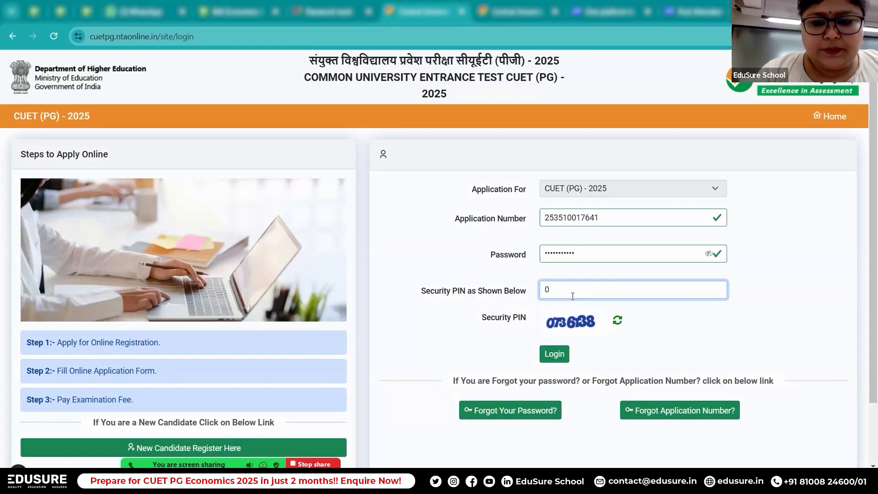
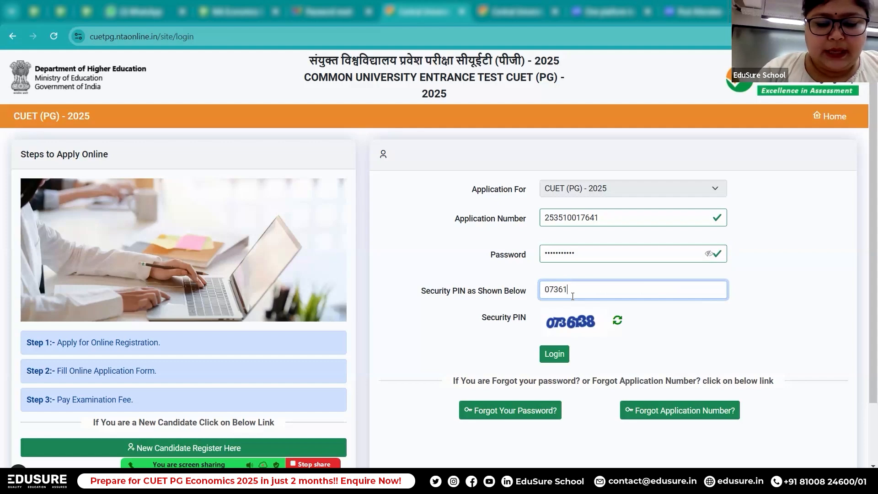
click(561, 354)
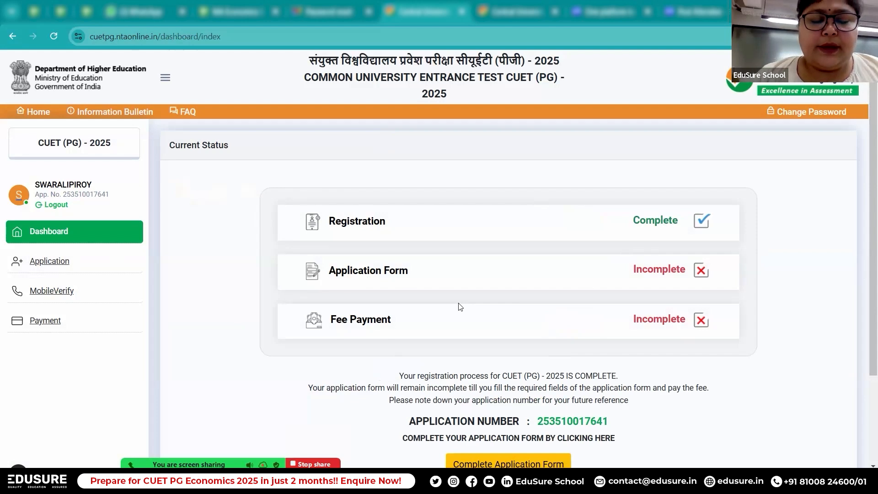
Open the application form from the dashboard's Complete Application Form button
scroll(521, 348, down, 3)
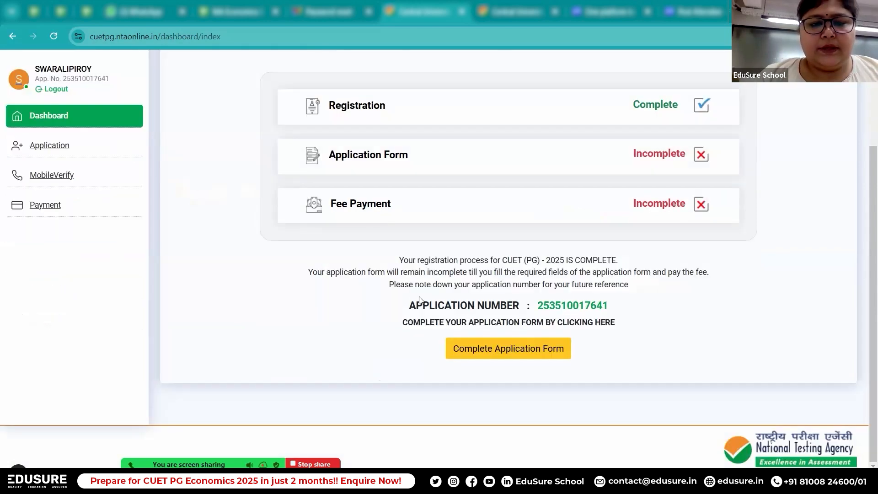
scroll(366, 329, up, 3)
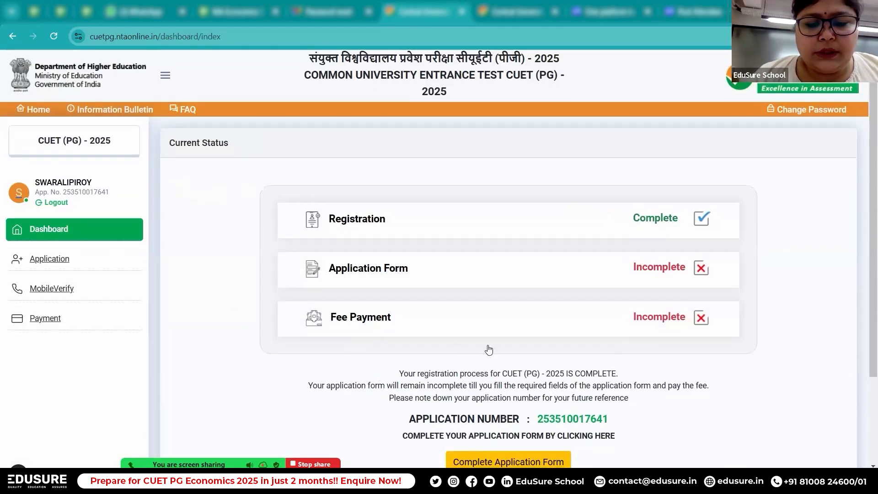
scroll(487, 350, down, 3)
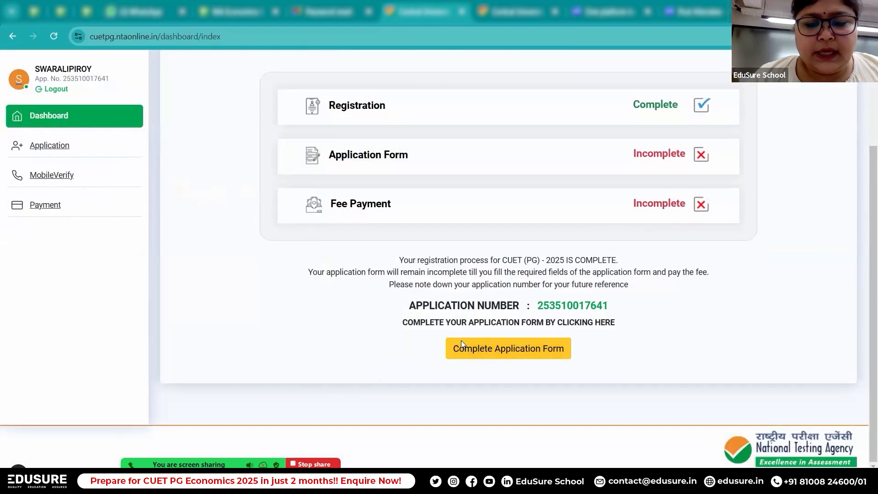
click(490, 349)
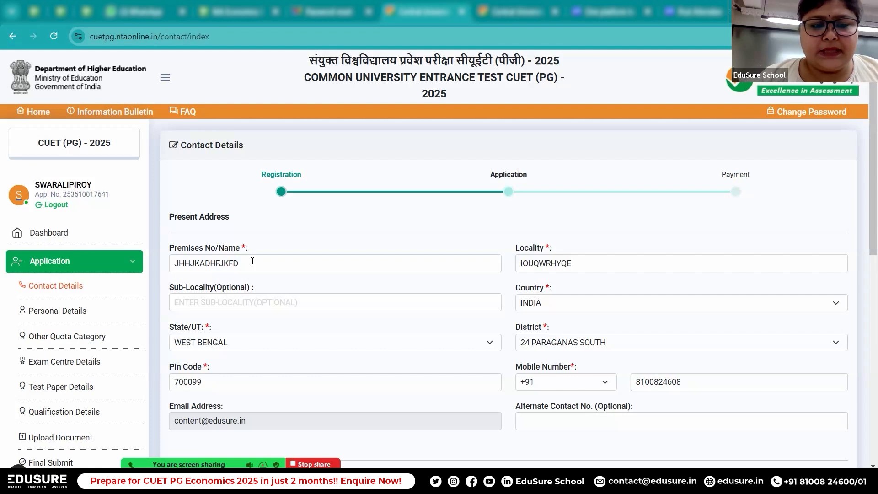
Keep WEST BENGAL as the present address state
click(251, 341)
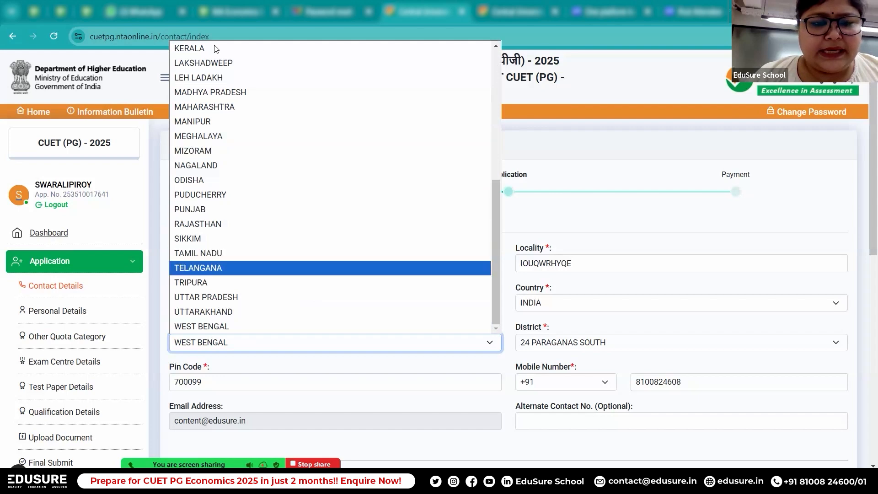
scroll(220, 77, up, 1)
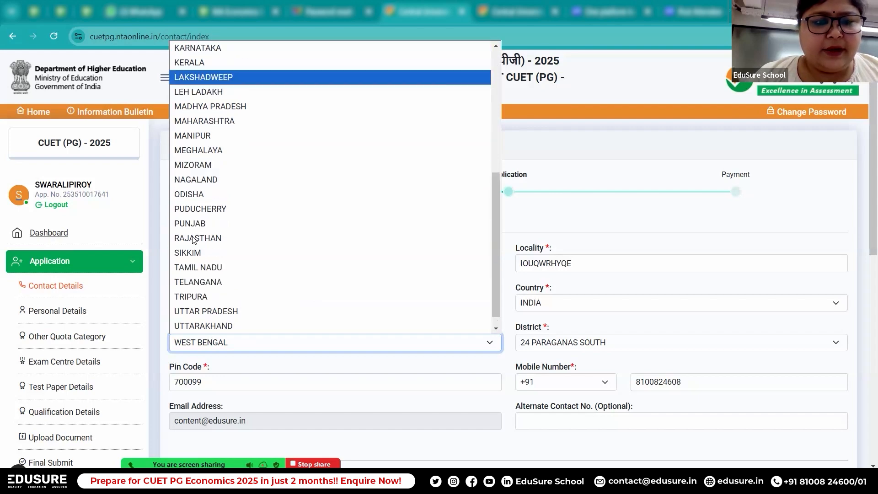
click(564, 215)
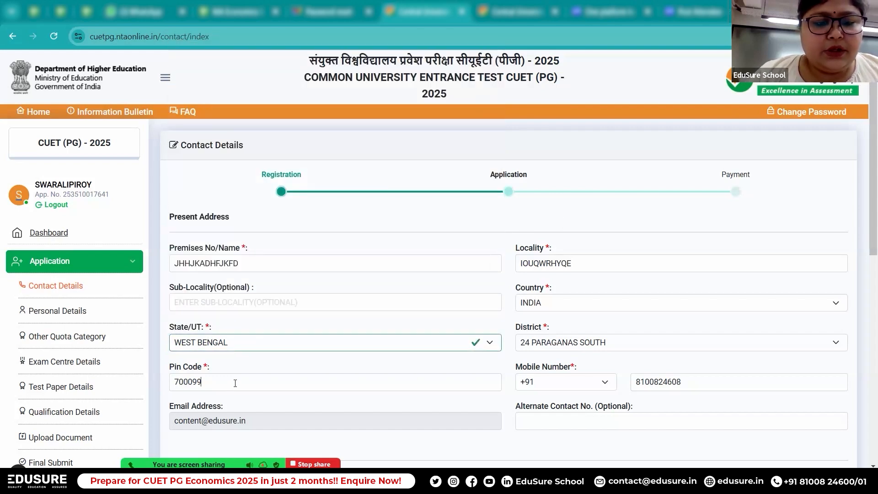
scroll(396, 323, down, 5)
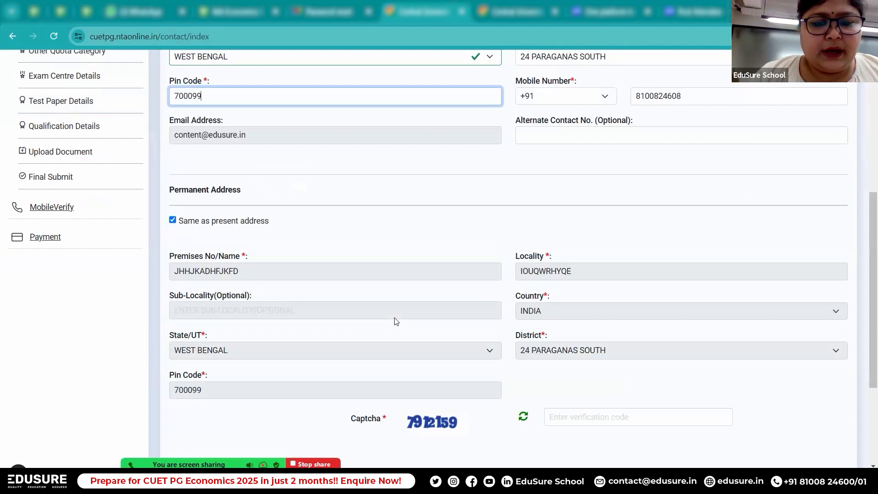
scroll(313, 164, up, 5)
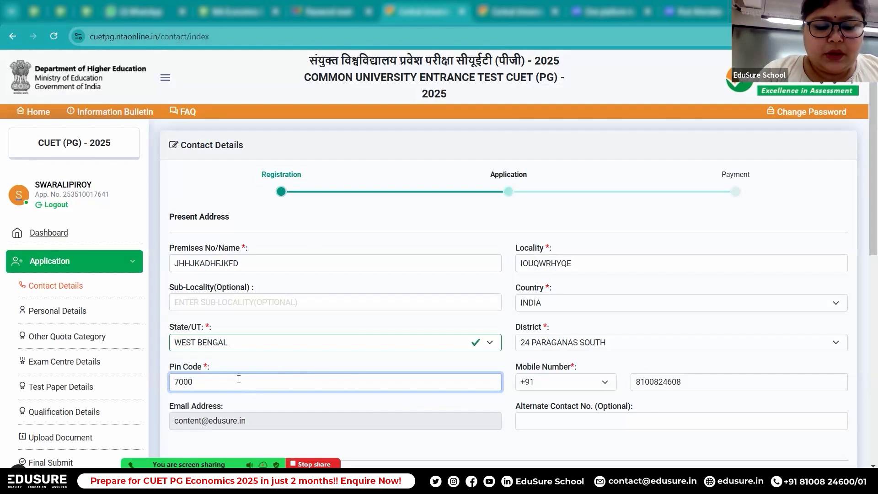
Complete the present address pin code and replace the Locality text
text(66)
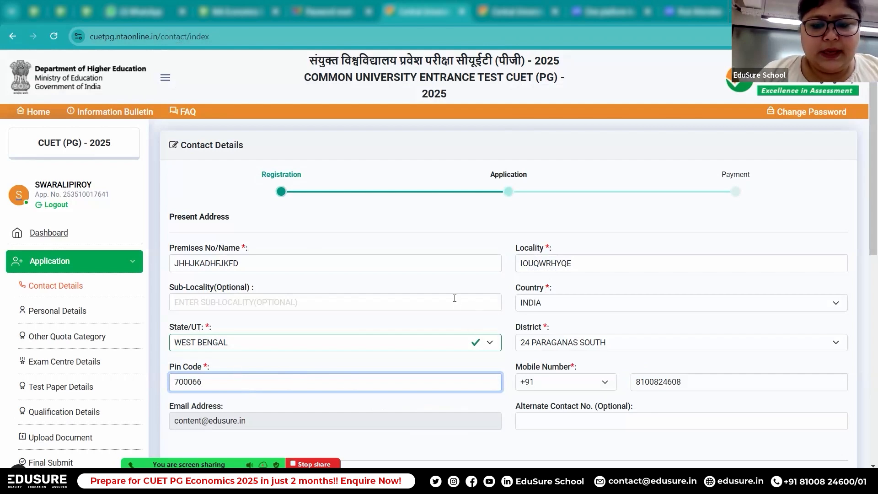
click(673, 265)
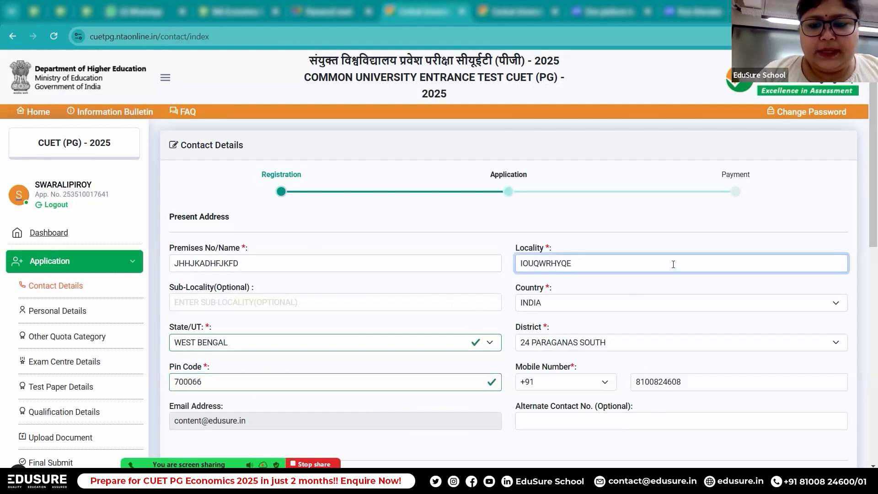
text(IOUQWRHYQE)
key(ctrl+a)
text(KHGSDKHFGKHDGF)
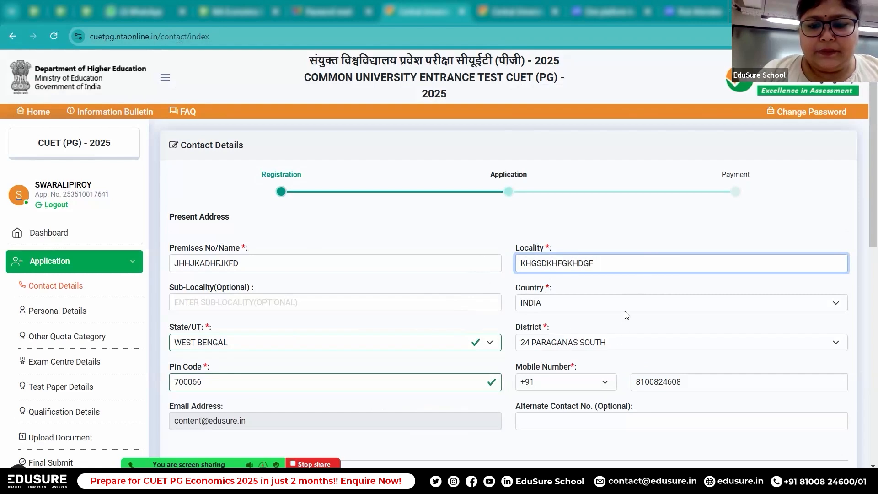
Tick 'Same as present address' so the permanent address copies it
scroll(626, 227, down, 6)
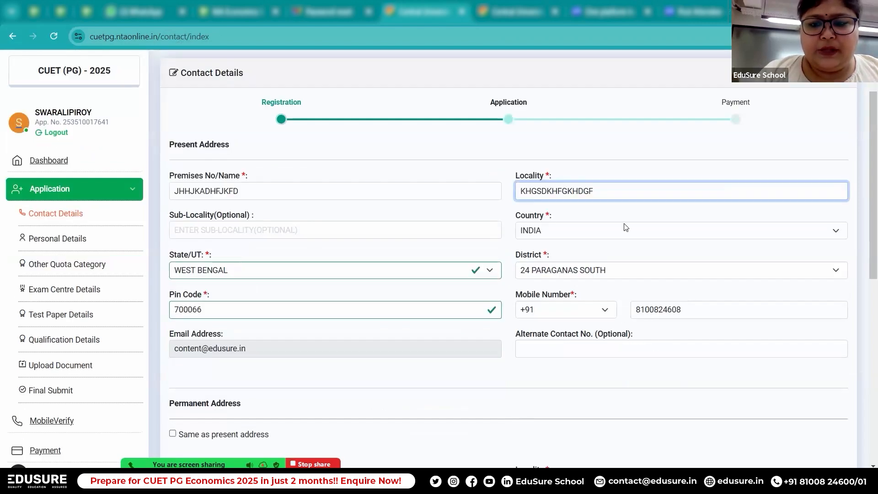
scroll(866, 261, up, 2)
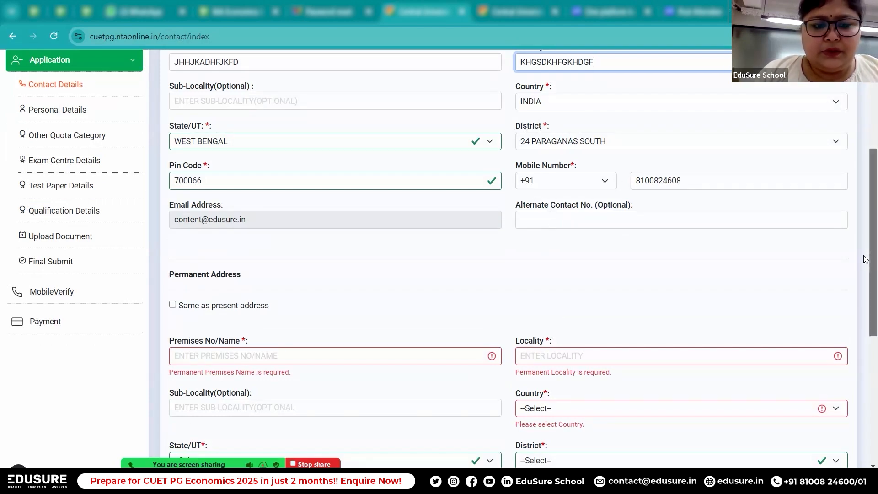
scroll(866, 283, down, 1)
click(172, 244)
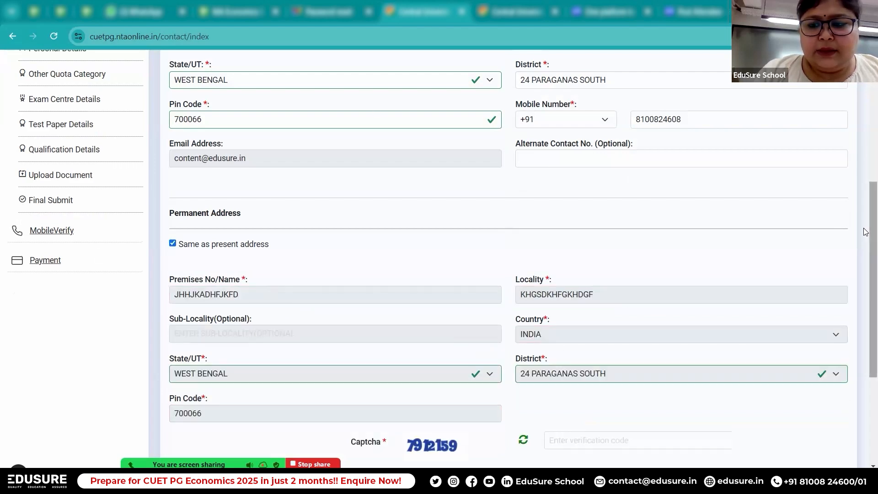
mouse_move(866, 231)
mouse_down()
mouse_move(866, 163)
mouse_move(866, 227)
mouse_up()
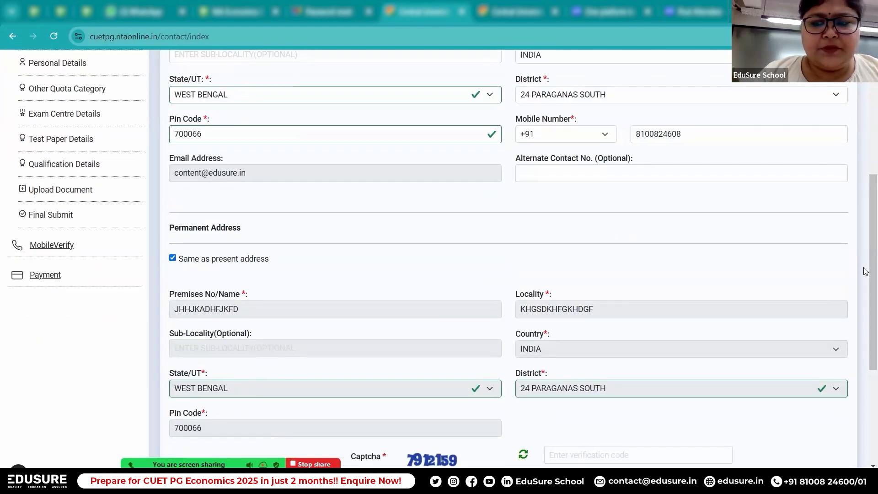
drag(866, 271, 866, 341)
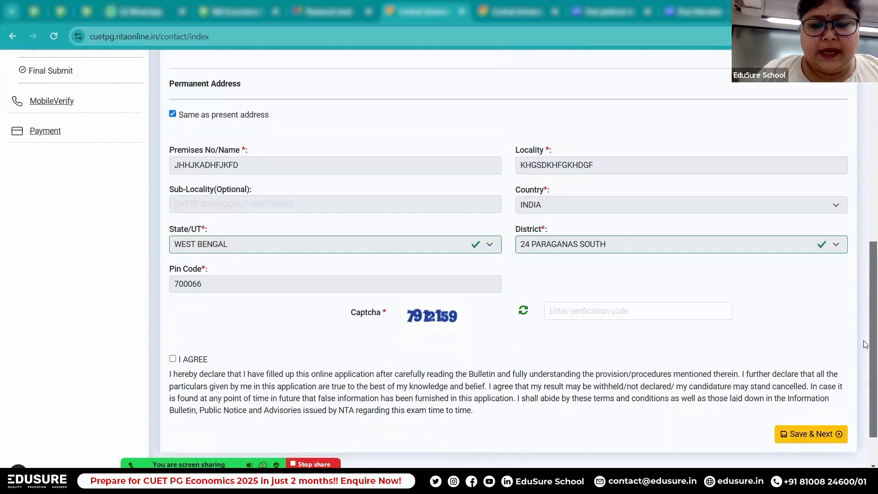
Enter the captcha code, accept the I AGREE declaration, and Save & Next the contact details
scroll(578, 302, down, 1)
click(572, 297)
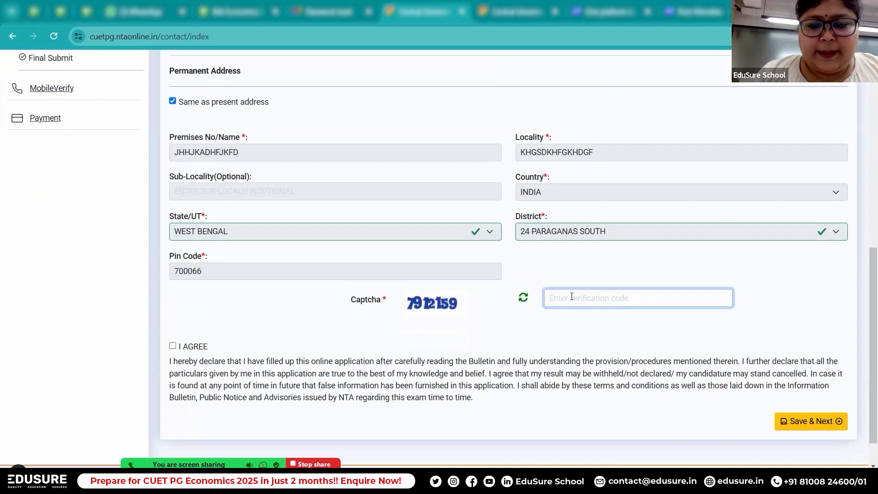
text(7)
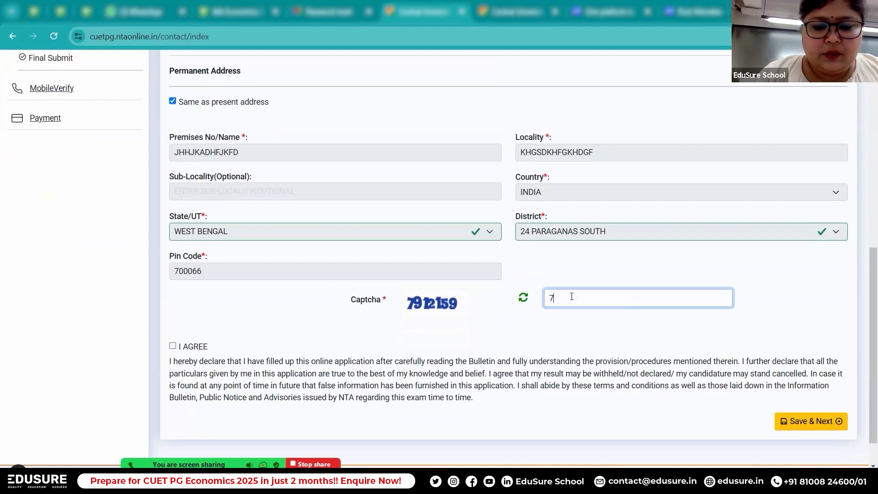
text(91215)
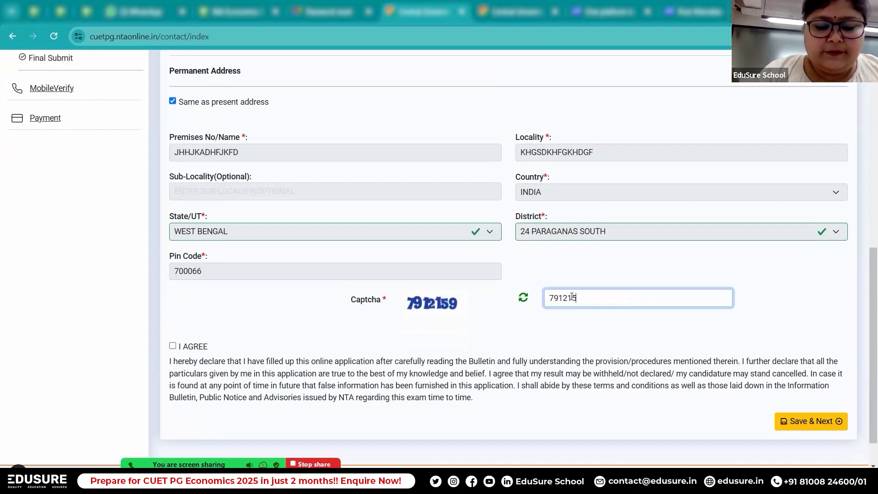
text(9)
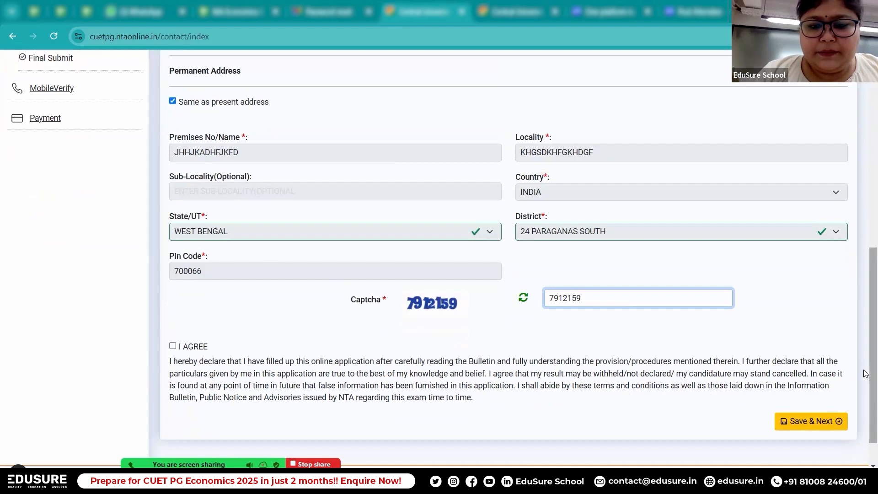
drag(866, 346, 866, 236)
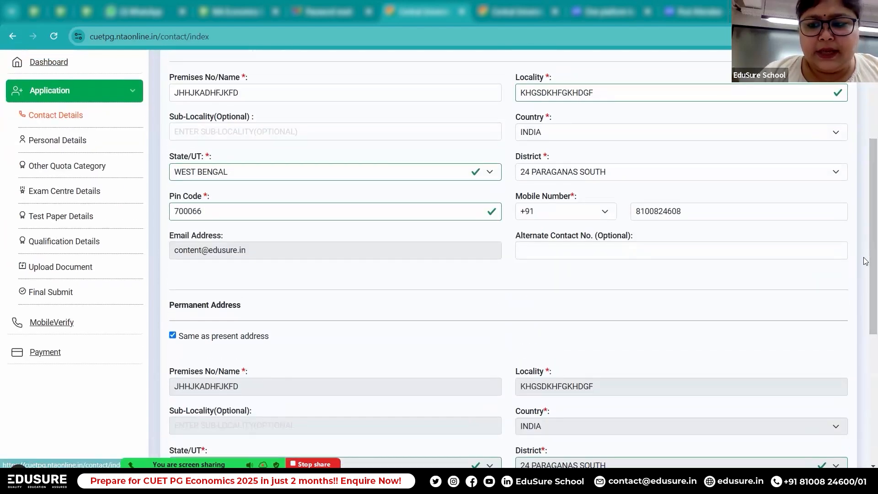
scroll(866, 268, down, 6)
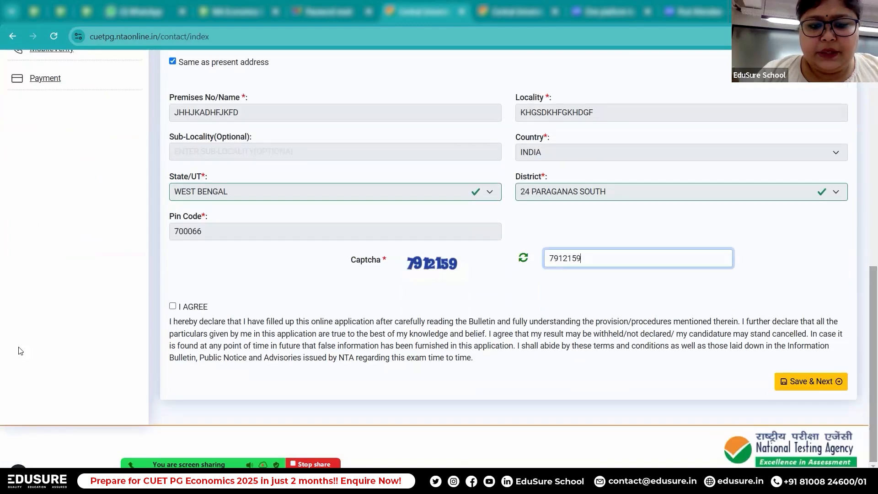
click(172, 306)
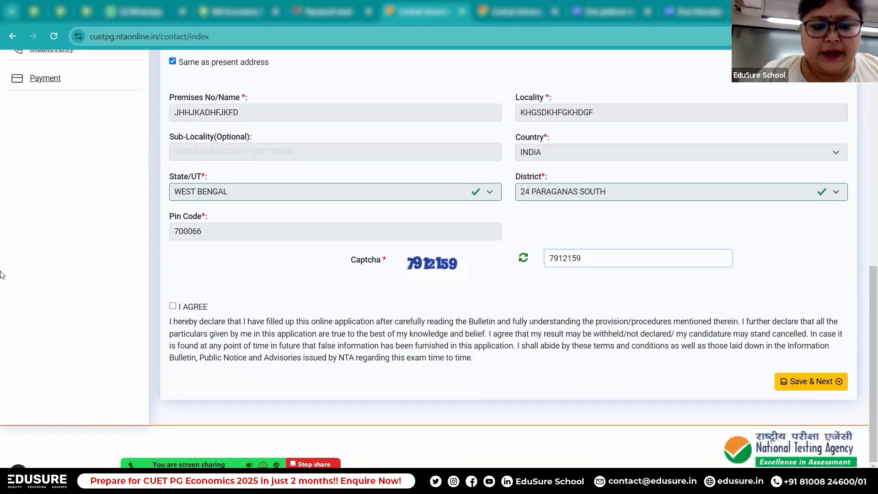
click(811, 381)
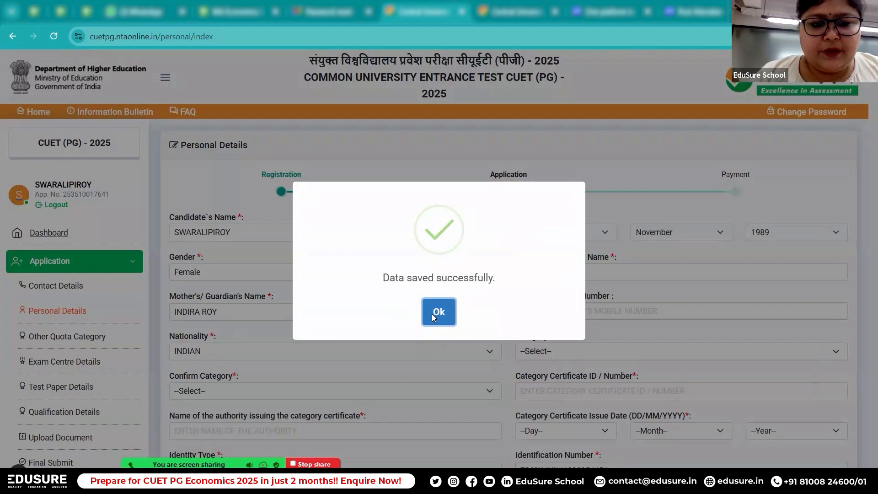
Dismiss the Data saved confirmation and review the prefilled Personal Details (Female, INDIAN, PASSPORT)
click(434, 315)
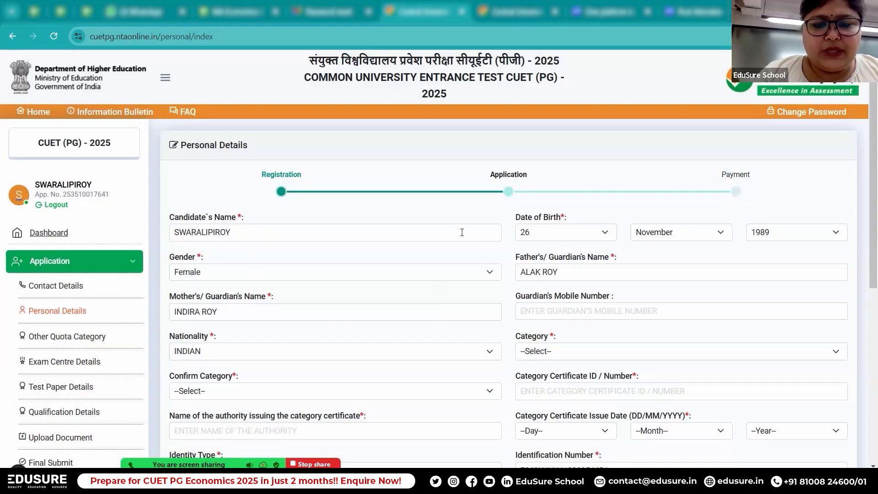
scroll(238, 232, down, 5)
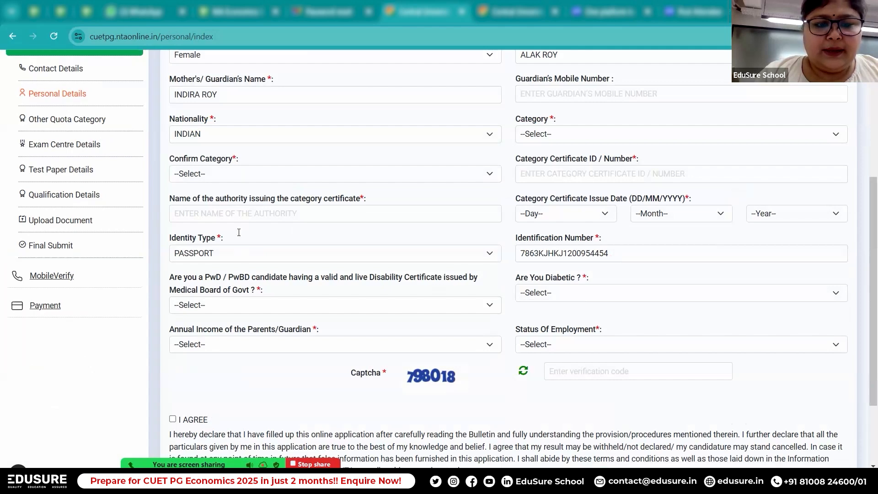
scroll(237, 227, up, 5)
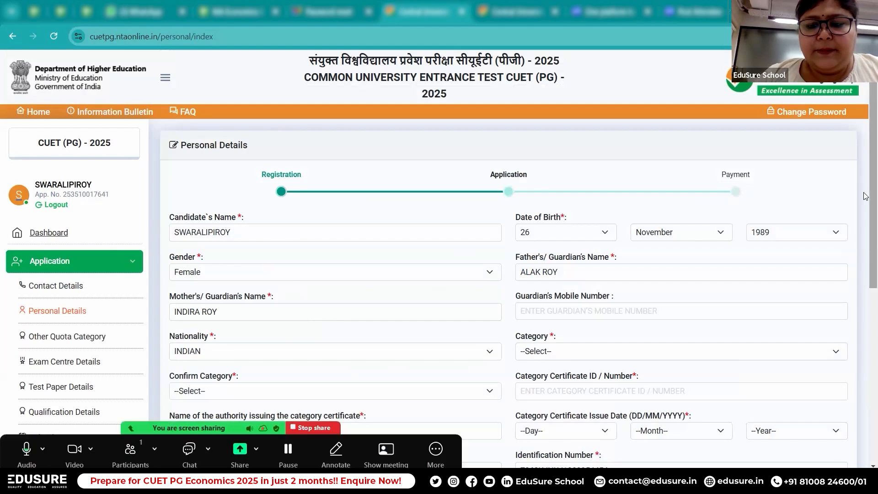
scroll(865, 210, down, 1)
drag(864, 207, 864, 231)
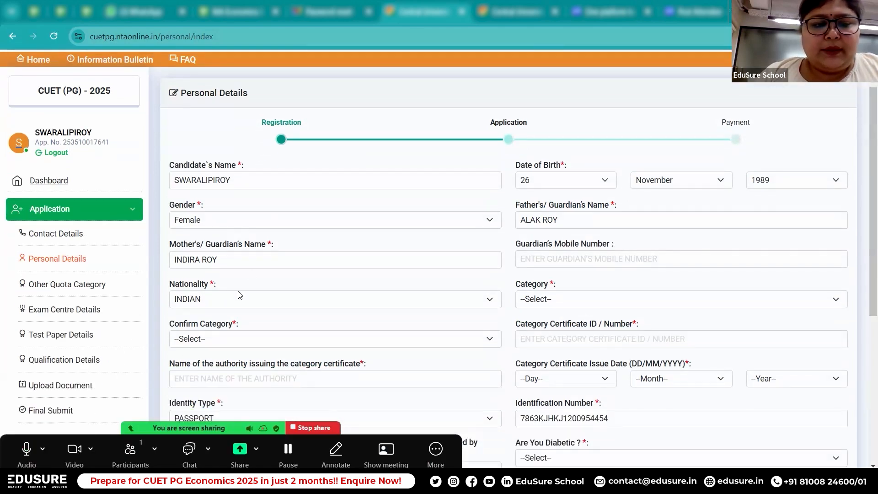
Set Confirm Category to GENERAL
click(209, 344)
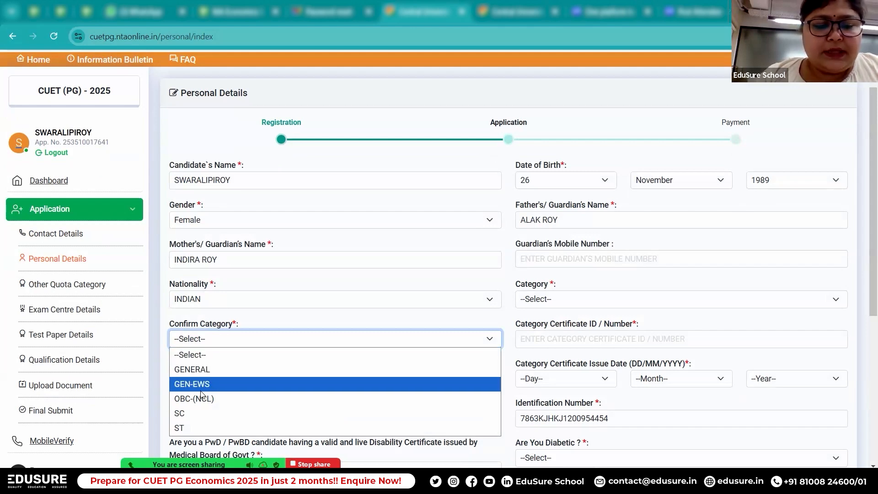
click(189, 369)
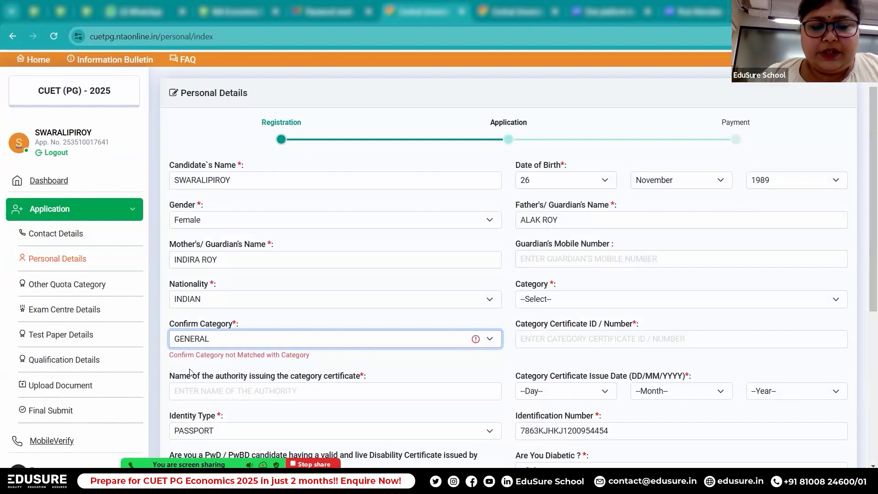
click(214, 396)
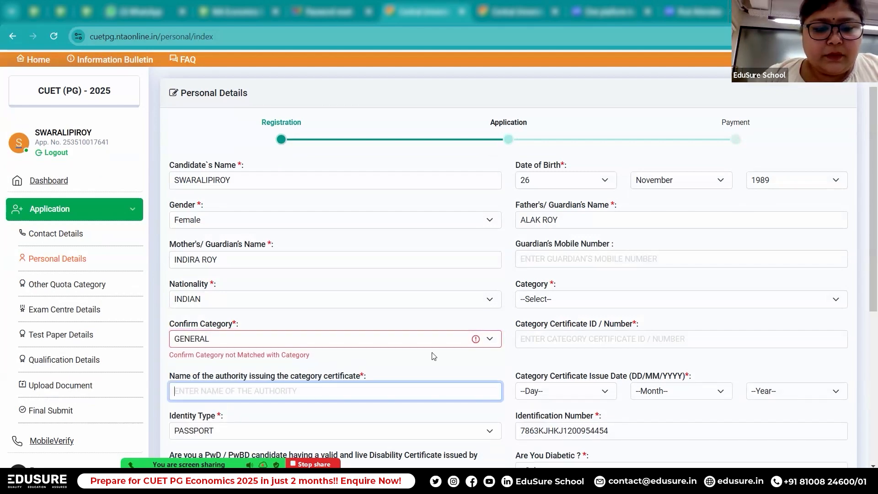
click(469, 344)
click(199, 385)
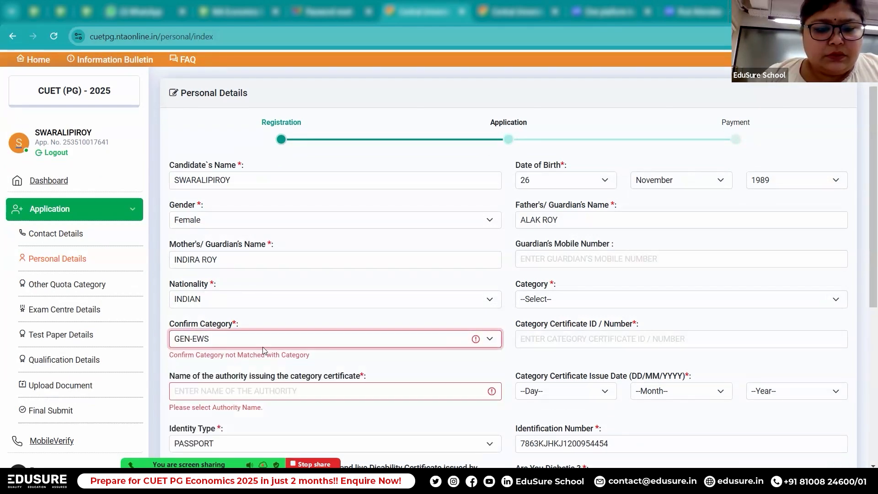
click(267, 338)
click(210, 412)
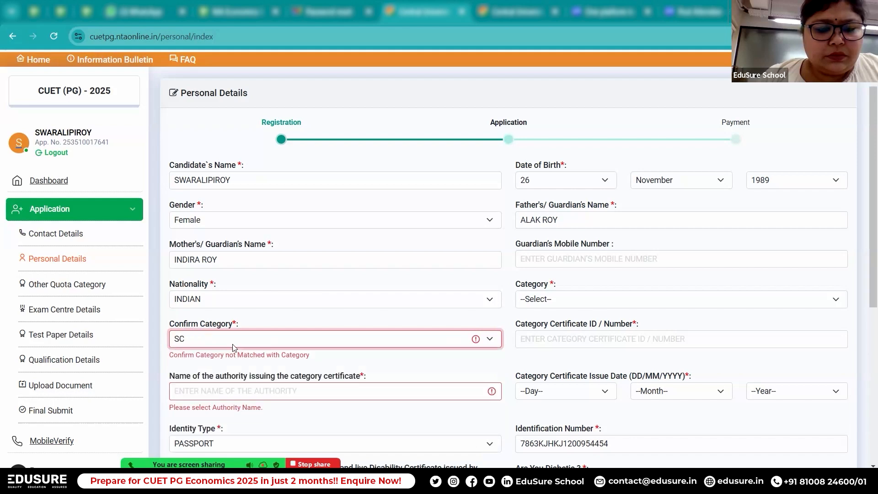
click(191, 339)
key(Return)
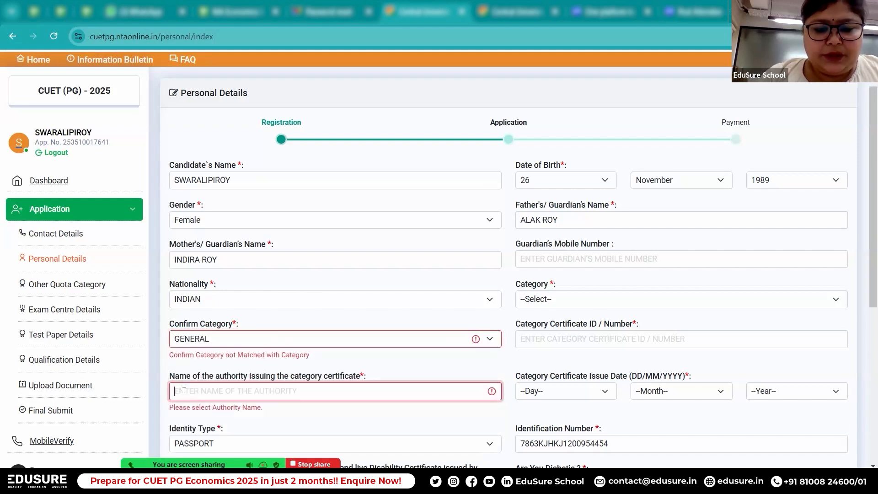
Enter JKHJKGDHKGJKA as the certificate authority name and keep Identity Type PASSPORT
text(JKHJKGDHKGJKA)
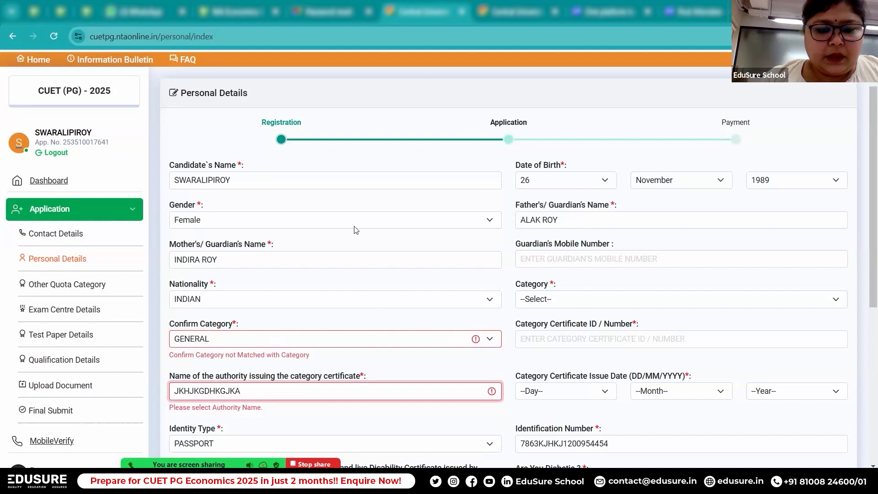
click(212, 444)
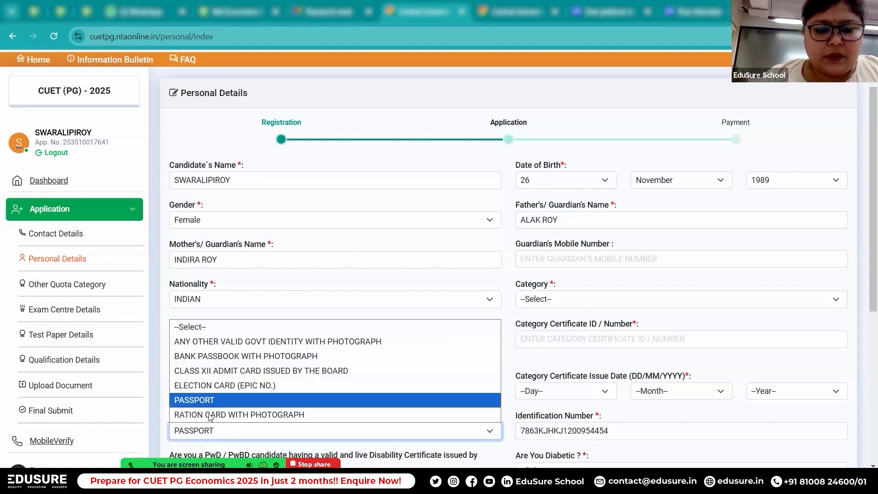
click(212, 398)
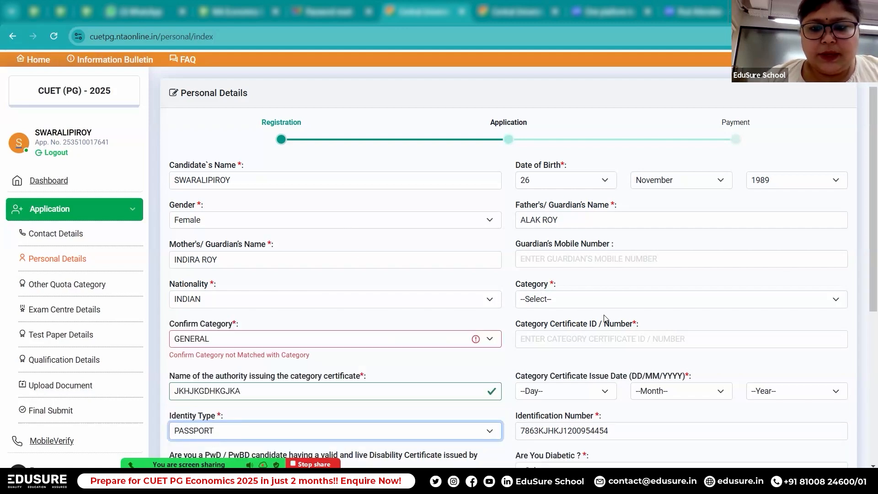
Set the Category field to GENERAL
click(562, 300)
click(583, 329)
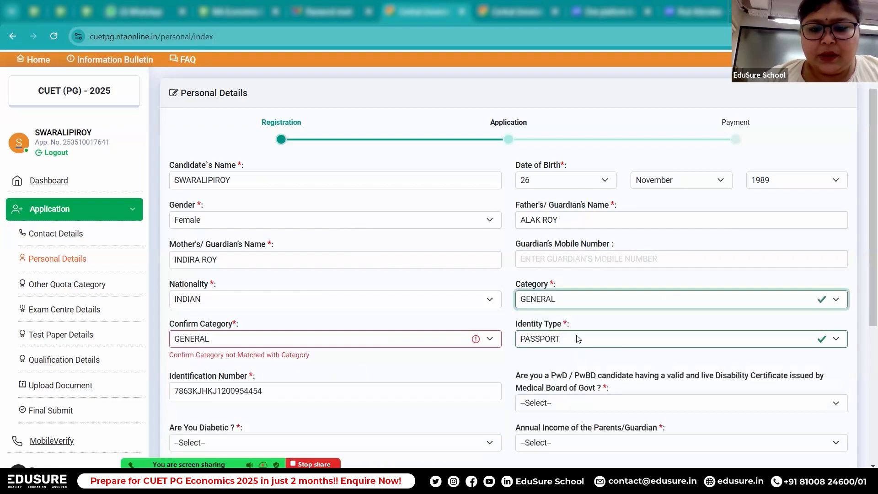
scroll(866, 252, down, 5)
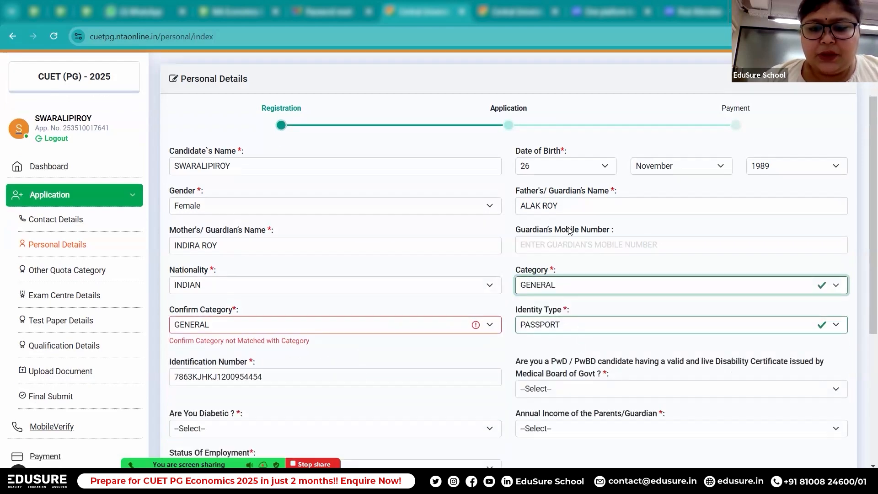
scroll(866, 241, up, 2)
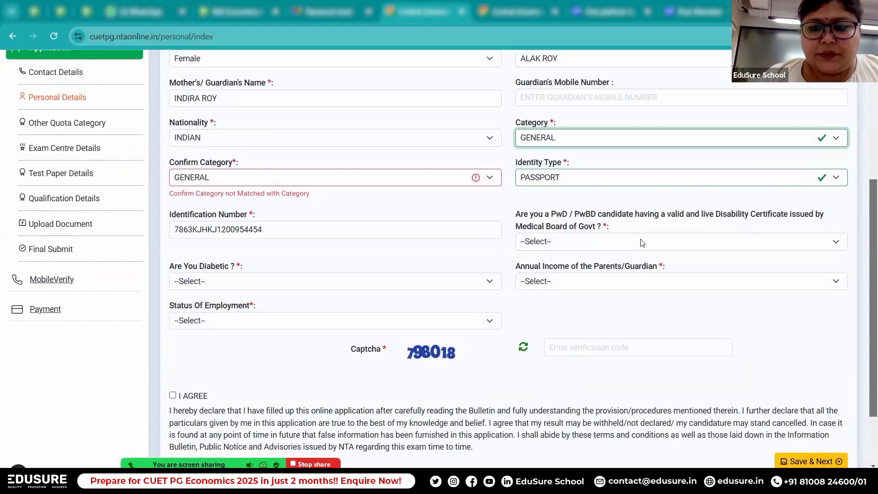
Answer No to the PwD/PwBD question and set parents' annual income to 500001 - 600000
click(638, 244)
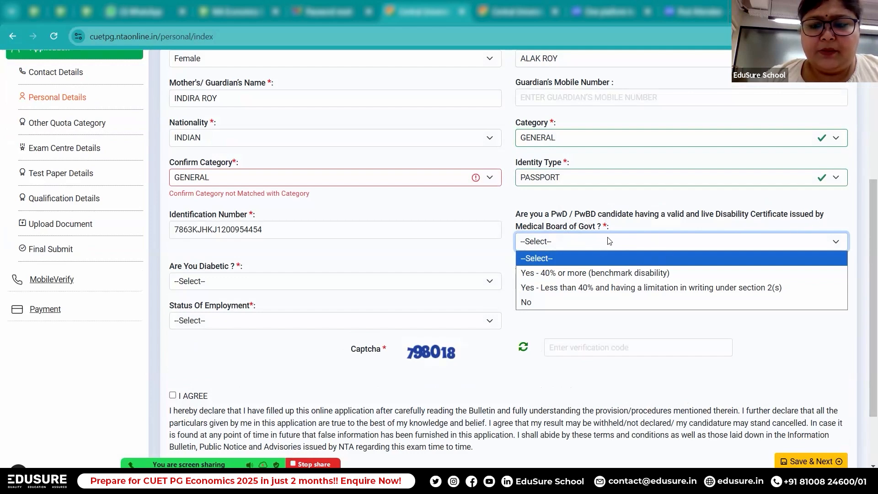
click(536, 302)
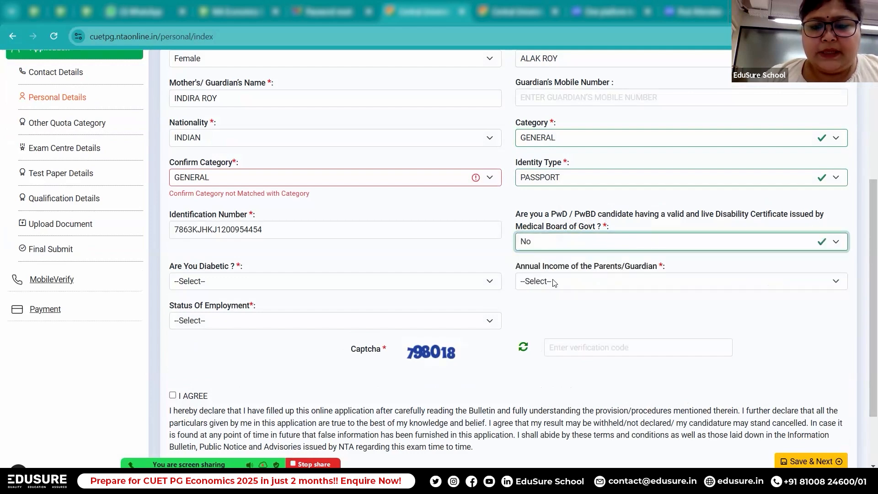
click(555, 282)
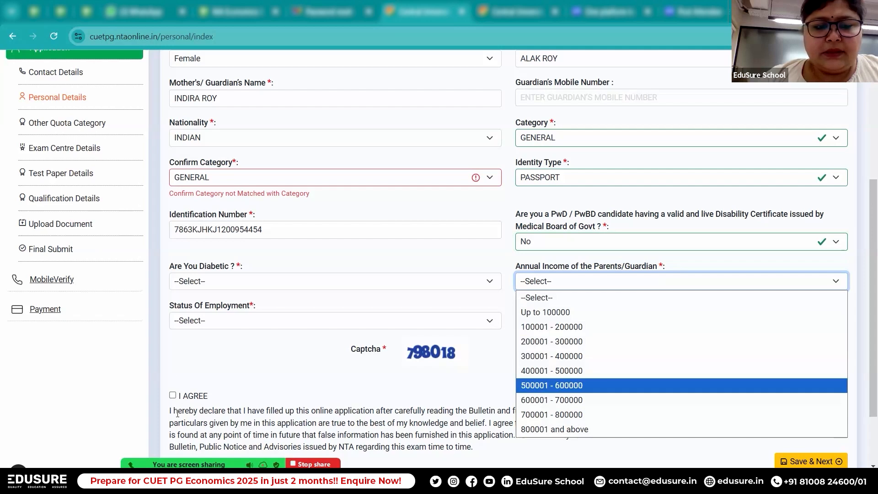
click(539, 387)
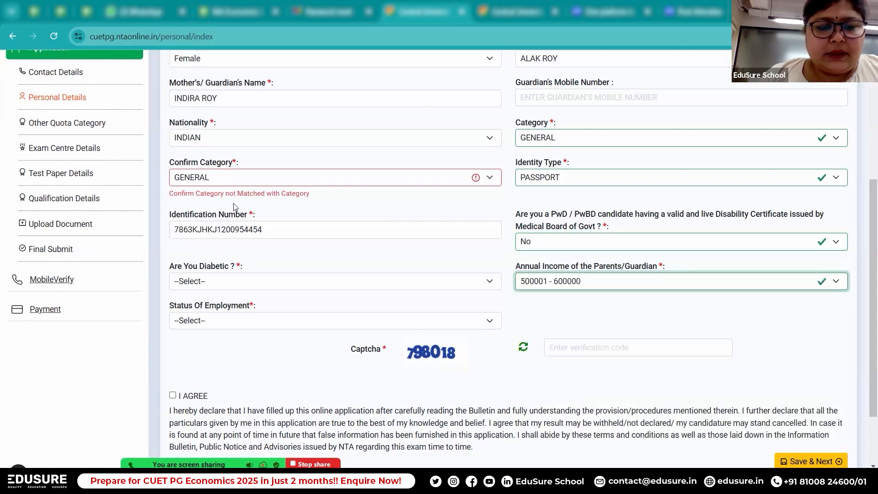
Set Confirm Category to GENERAL, correcting an accidental OBC-(NCL) selection
click(244, 179)
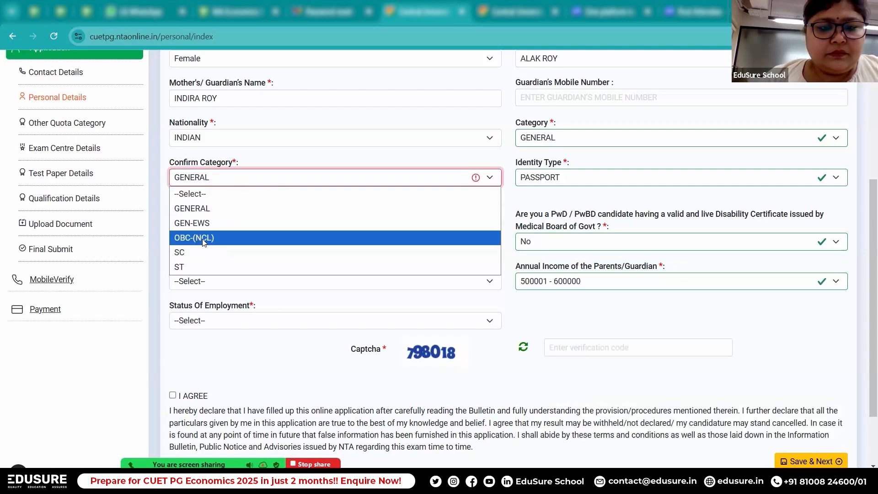
click(211, 238)
click(227, 177)
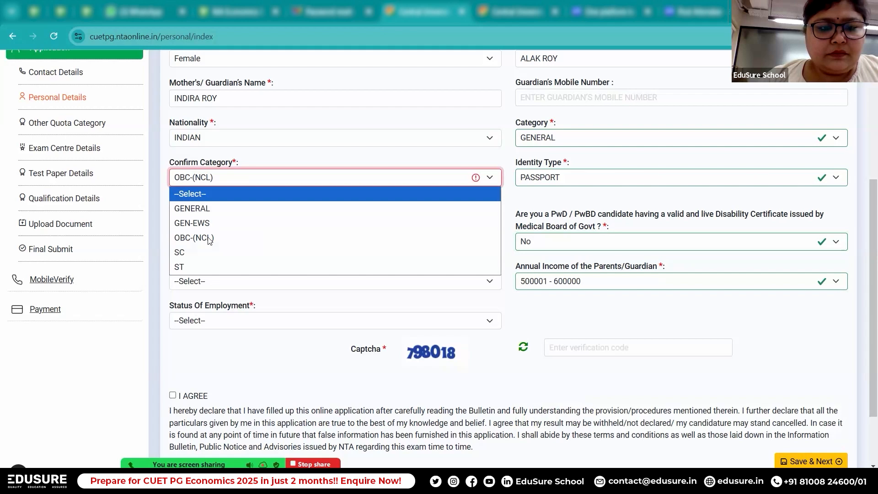
click(211, 195)
click(227, 178)
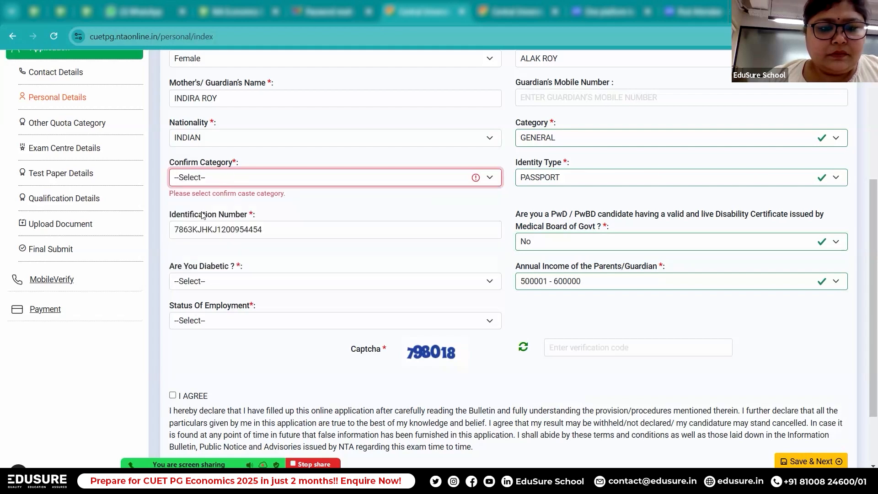
click(202, 209)
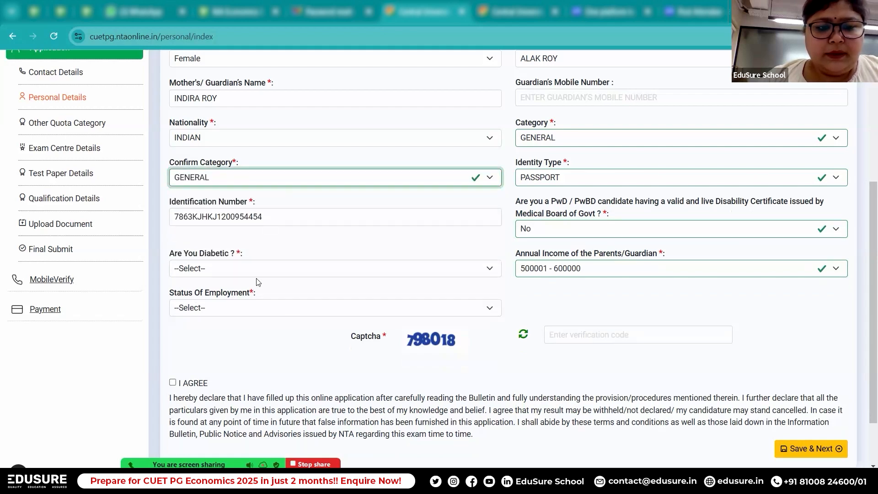
scroll(337, 288, up, 5)
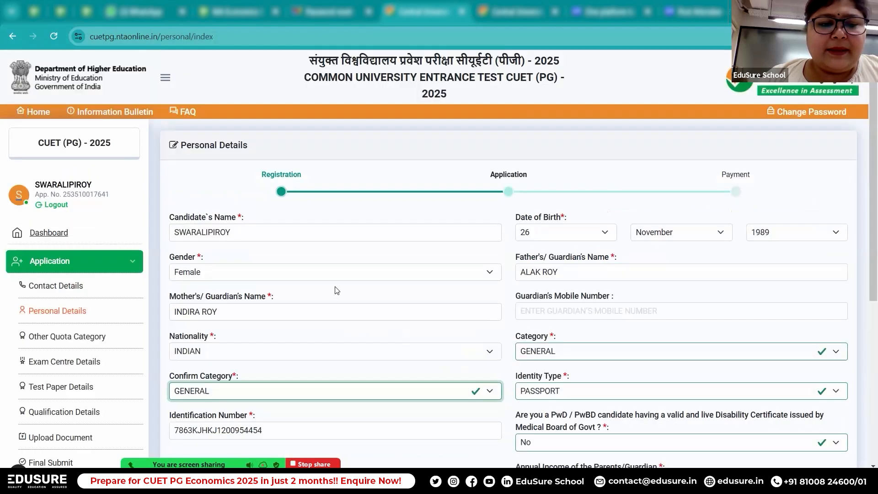
scroll(258, 88, down, 6)
click(257, 115)
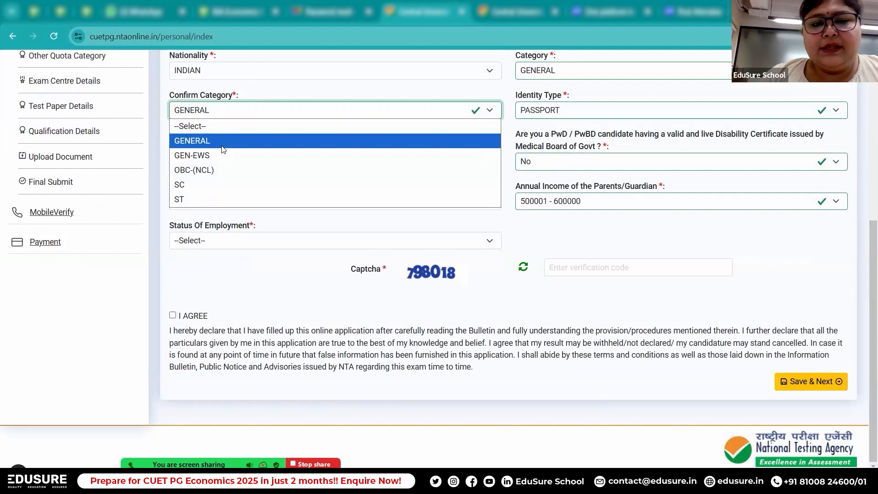
click(263, 300)
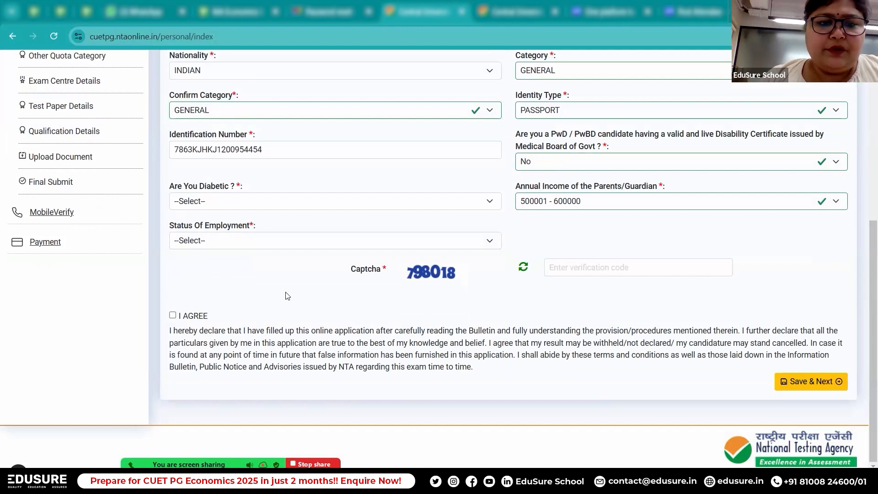
scroll(287, 296, up, 5)
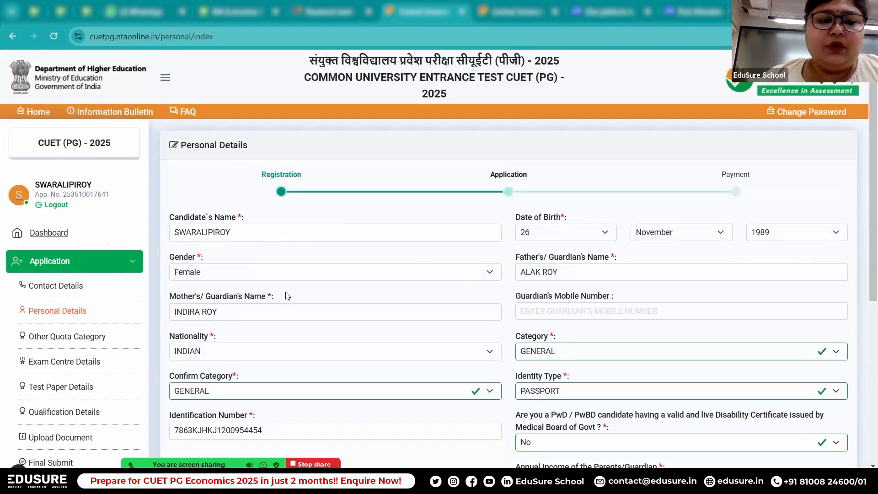
scroll(287, 296, down, 3)
Enter the captcha code and accept the I AGREE declaration on Personal Details
scroll(663, 260, down, 2)
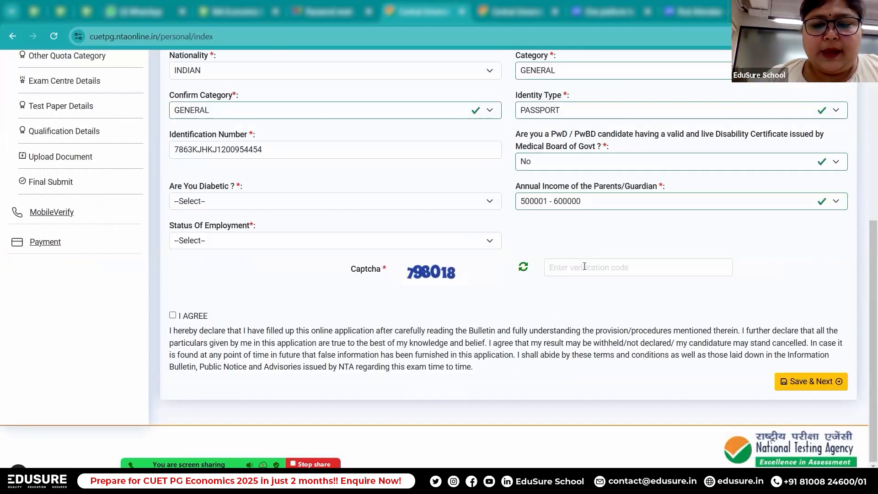
click(585, 267)
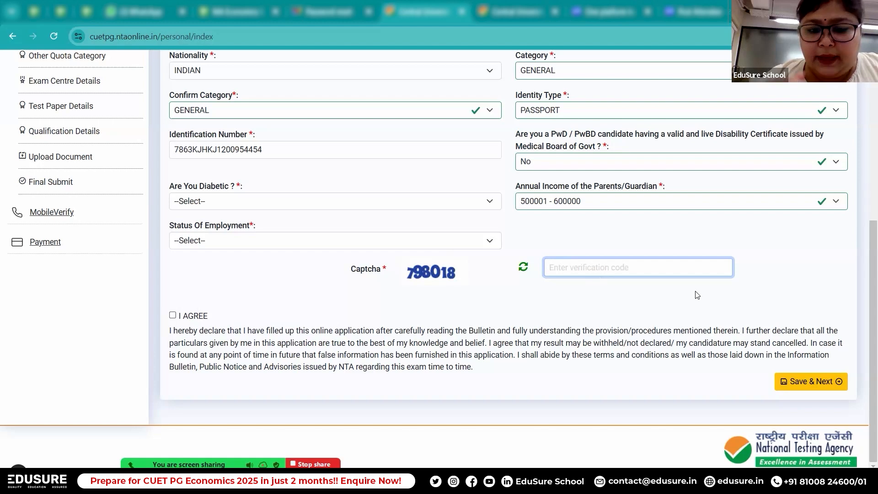
text(79)
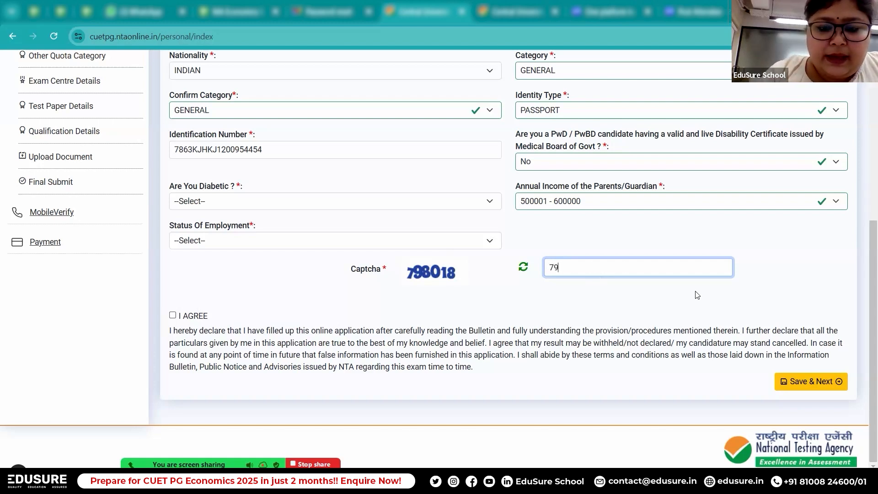
text(8018)
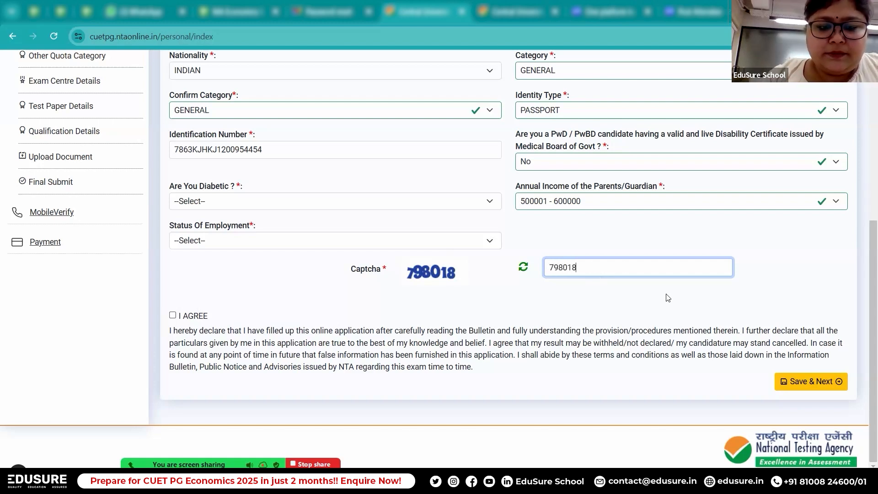
click(173, 316)
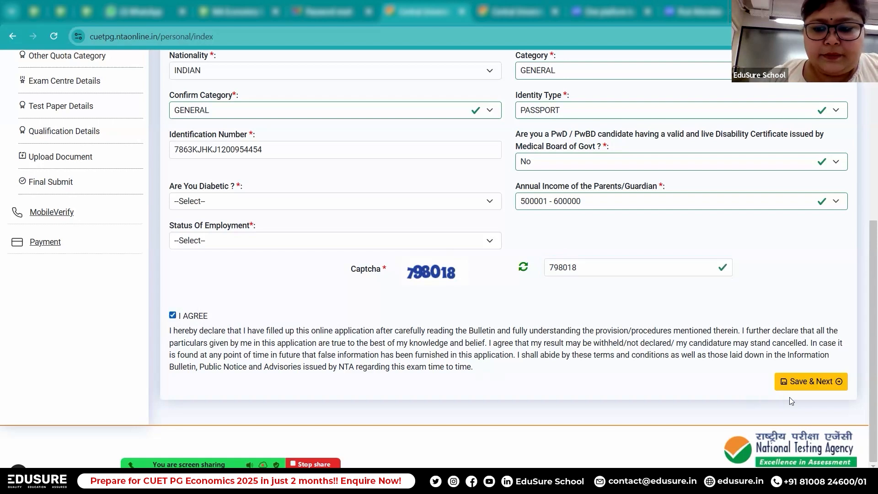
click(813, 383)
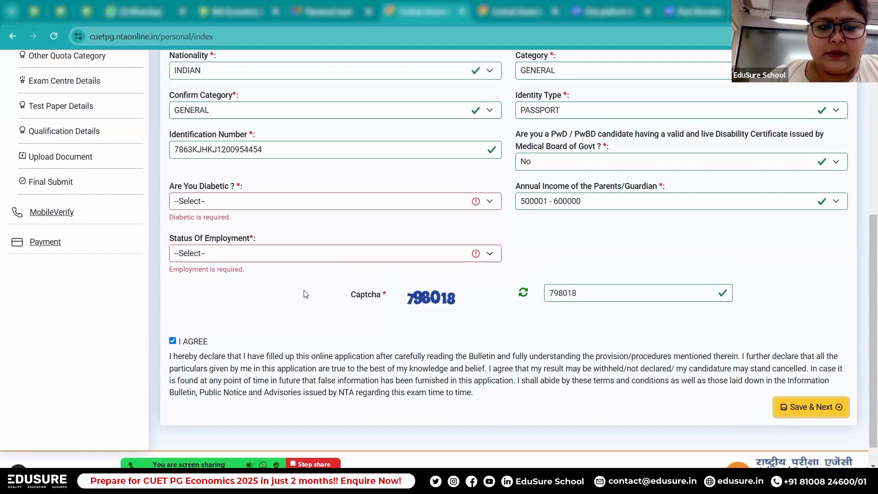
Answer Diabetic No, set Status Of Employment to Employed, and save Personal Details
click(213, 201)
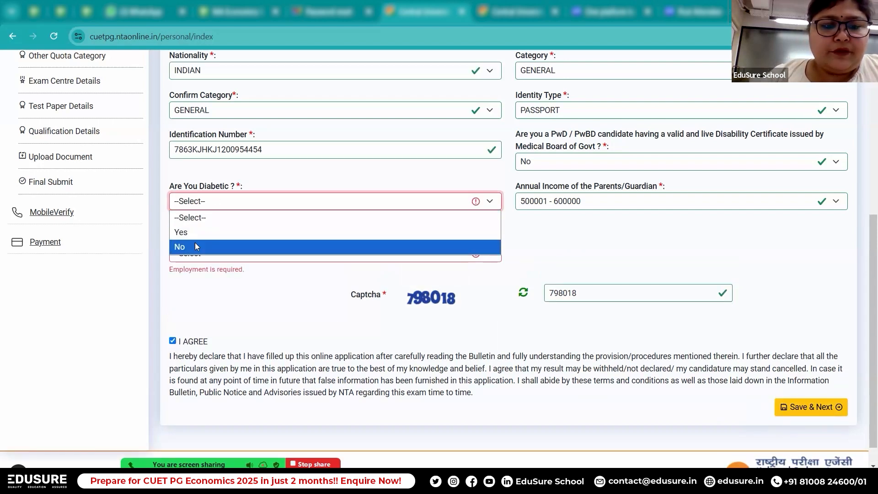
click(192, 248)
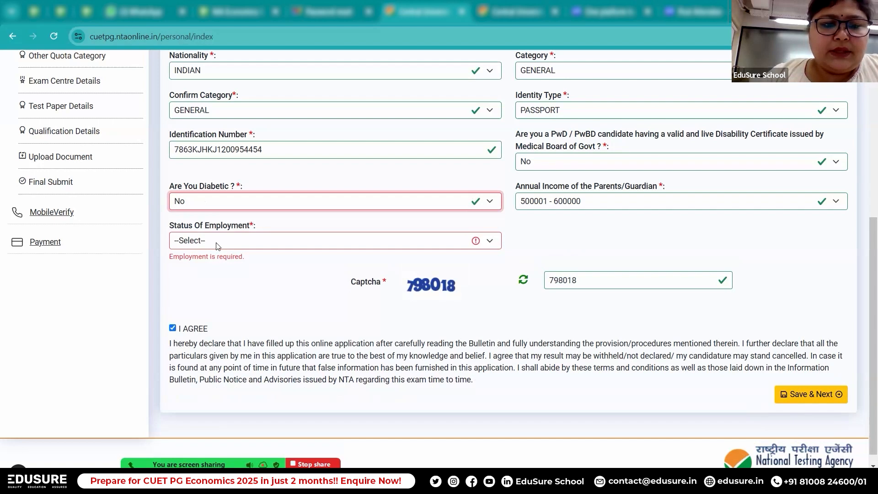
click(198, 240)
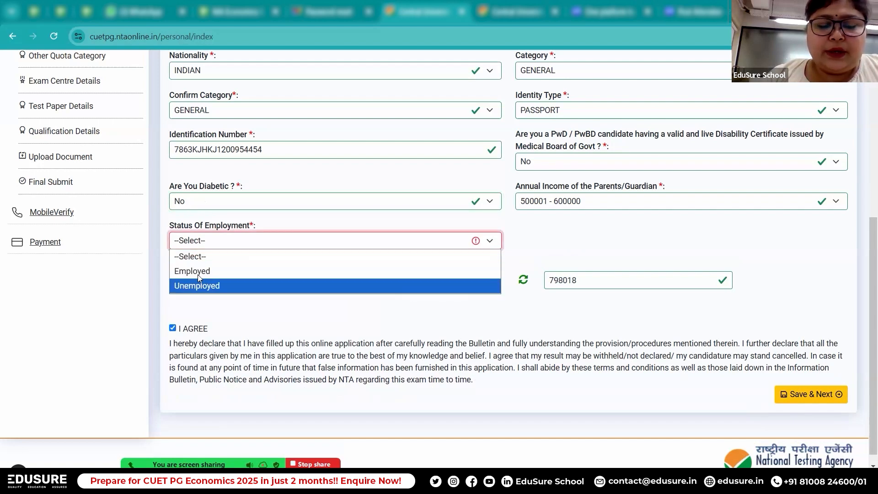
click(198, 273)
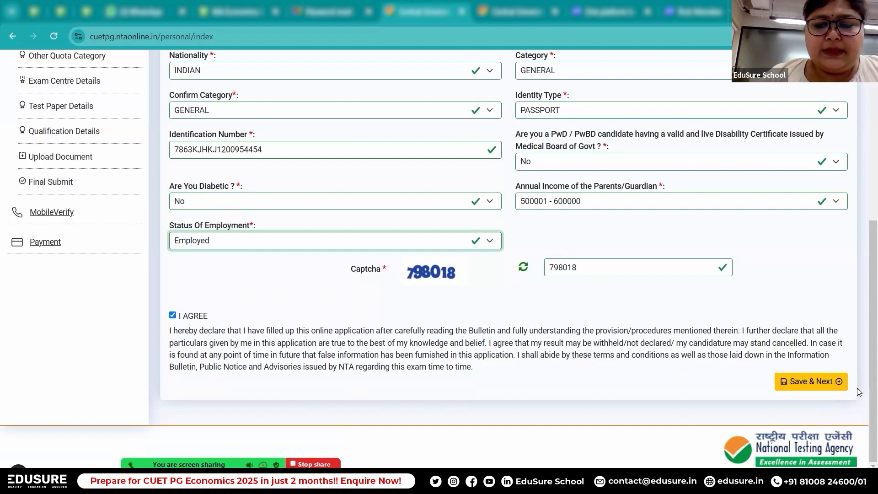
click(812, 383)
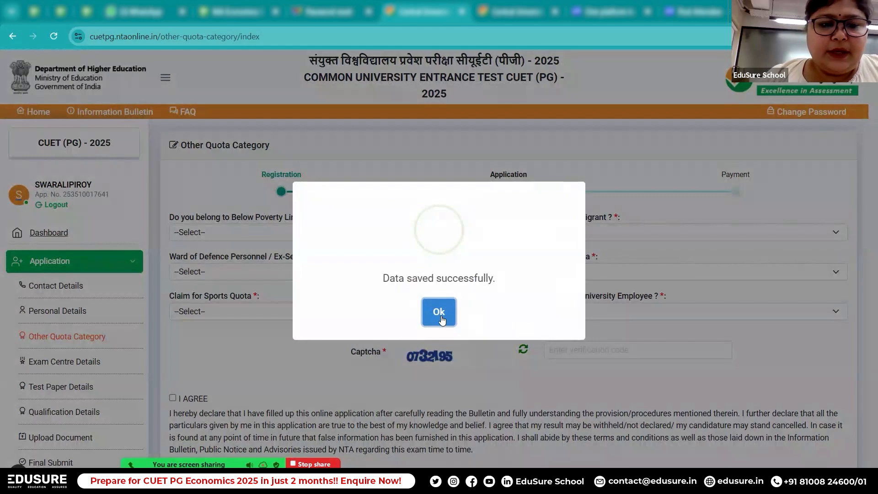
Answer No for Below Poverty Line, Sports, Kashmiri Migrant, NCC and University Employee ward quotas
click(440, 315)
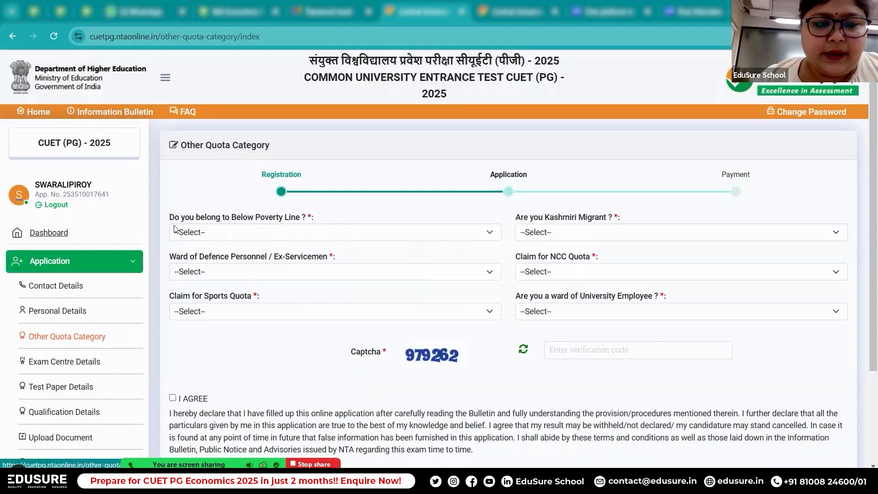
click(221, 237)
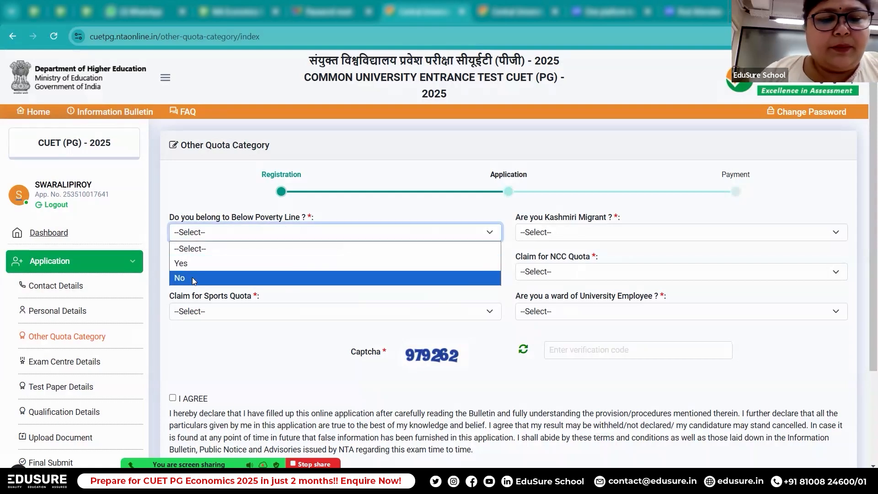
click(194, 279)
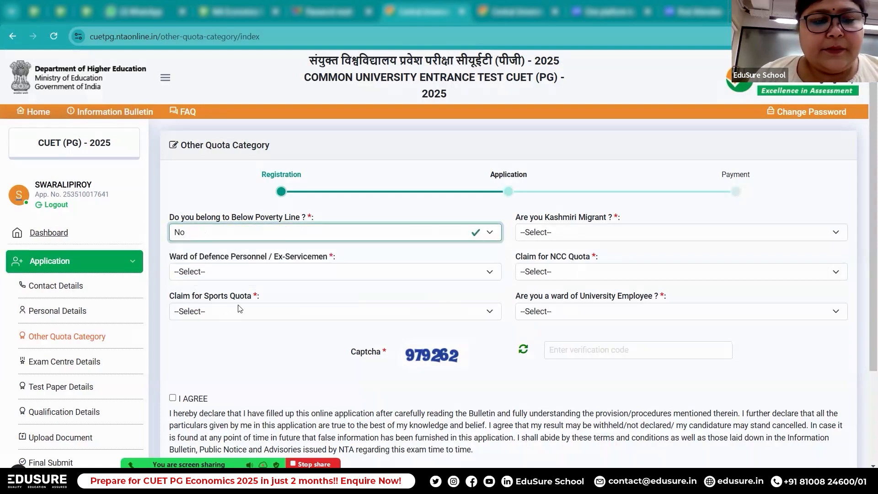
click(226, 317)
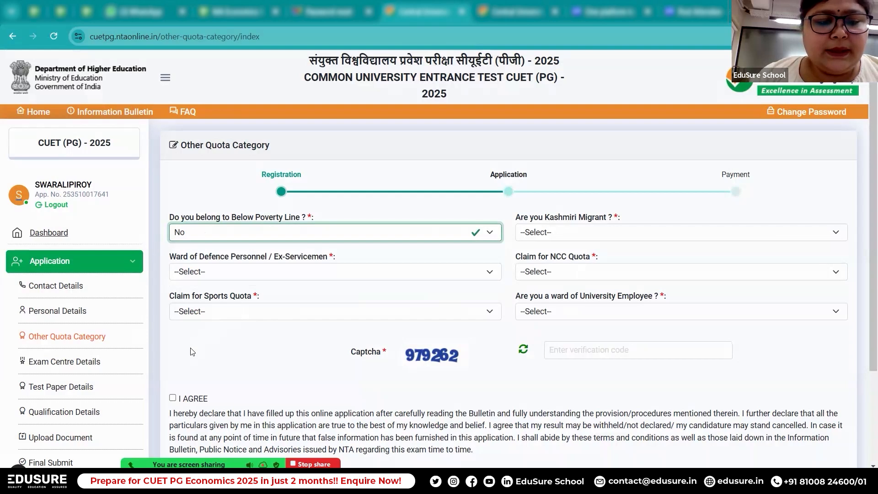
click(575, 233)
click(584, 280)
click(590, 272)
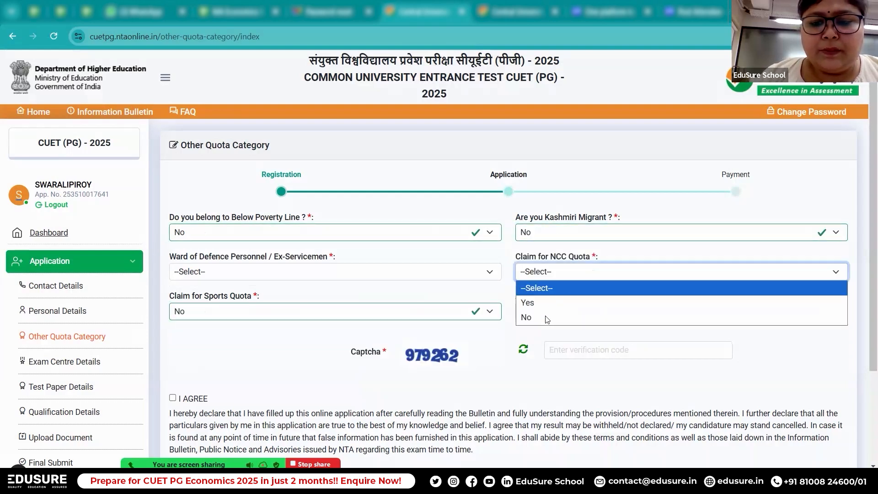
click(546, 317)
click(576, 314)
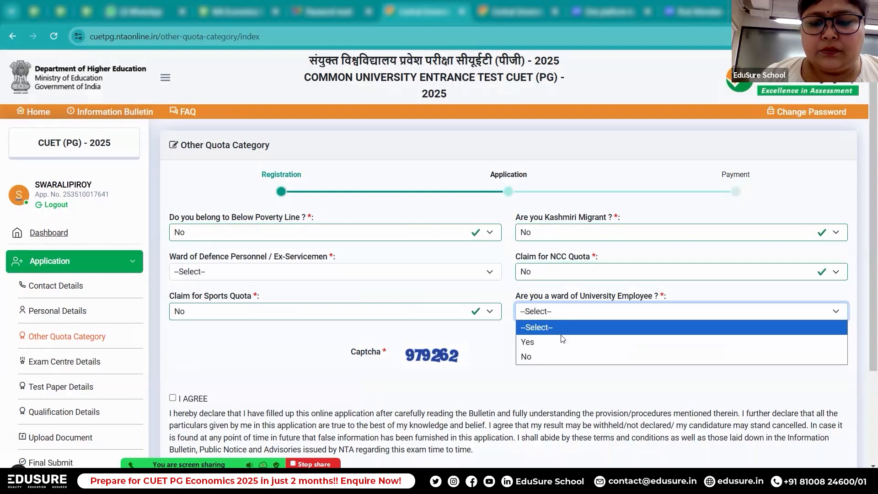
click(539, 359)
Enter the captcha code and accept the Other Quota declaration
click(571, 352)
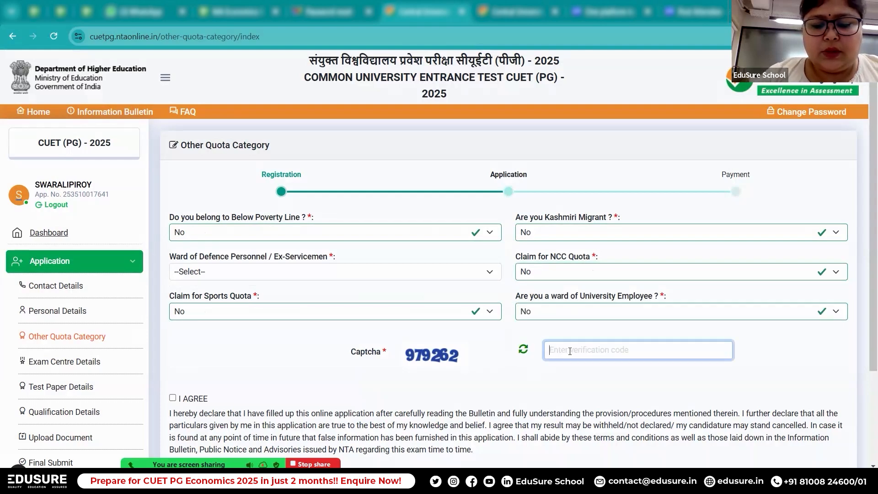
text(979262)
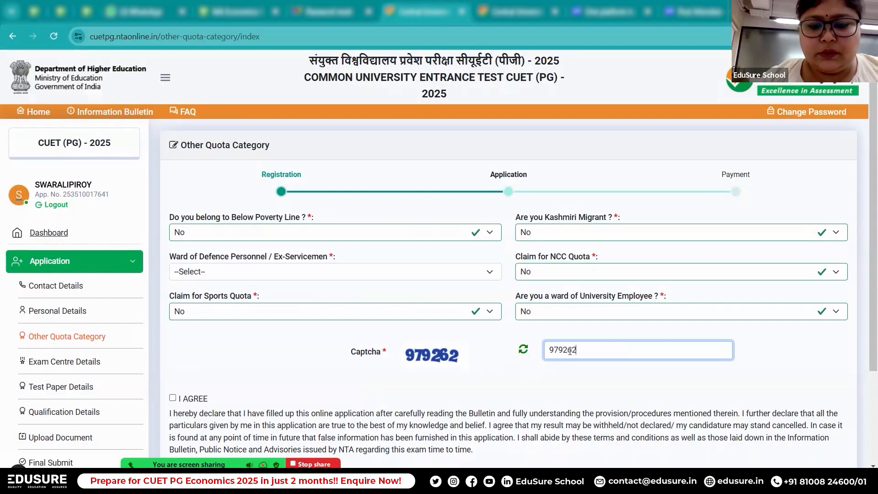
scroll(543, 359, down, 3)
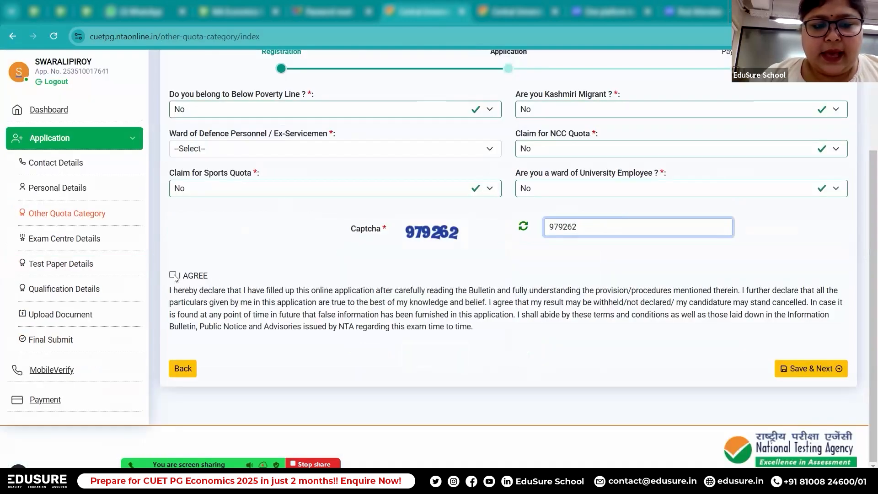
click(172, 275)
click(806, 368)
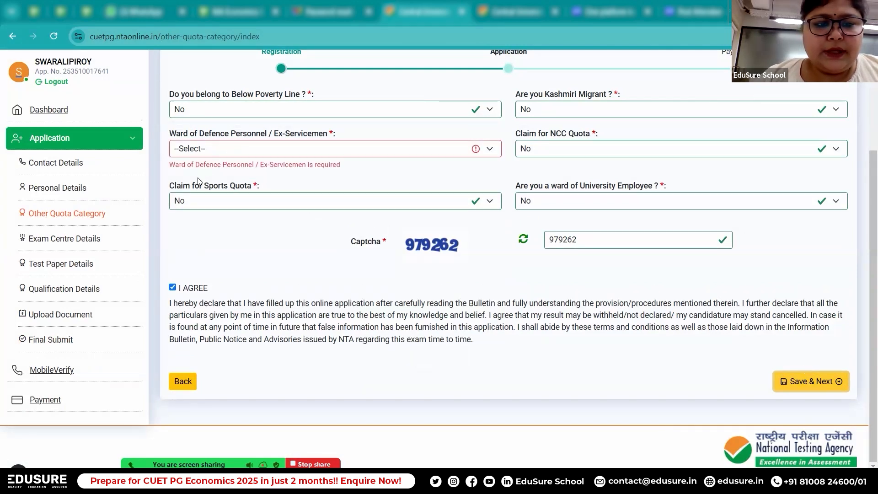
Answer No for Ward of Defence Personnel and save the quota page
click(231, 148)
click(196, 190)
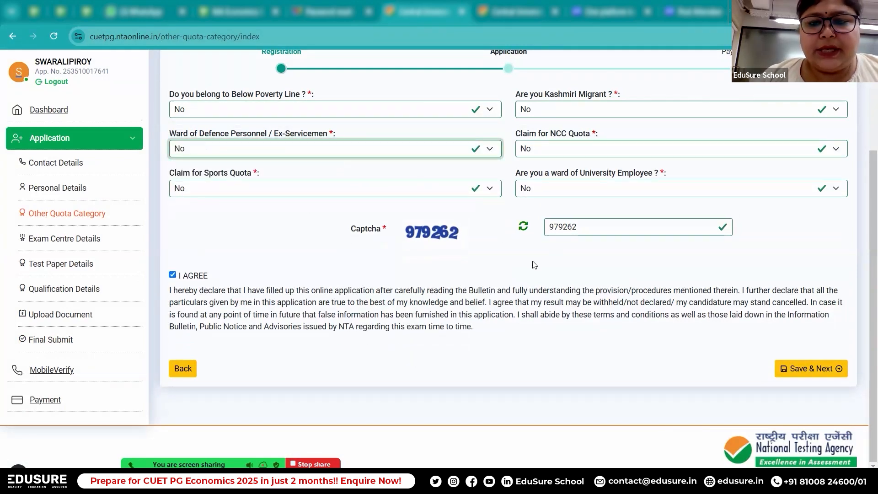
scroll(535, 265, up, 3)
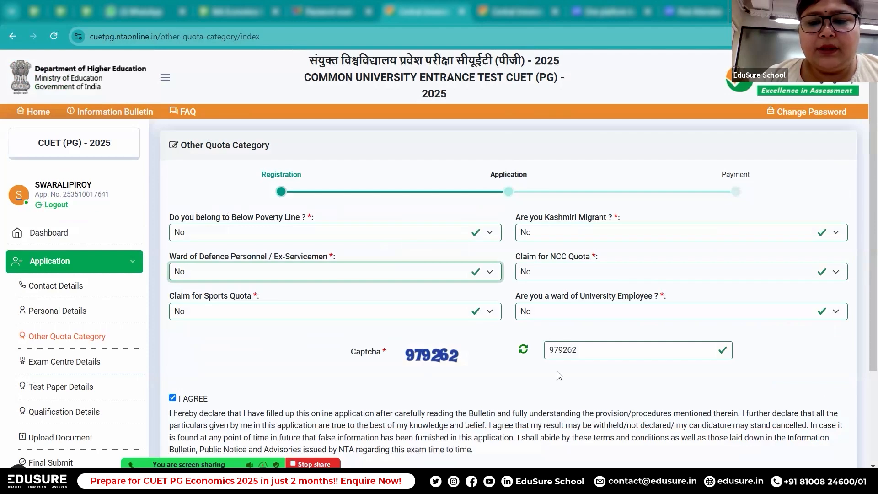
scroll(233, 147, down, 3)
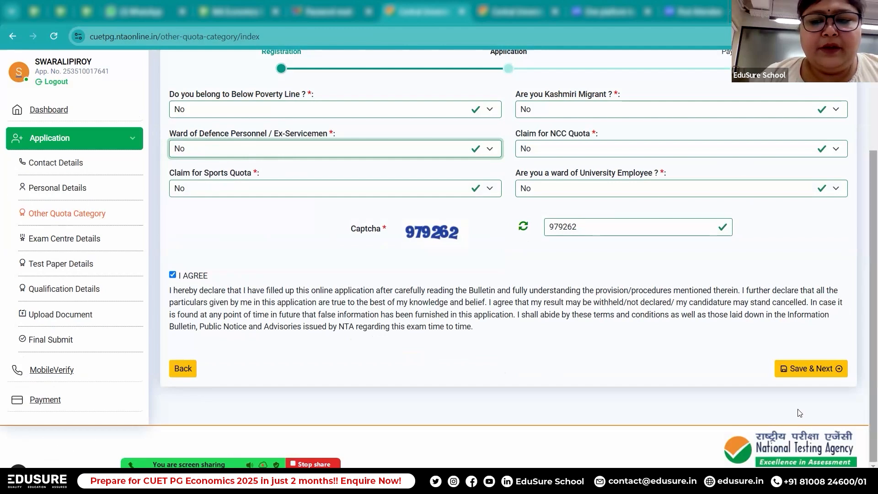
click(805, 372)
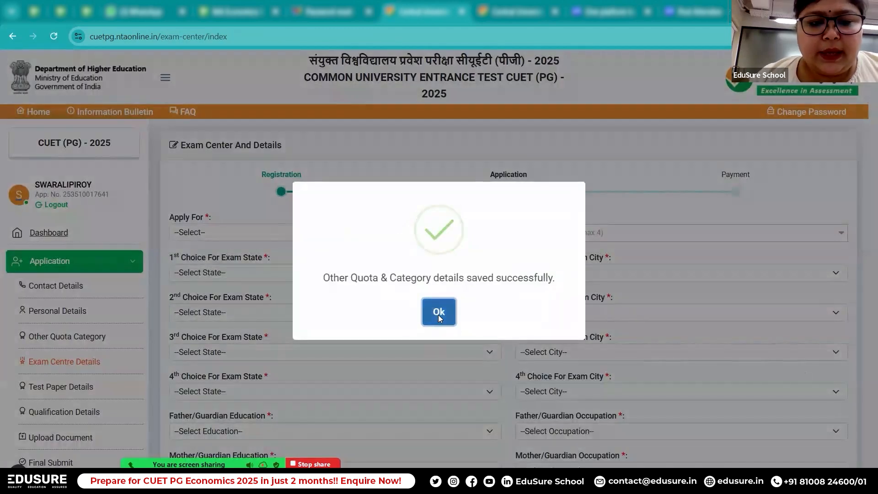
Set Apply For to CUET (PG) - 2025
click(439, 313)
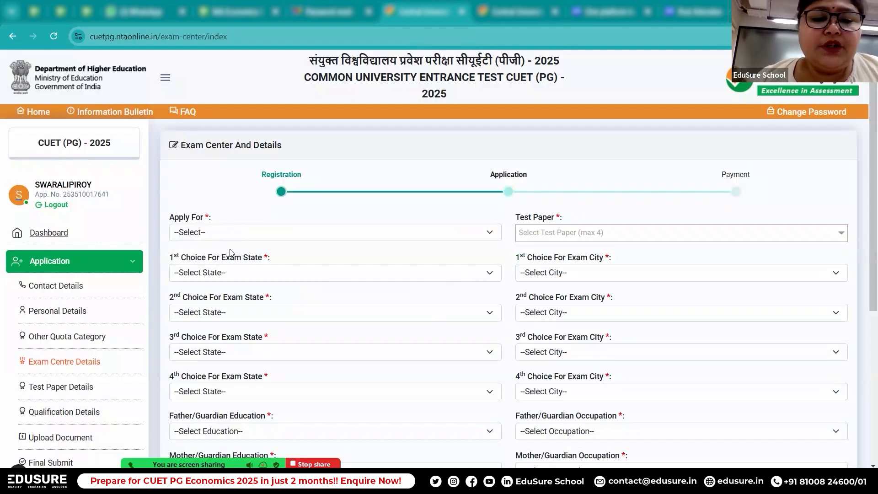
click(247, 238)
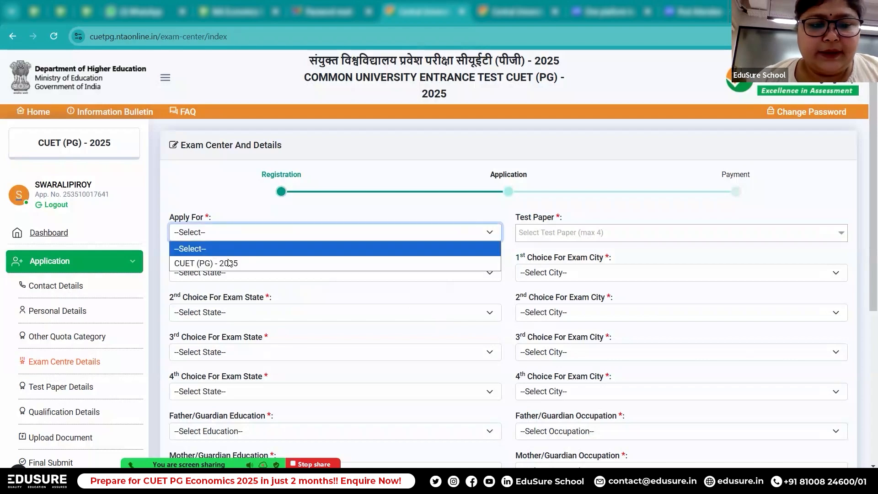
click(217, 261)
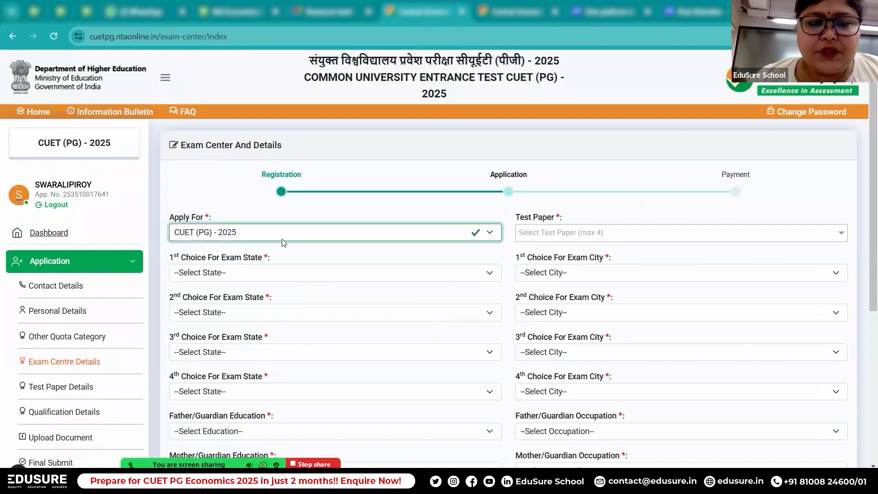
Choose exam states MEGHALAYA, SIKKIM, MIZORAM and SIKKIM as choices one to four
click(240, 275)
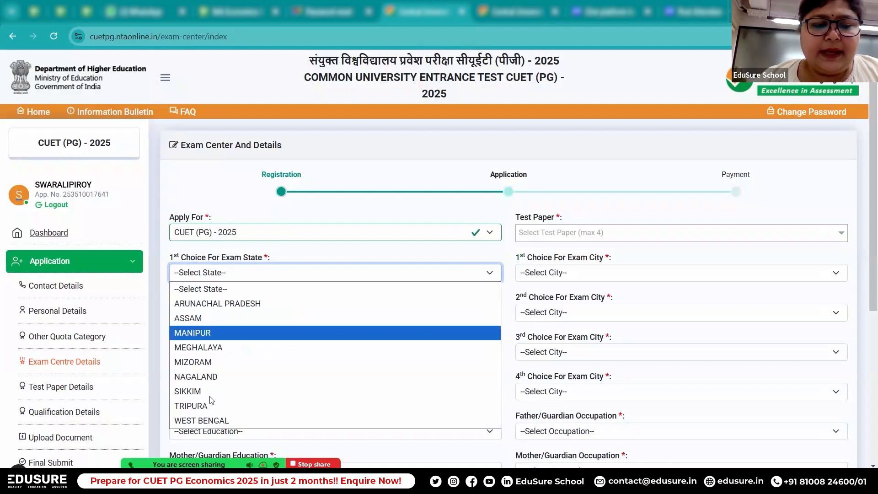
click(203, 347)
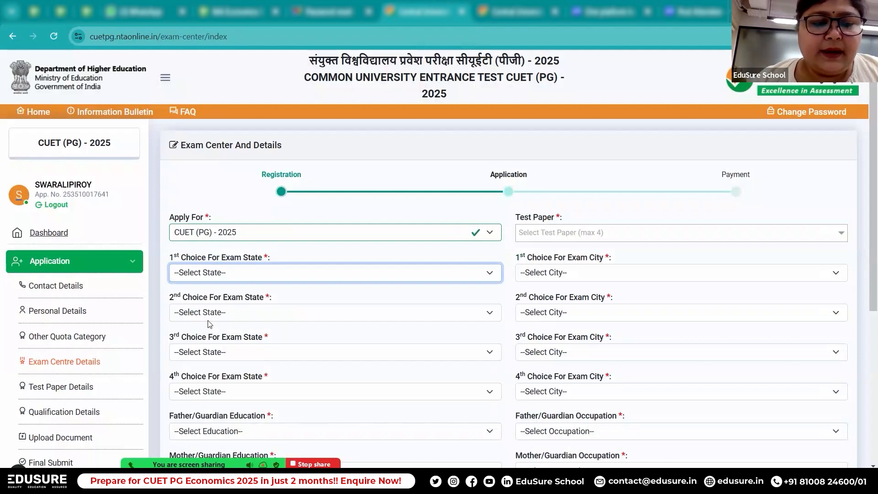
click(208, 315)
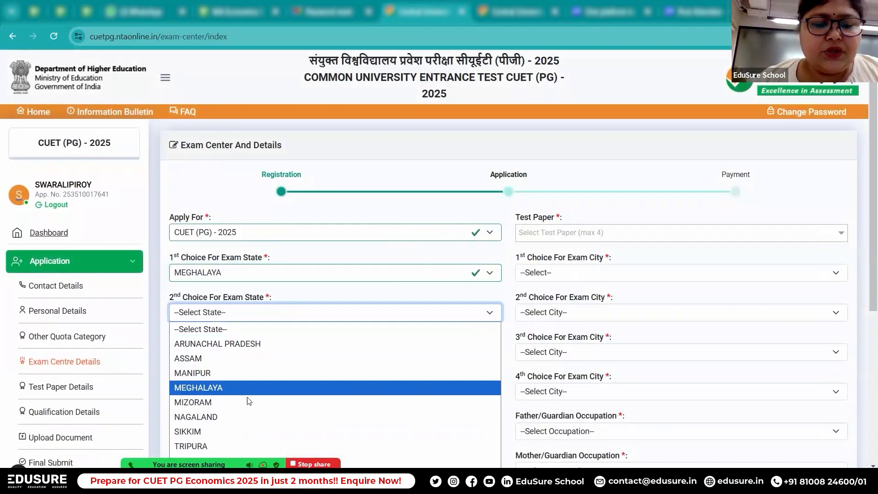
click(190, 432)
scroll(258, 249, down, 3)
scroll(259, 248, down, 3)
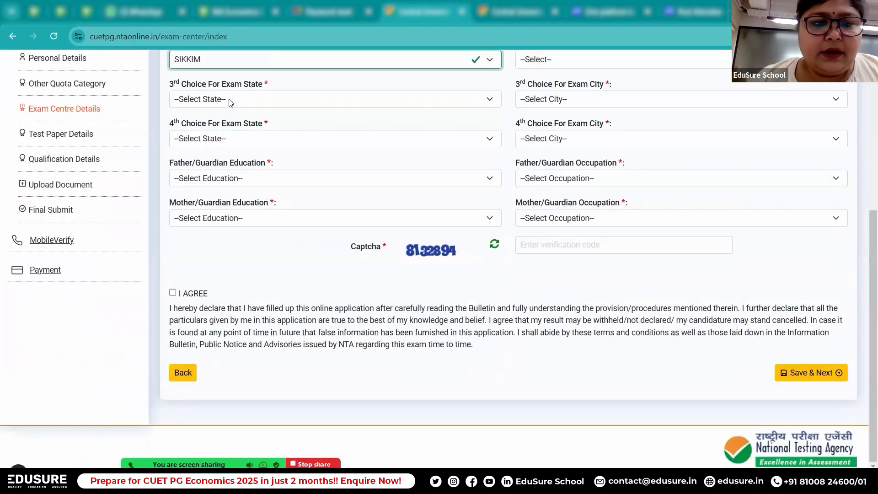
click(230, 102)
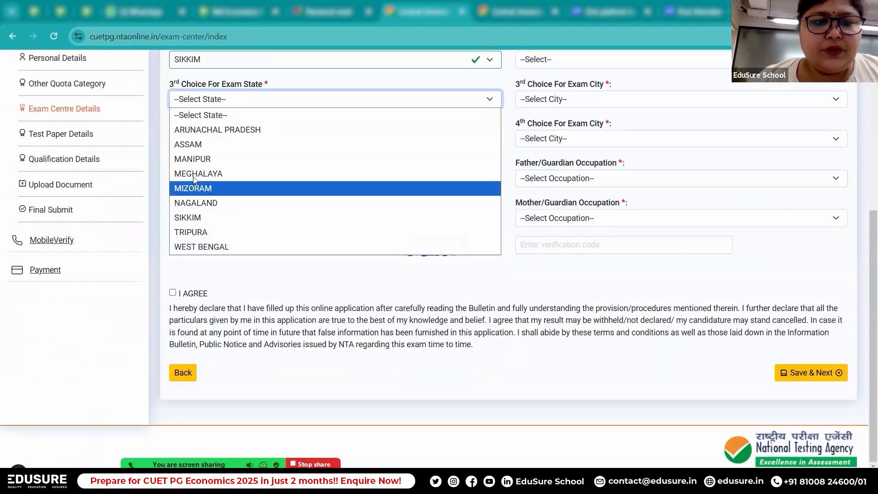
click(196, 188)
click(229, 138)
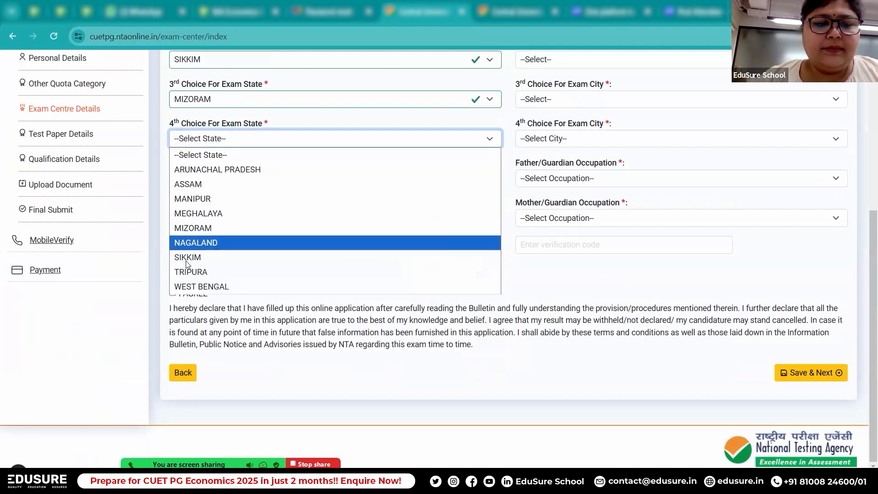
key(Return)
Set both Father/Guardian and Mother/Guardian education to Graduate
click(213, 178)
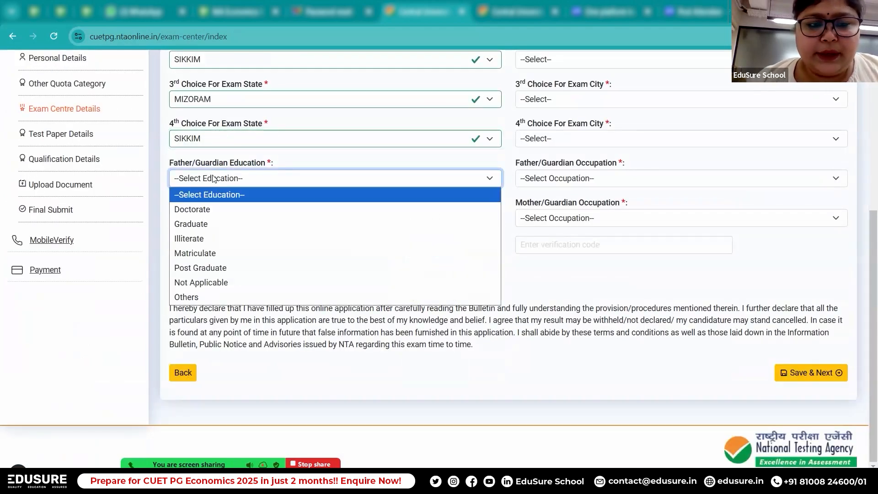
click(238, 224)
click(239, 217)
click(210, 261)
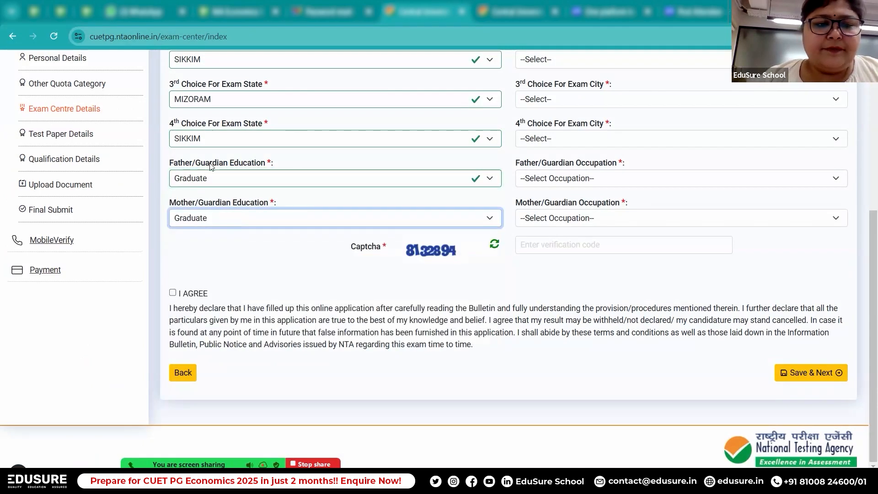
Tick COQP10 - Economics in the Test Paper multi-select list
scroll(640, 288, up, 6)
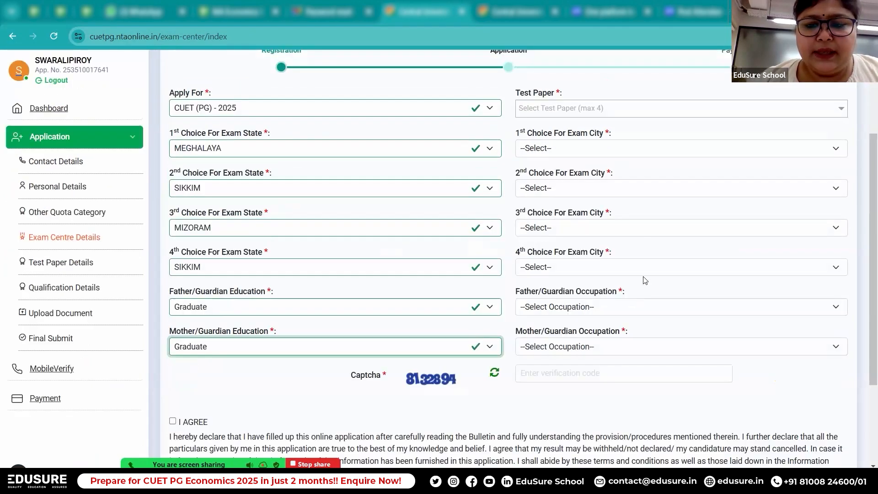
click(602, 232)
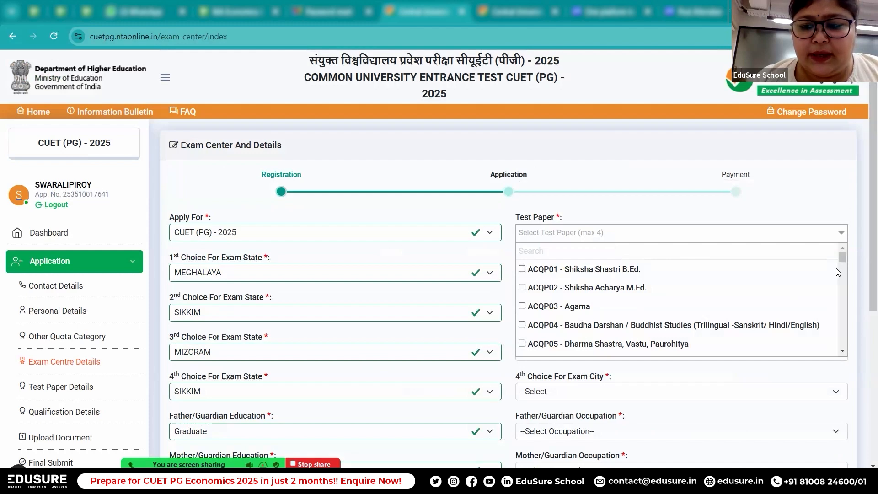
scroll(843, 350, down, 3)
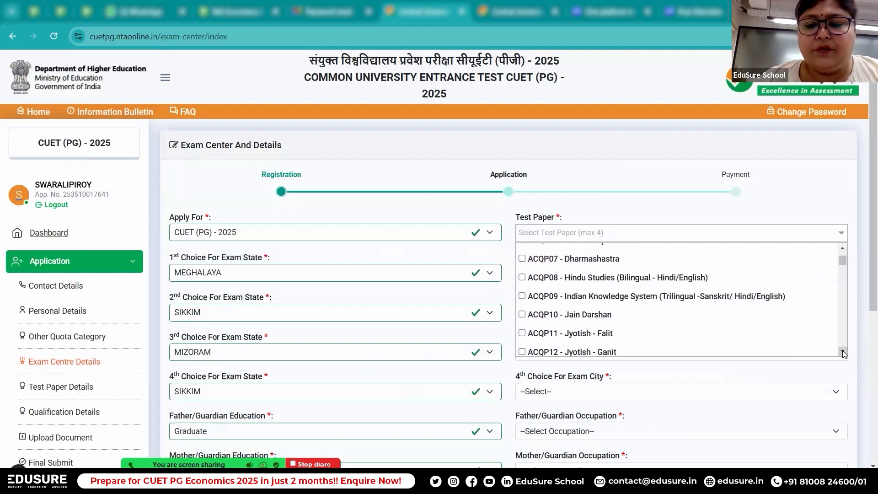
click(843, 352)
scroll(844, 354, down, 10)
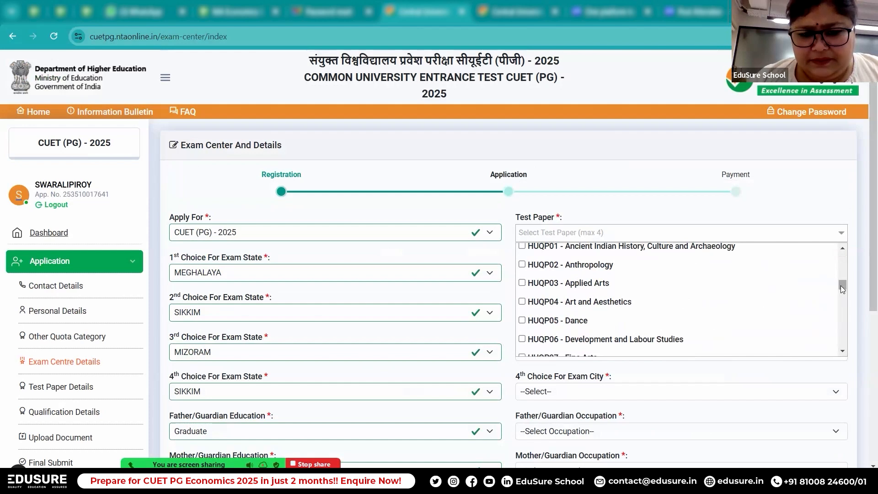
drag(842, 286, 843, 276)
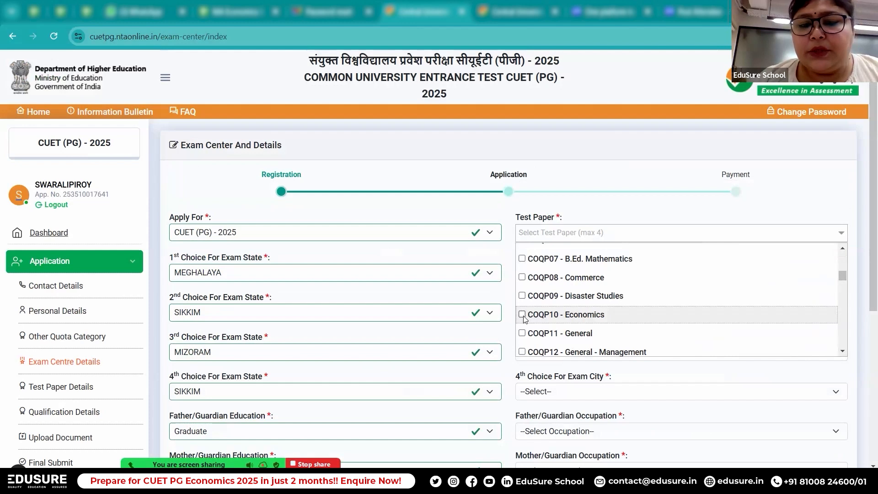
click(525, 315)
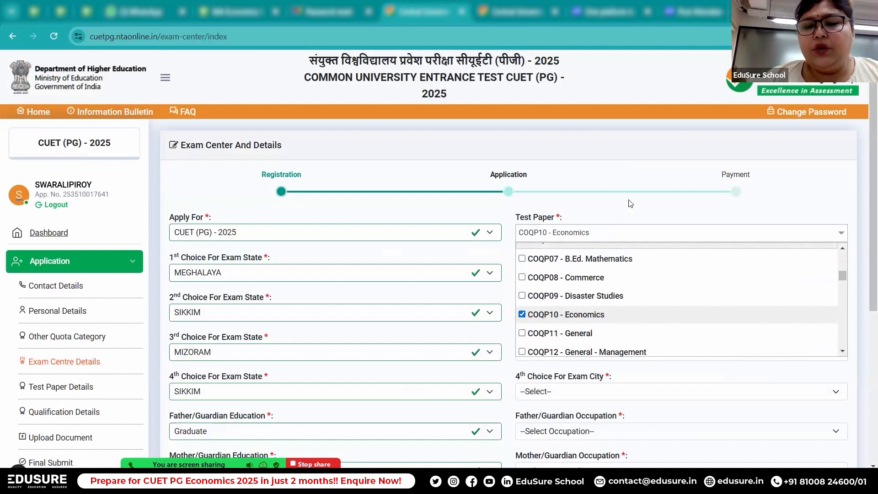
click(593, 322)
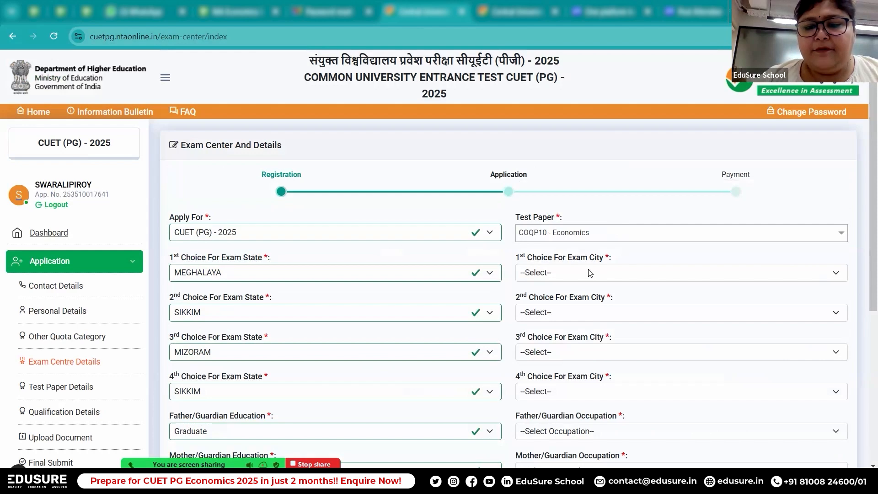
Pick exam cities SHILLONG, GANGTOK and AIZAWL for choices one to three
click(581, 274)
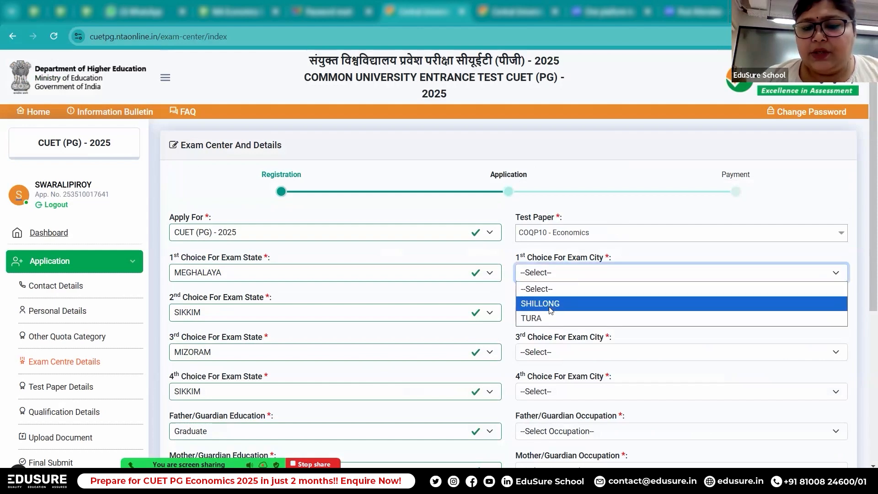
click(551, 310)
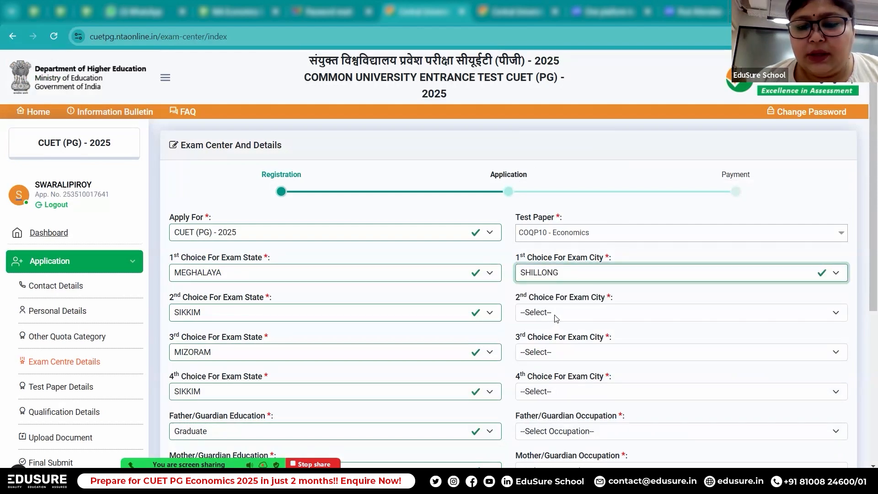
click(547, 312)
click(545, 347)
click(545, 353)
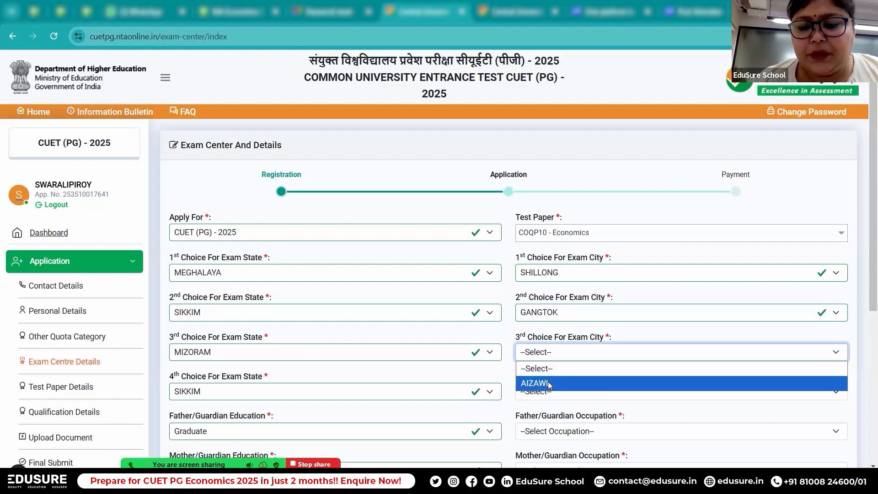
click(552, 384)
Change the fourth-choice state to MANIPUR and pick IMPHAL as its city
scroll(866, 293, down, 3)
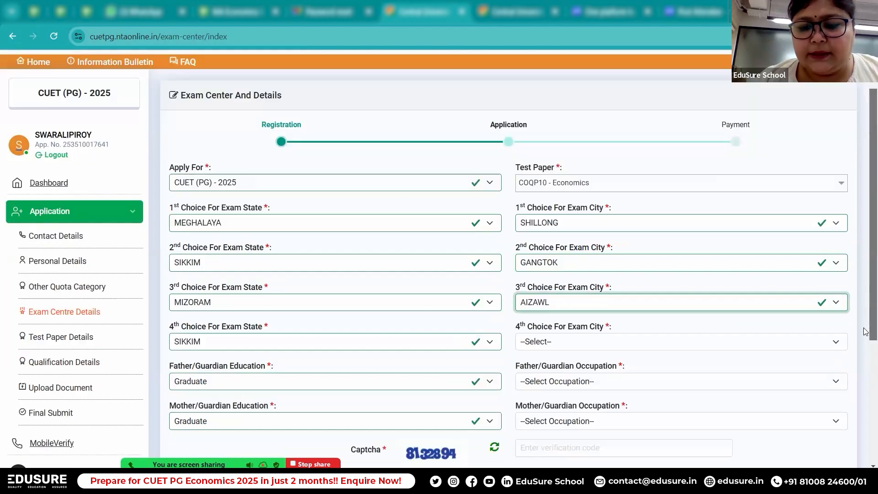
click(608, 262)
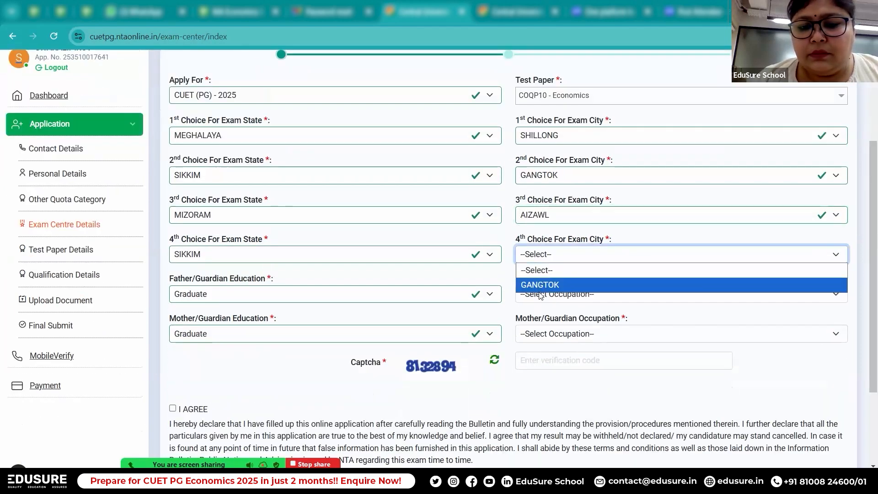
click(540, 285)
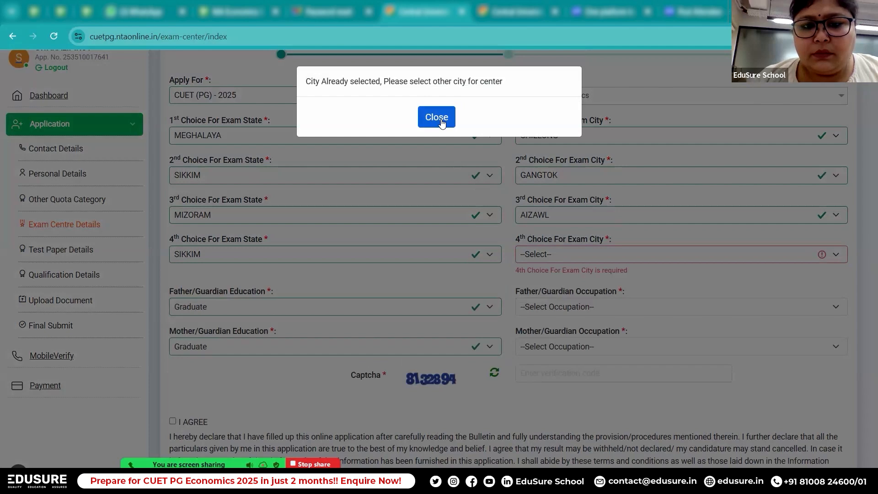
click(565, 263)
click(568, 259)
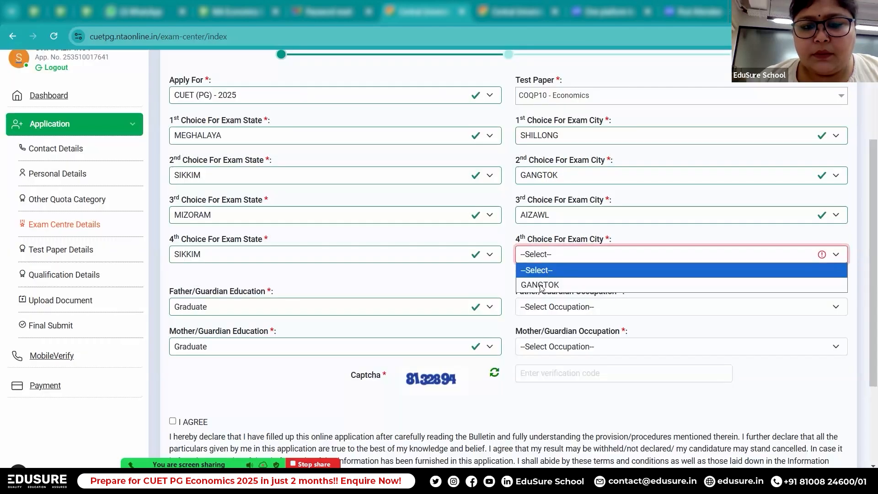
click(311, 262)
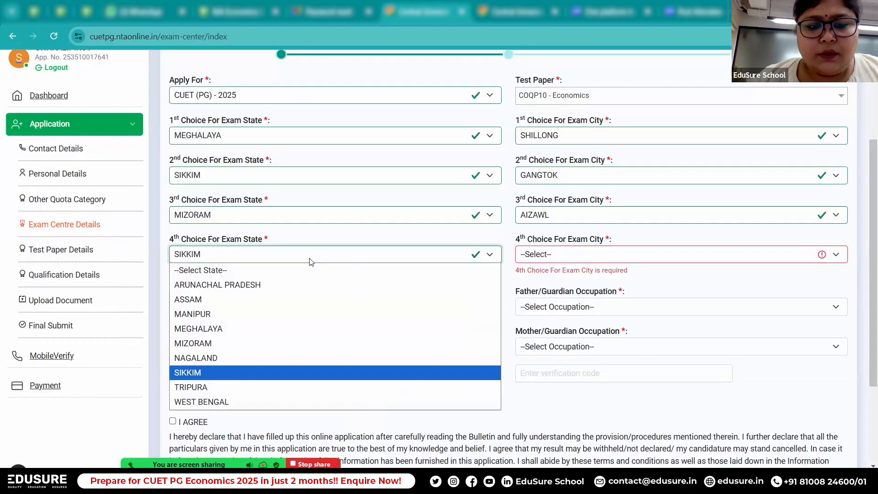
click(211, 314)
click(573, 256)
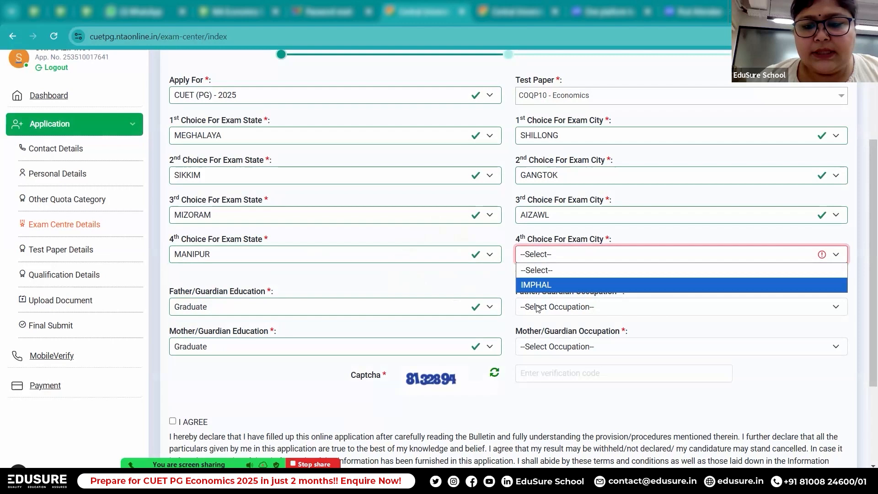
click(554, 285)
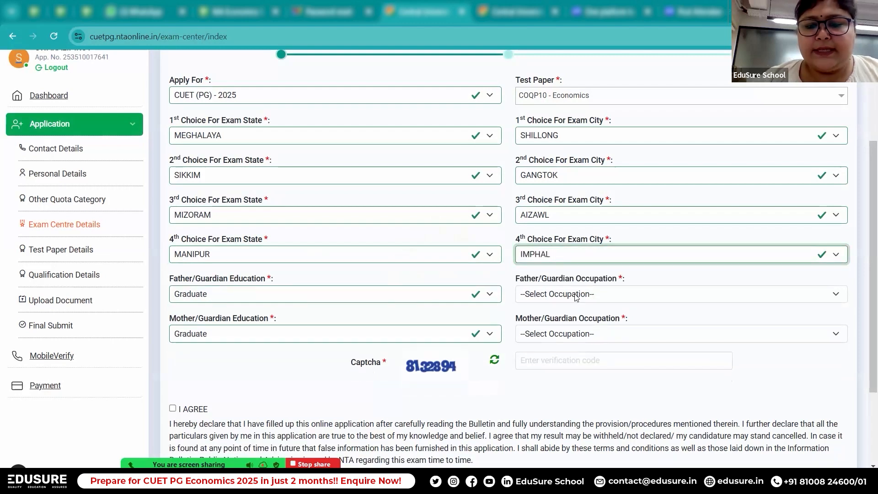
Set both Father/Guardian and Mother/Guardian Occupation to Business
click(577, 297)
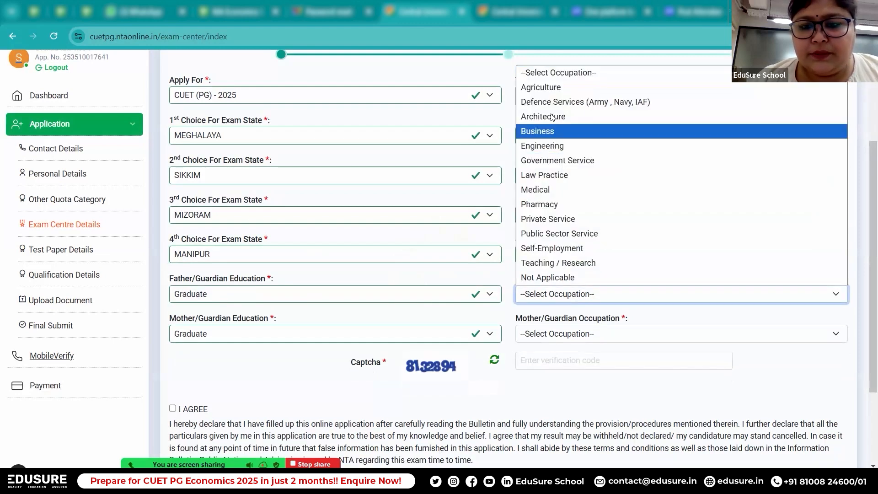
click(511, 385)
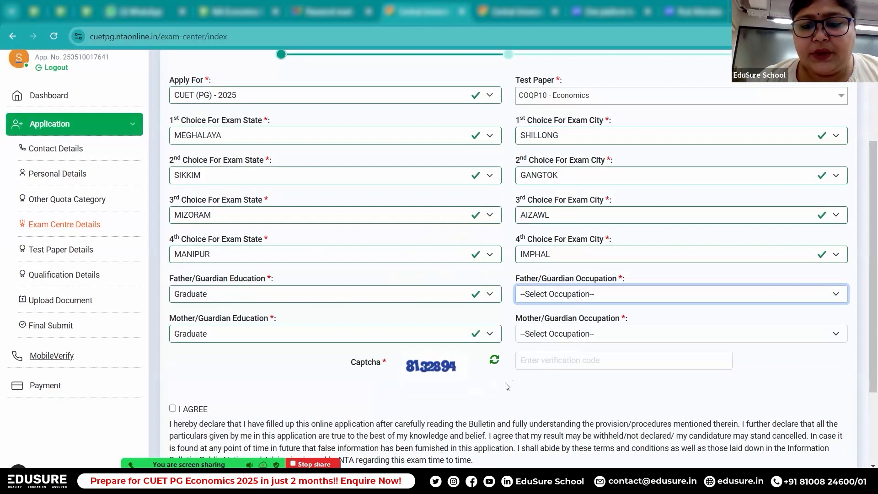
click(595, 295)
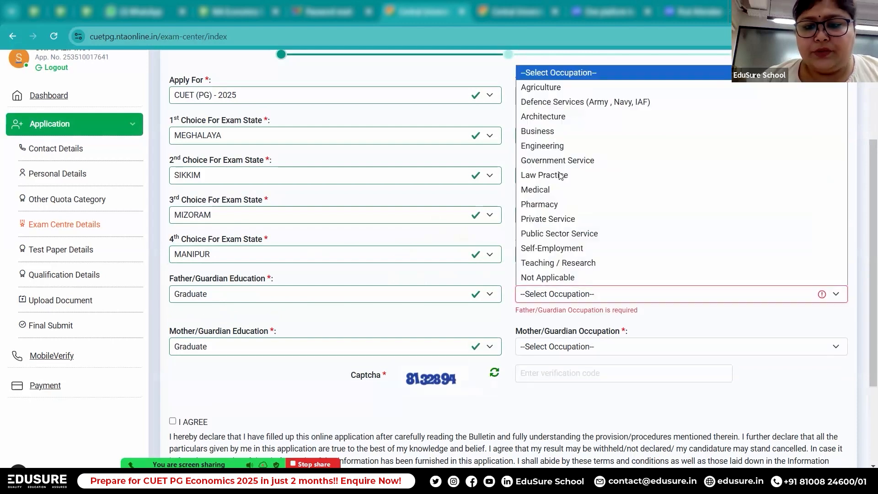
click(553, 134)
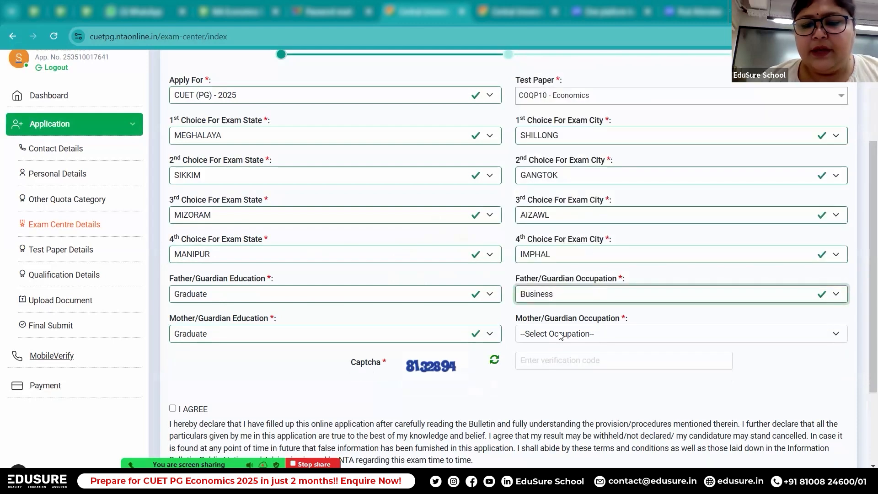
click(561, 335)
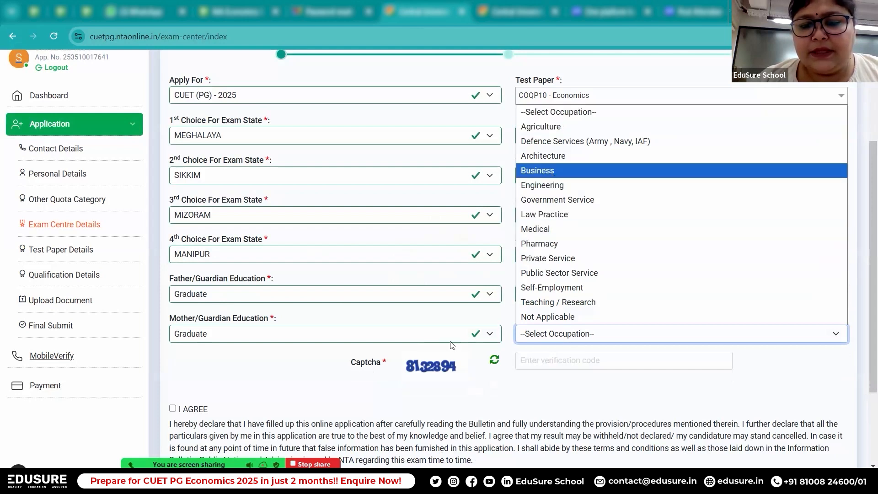
click(553, 172)
Enter the captcha code, accept the exam centre declaration, and save Exam Centre Details
click(534, 360)
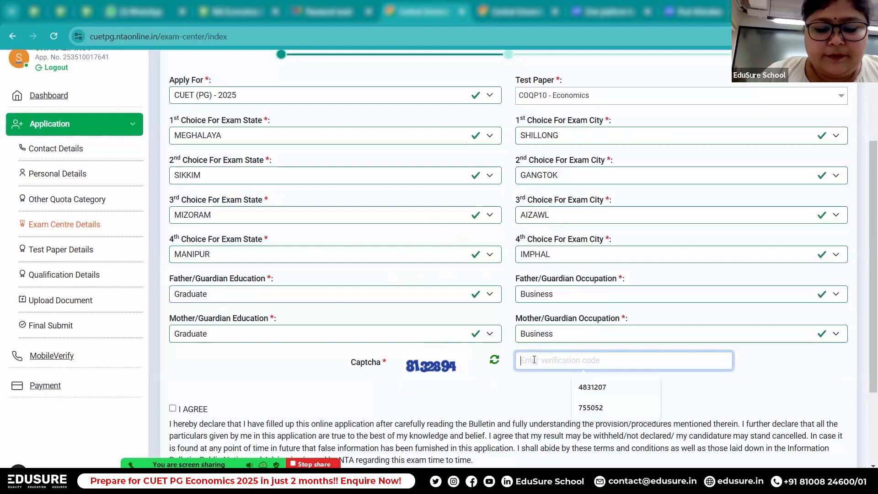
text(81)
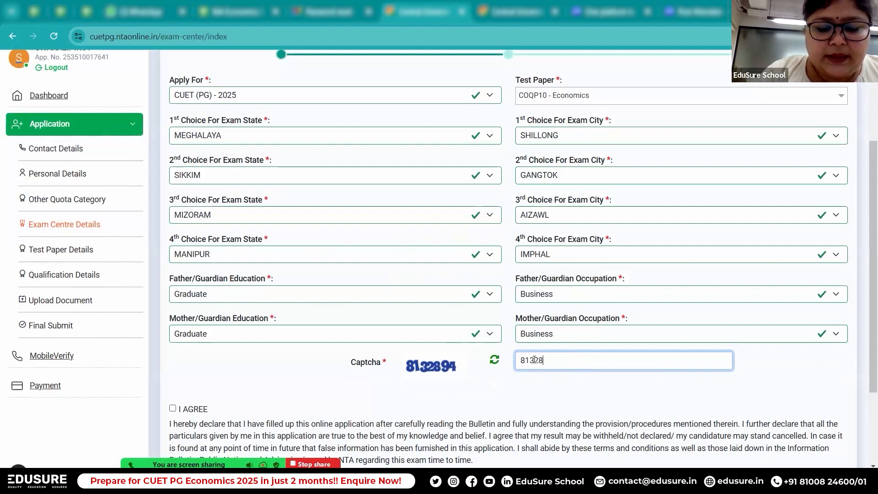
text(32894)
click(173, 408)
scroll(174, 407, down, 3)
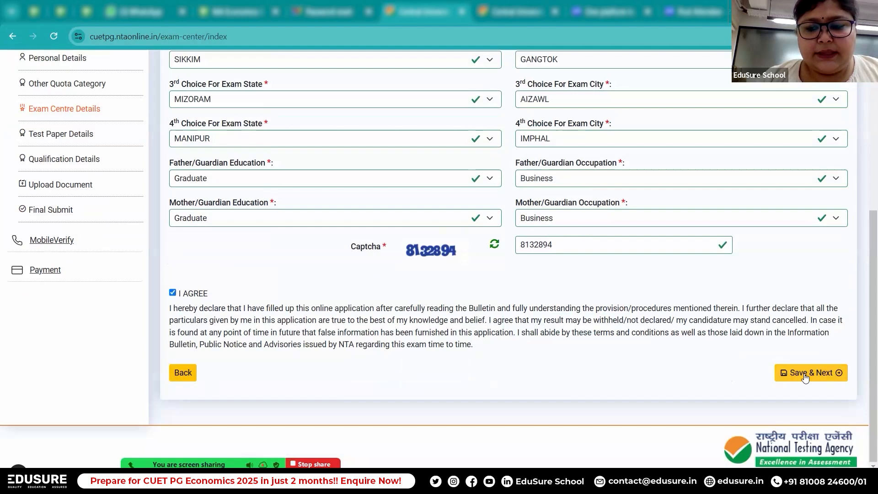
click(805, 376)
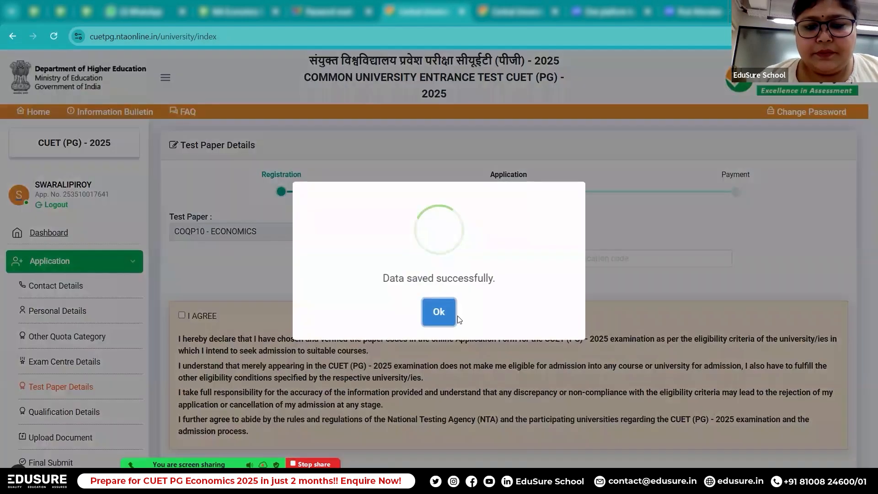
Accept both test paper declarations, enter the captcha, and save the COQP10 - Economics details
click(819, 222)
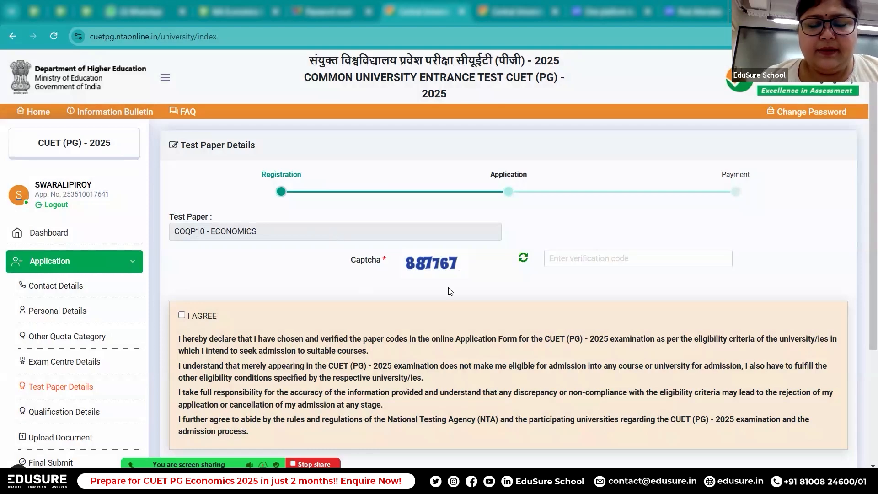
scroll(179, 288, down, 3)
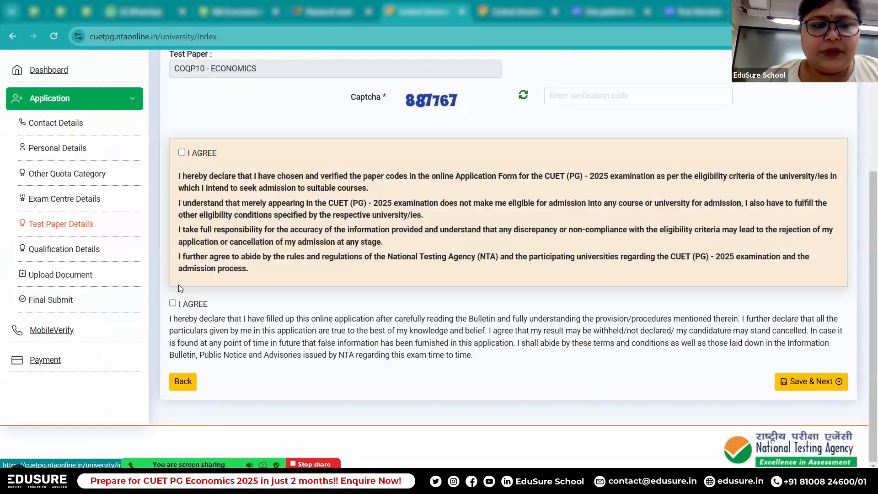
scroll(204, 276, up, 1)
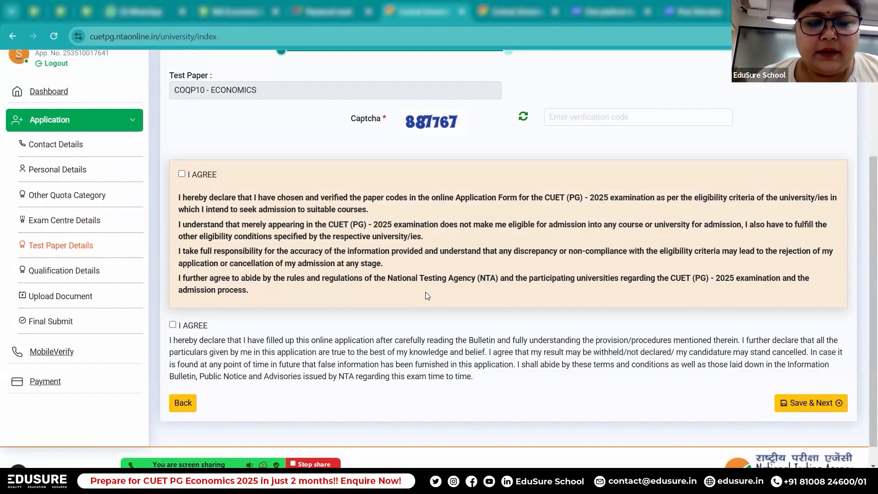
scroll(425, 292, up, 3)
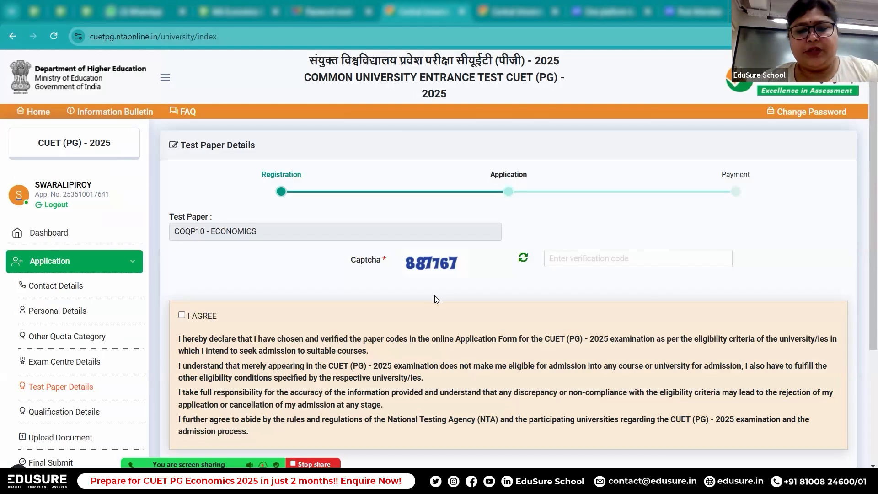
click(181, 316)
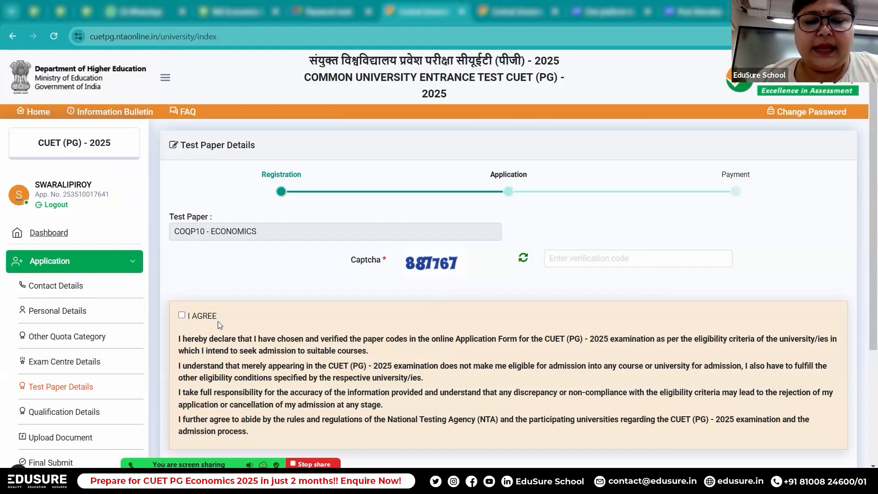
click(594, 256)
text(8)
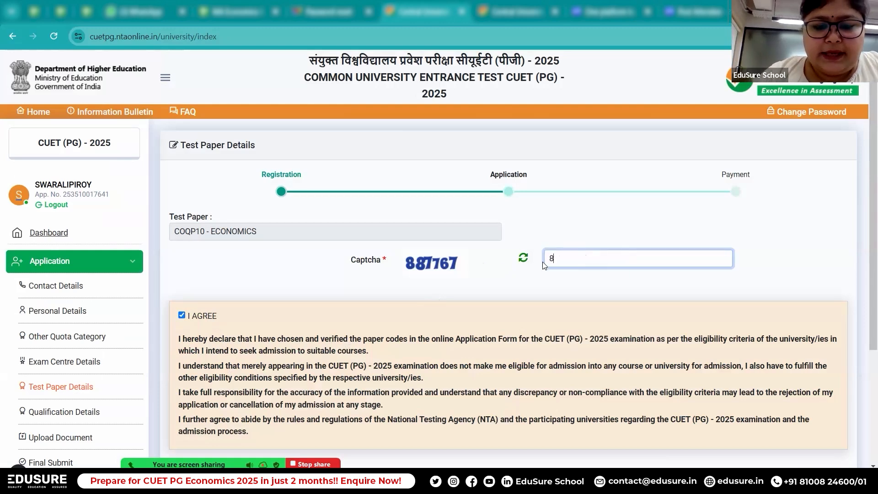
text(87767)
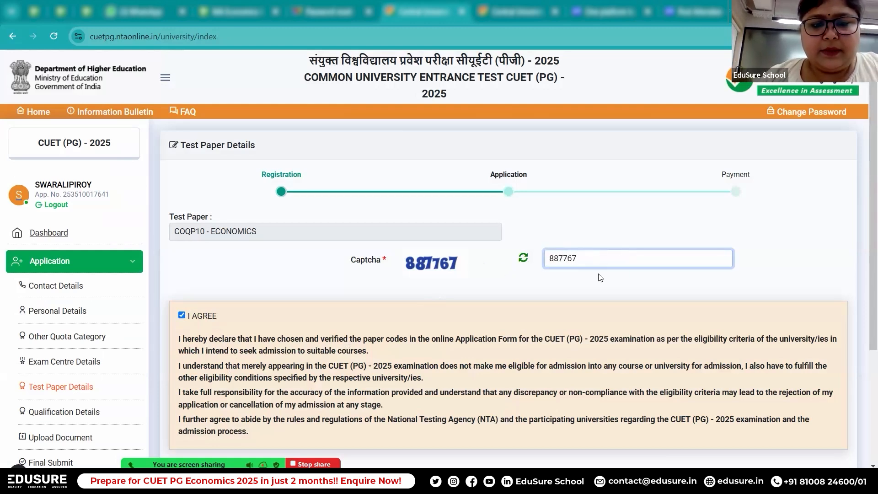
scroll(377, 350, down, 3)
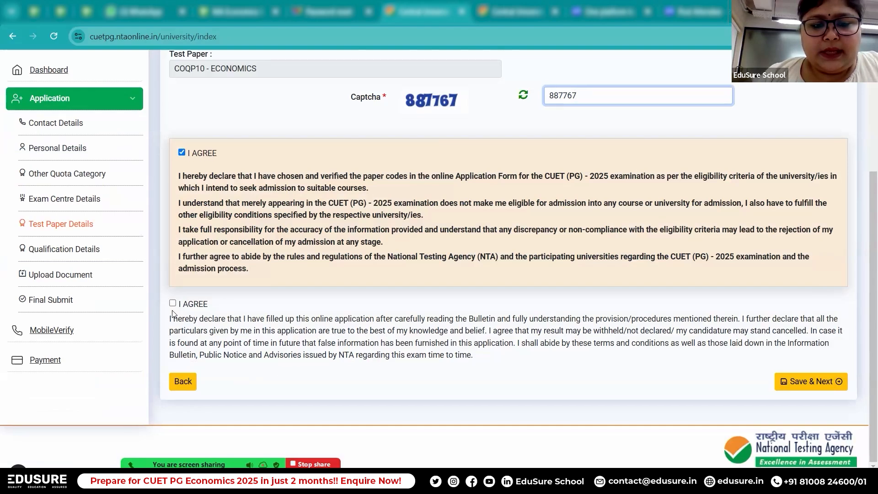
click(173, 303)
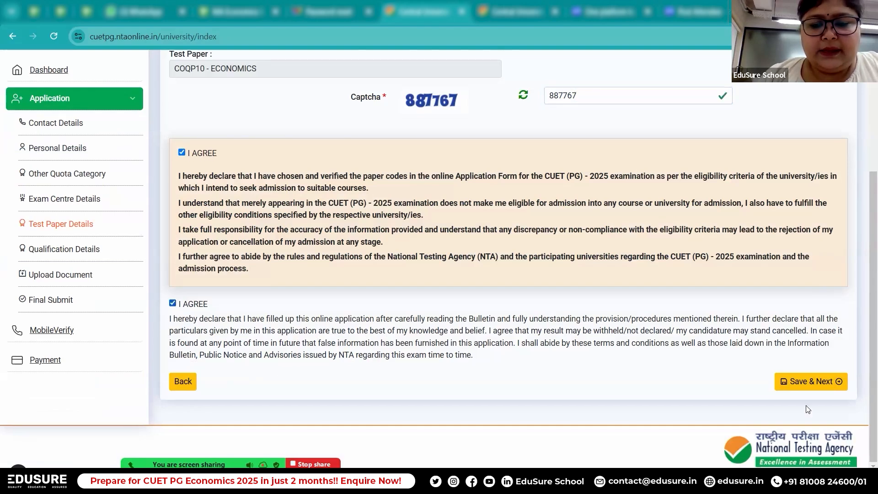
click(804, 379)
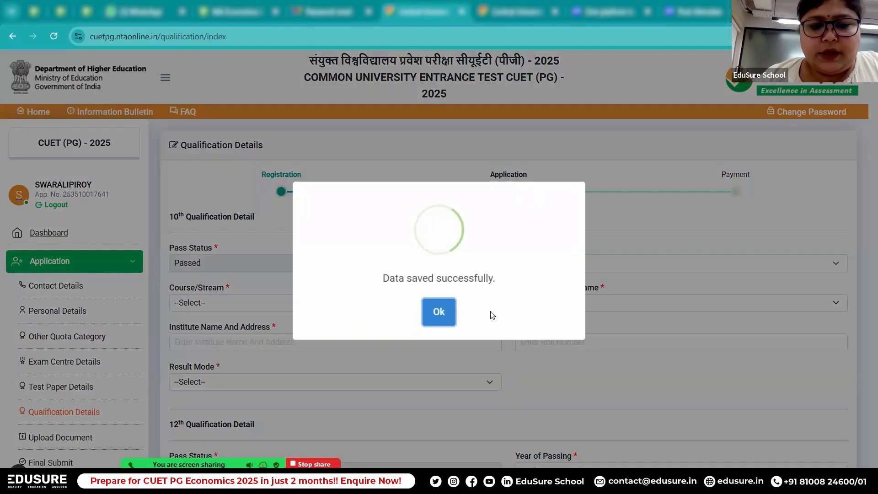
Set the 10th course to 10TH OR EQUIVALENT with institute 'Cossipore English'
click(443, 312)
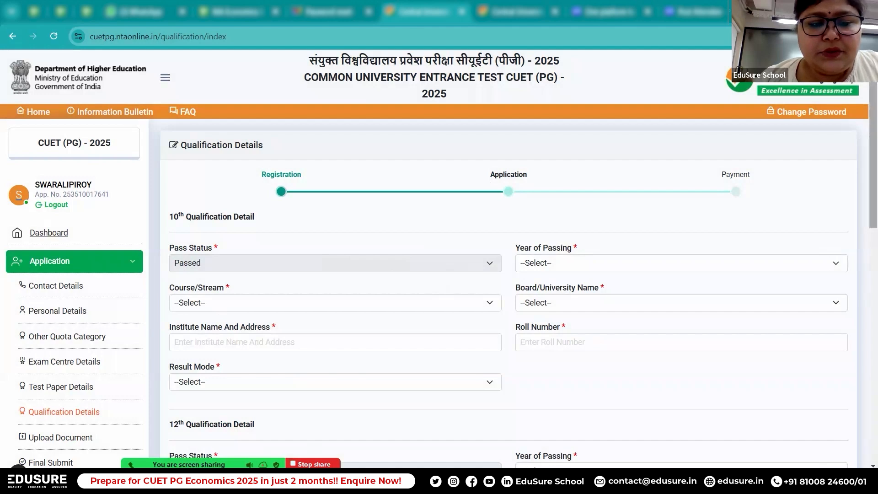
click(208, 306)
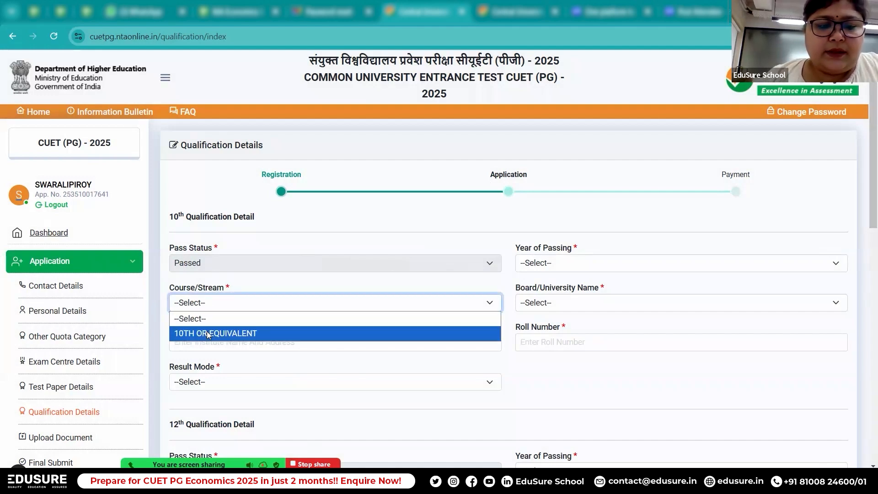
click(207, 332)
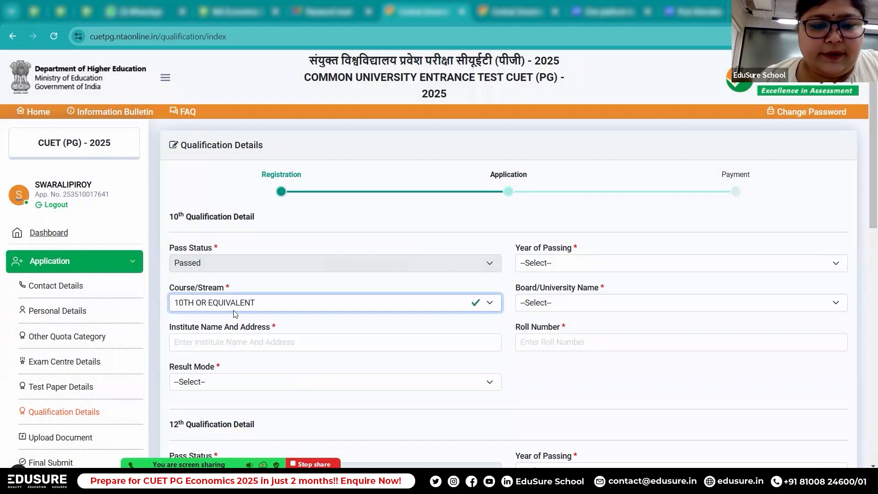
click(205, 341)
text(Calc)
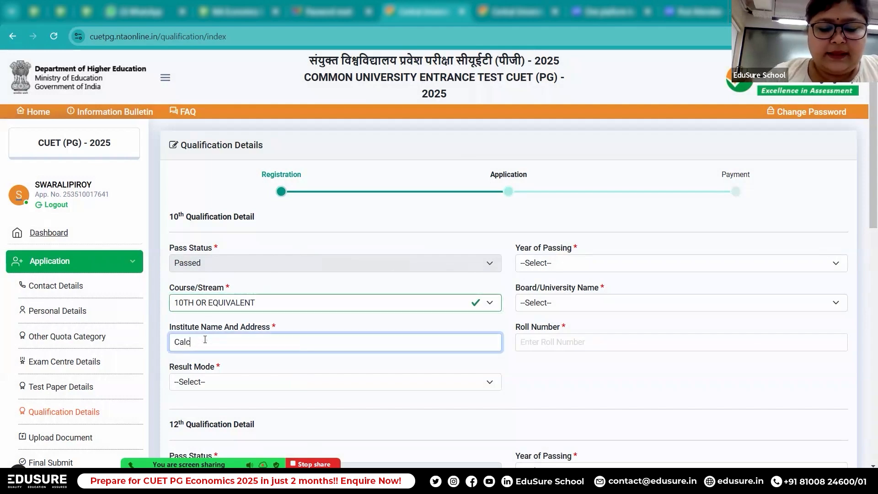
key(BackSpace)
key(BackSpace)
key(BackSpace)
key(BackSpace)
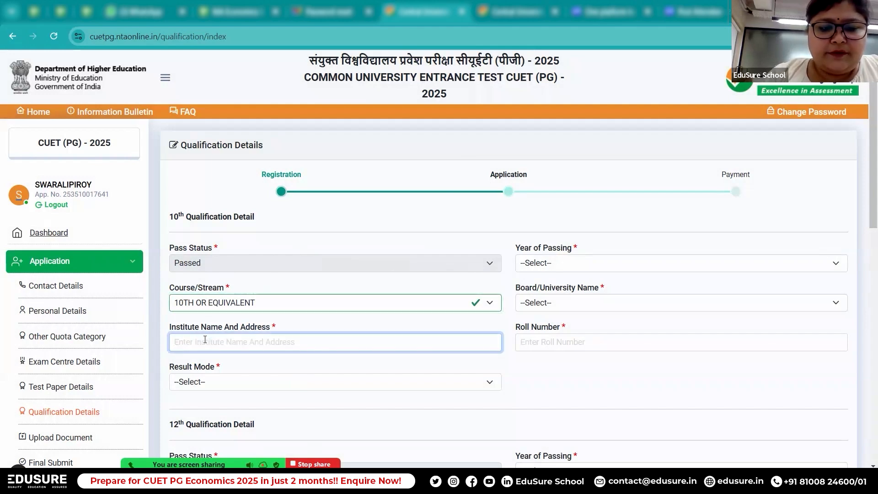
text(Co)
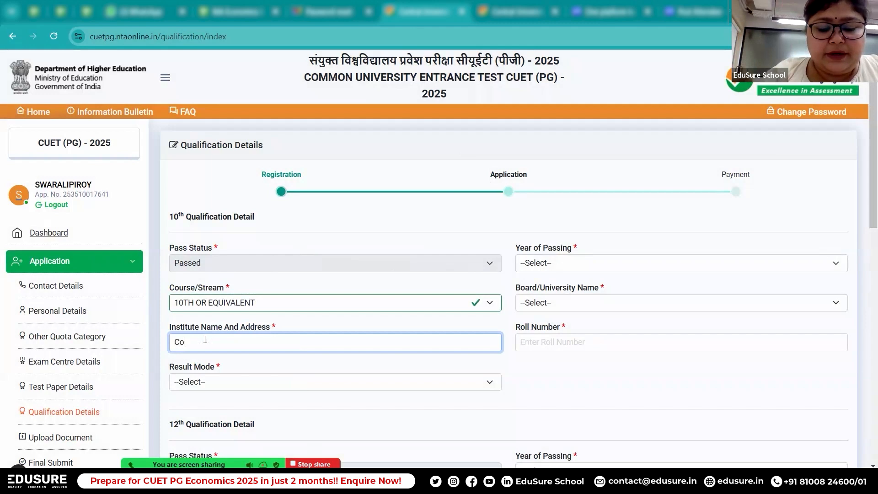
text(ssipore Eng)
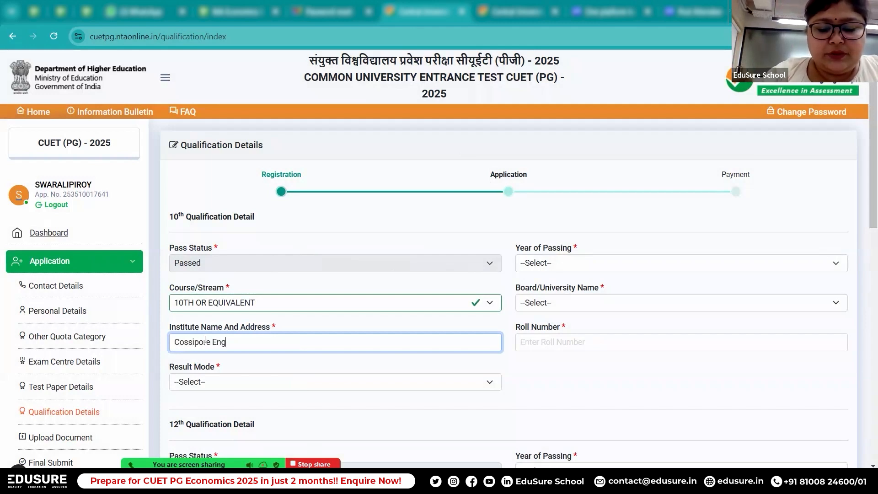
text(lish)
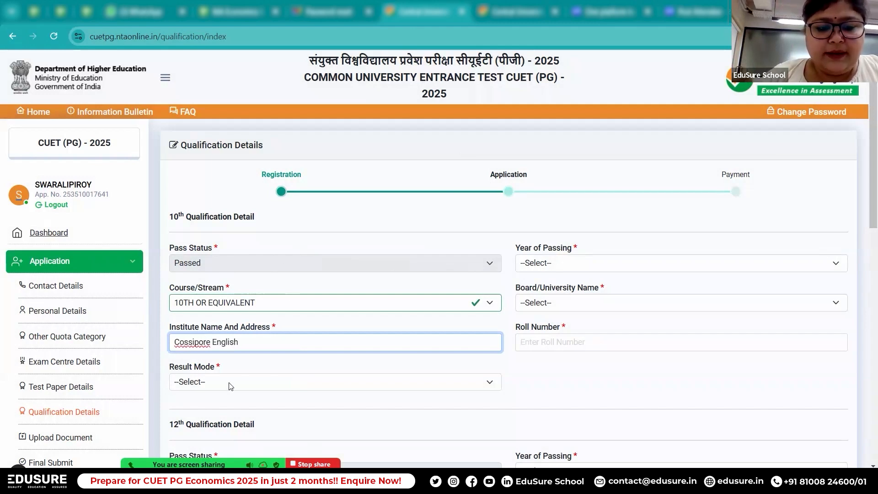
Set result mode CGPA, passing year 2006, West Bengal secondary board, and enter the roll number
click(231, 386)
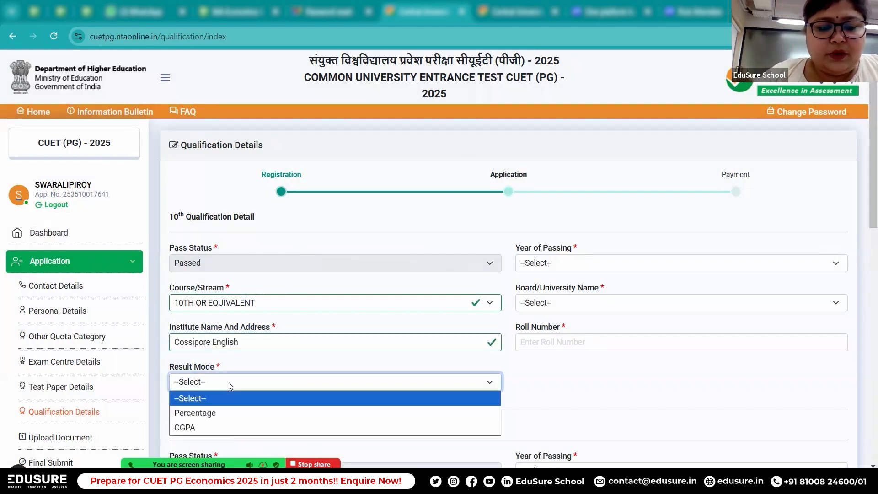
click(202, 427)
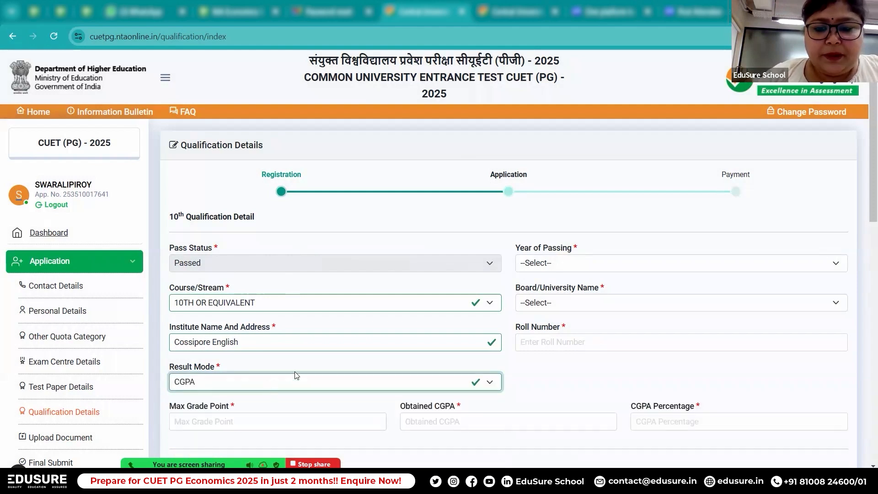
click(572, 264)
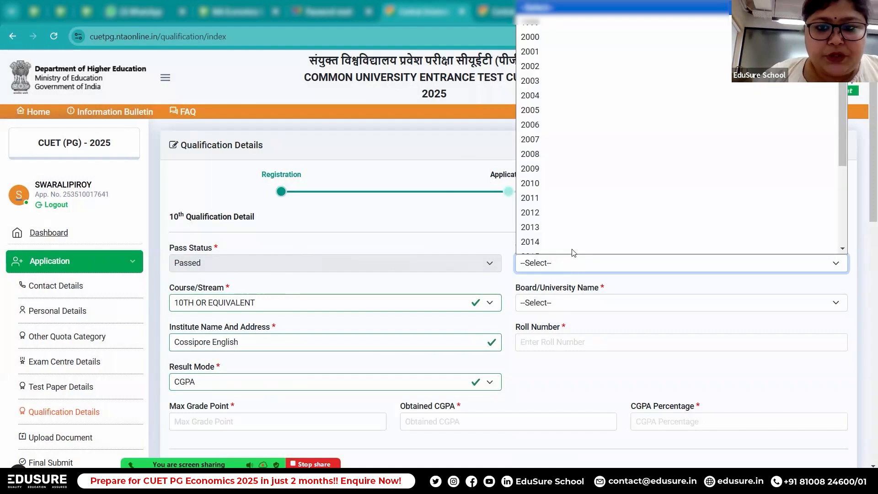
click(561, 119)
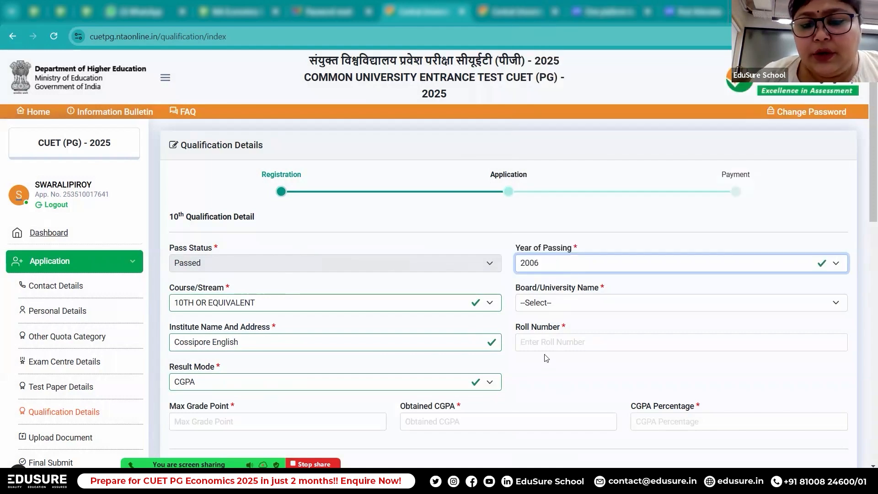
click(559, 308)
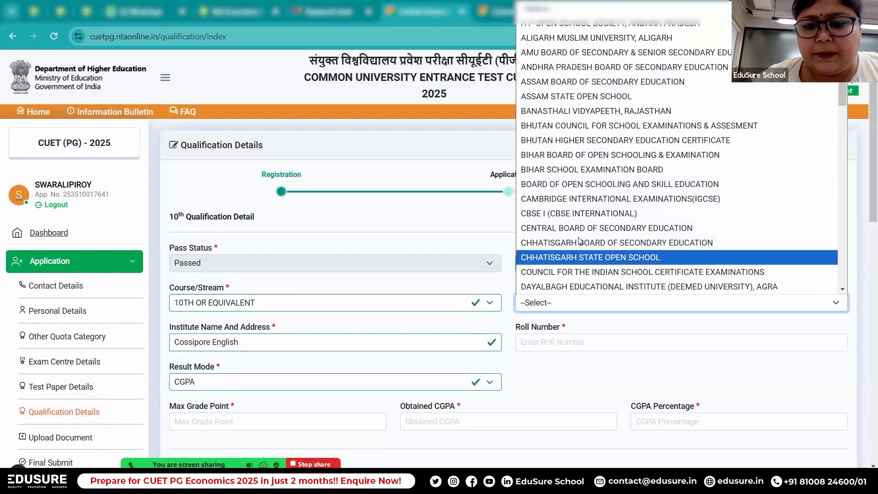
scroll(589, 259, down, 10)
click(590, 259)
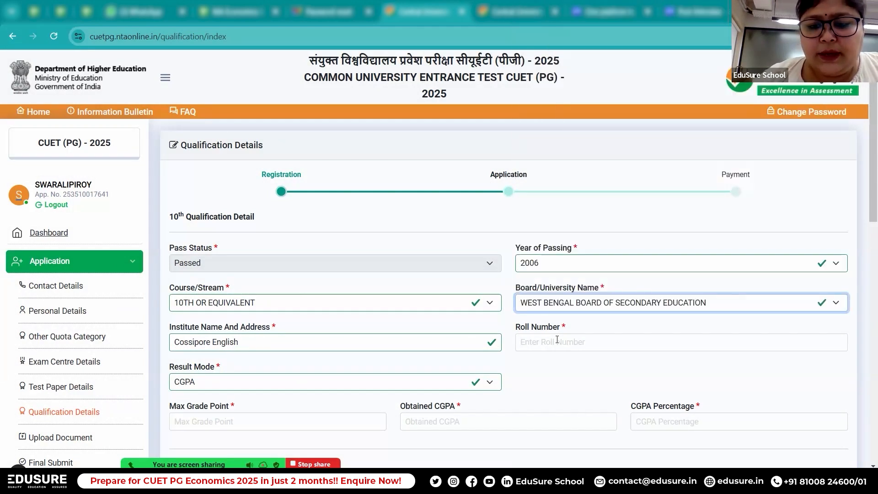
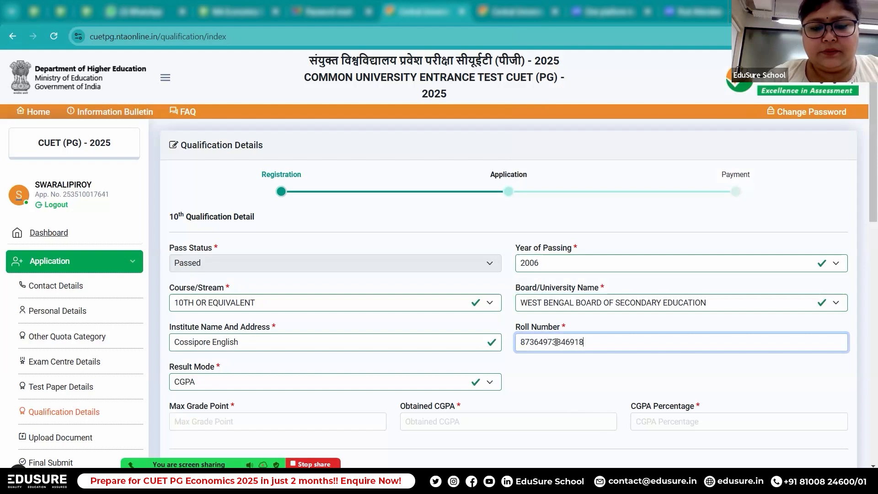
Enter max grade point 8.0, obtained CGPA 7.5 and CGPA percentage 85
click(194, 422)
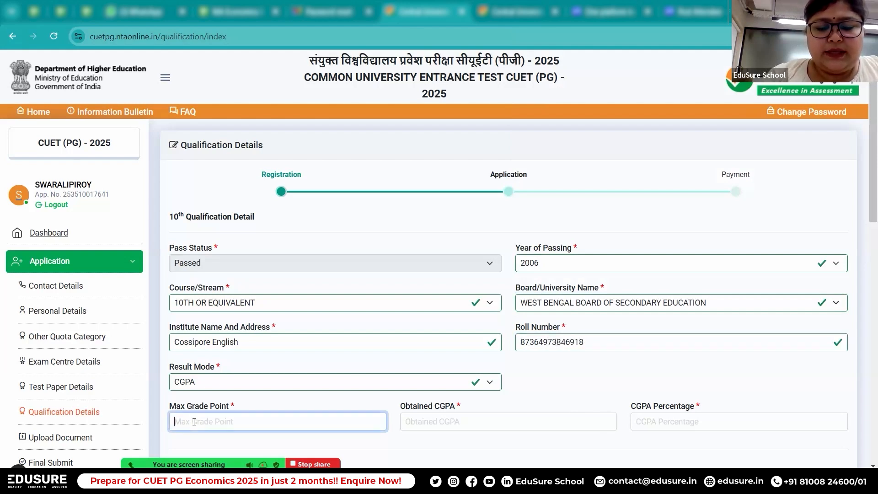
text(8)
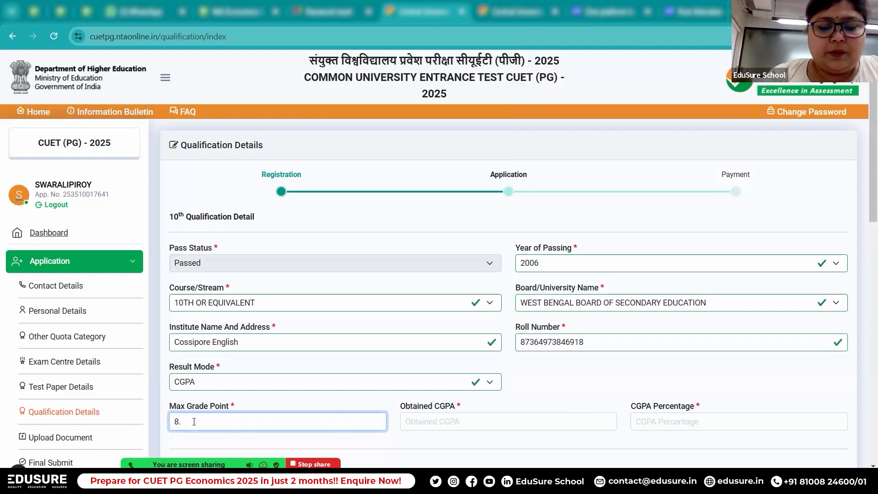
text(.0)
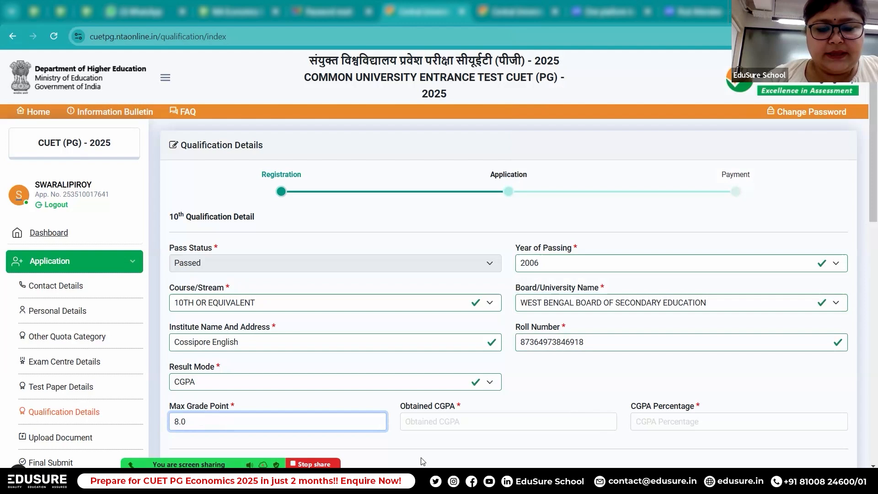
click(429, 421)
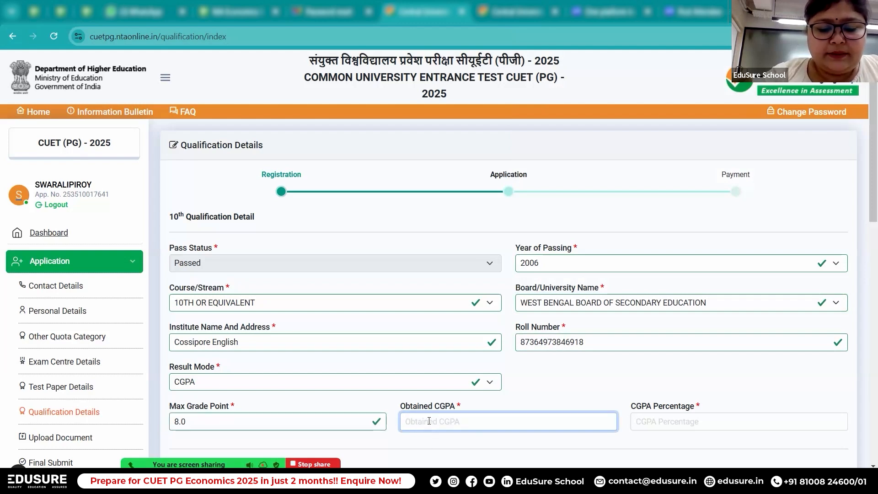
text(7.5)
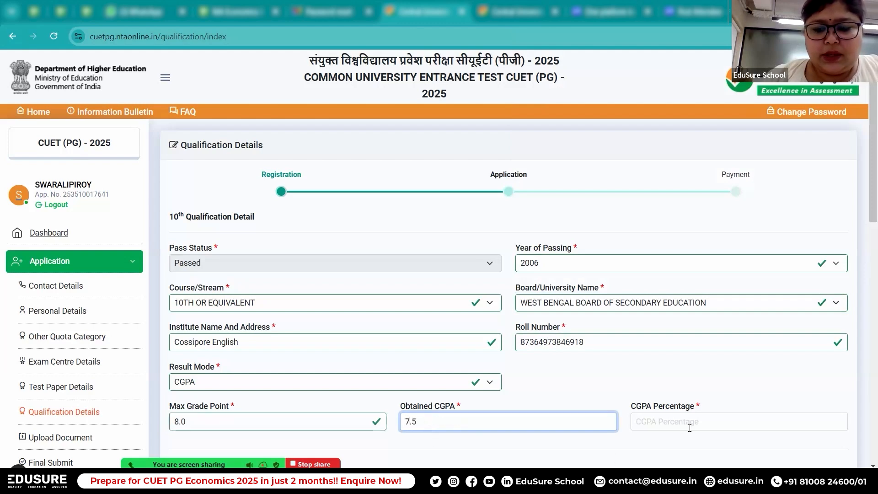
click(693, 421)
text(85)
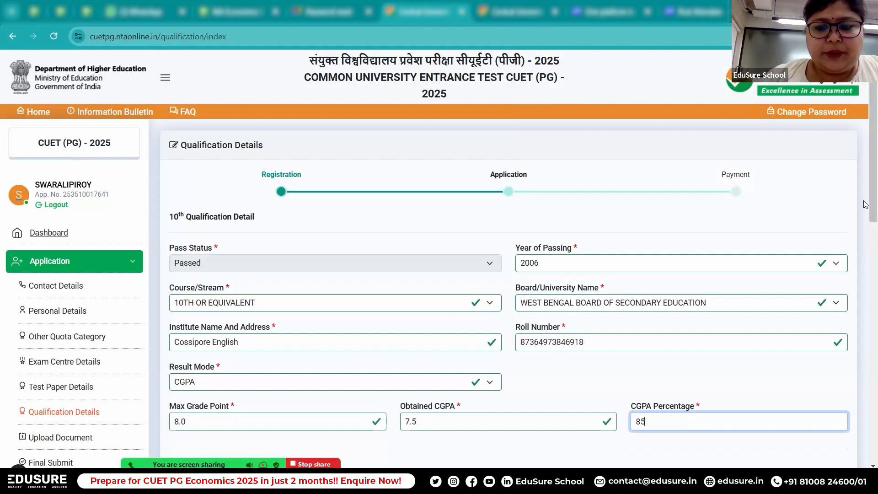
scroll(866, 233, down, 1)
scroll(866, 232, down, 3)
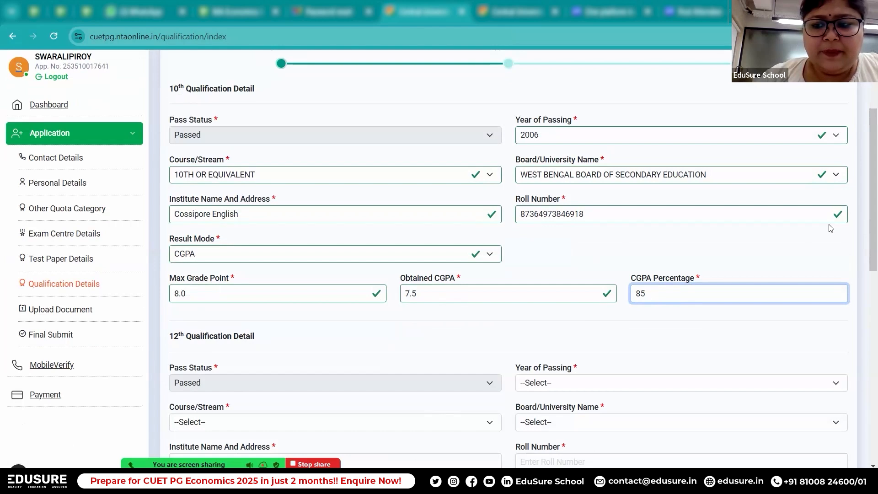
Set the 12th record to 12TH OR EQUIVALENT, cossipore english school, CGPA, 2008, West Bengal Council board
drag(870, 222, 865, 281)
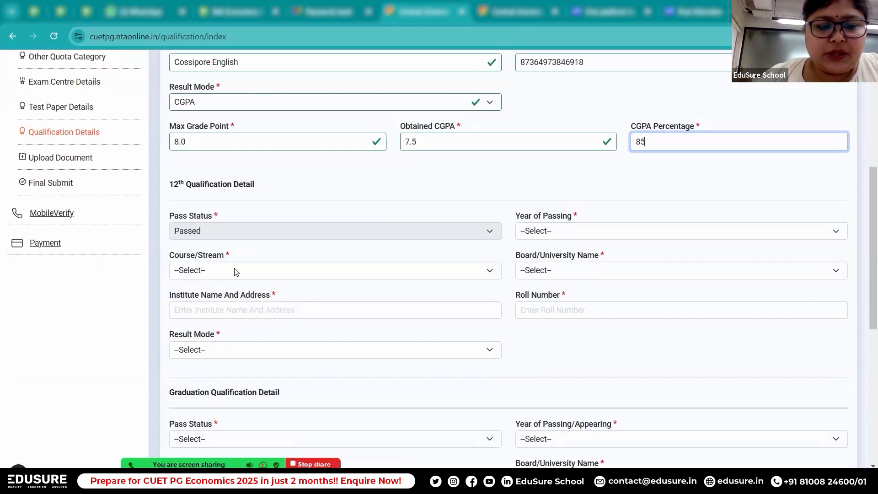
click(235, 272)
click(224, 301)
click(224, 312)
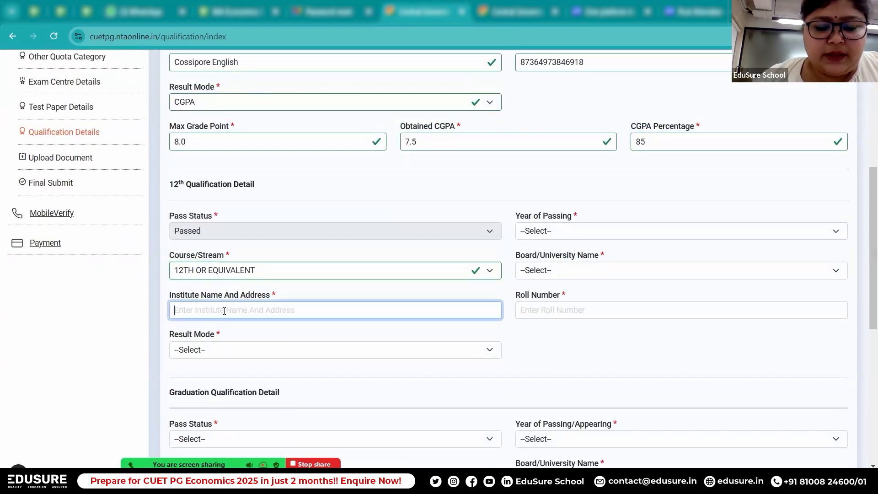
text(cossi)
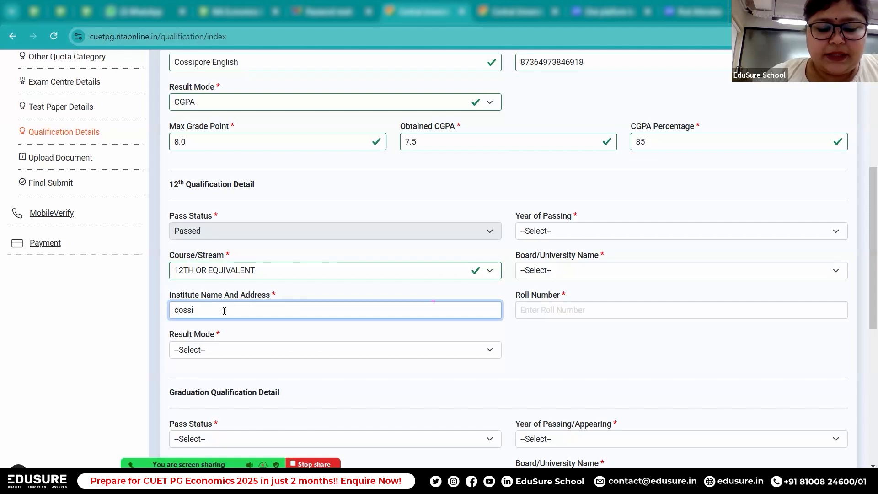
text(pore eng)
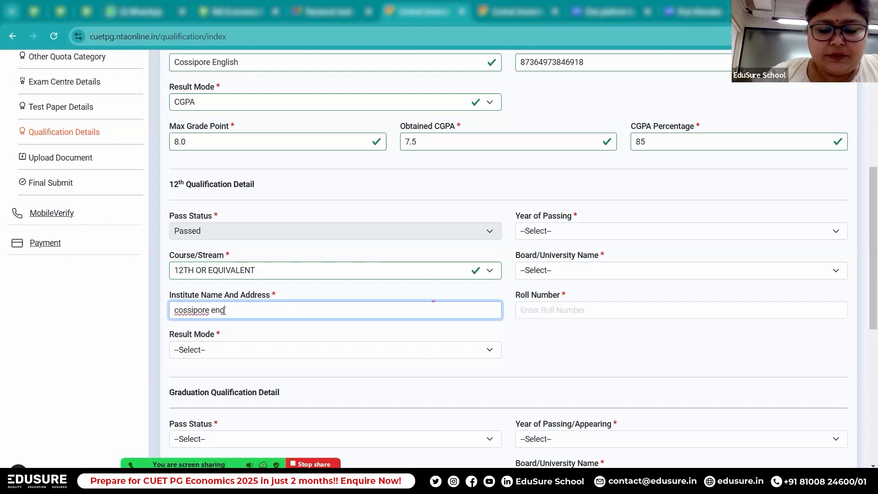
text(lish school)
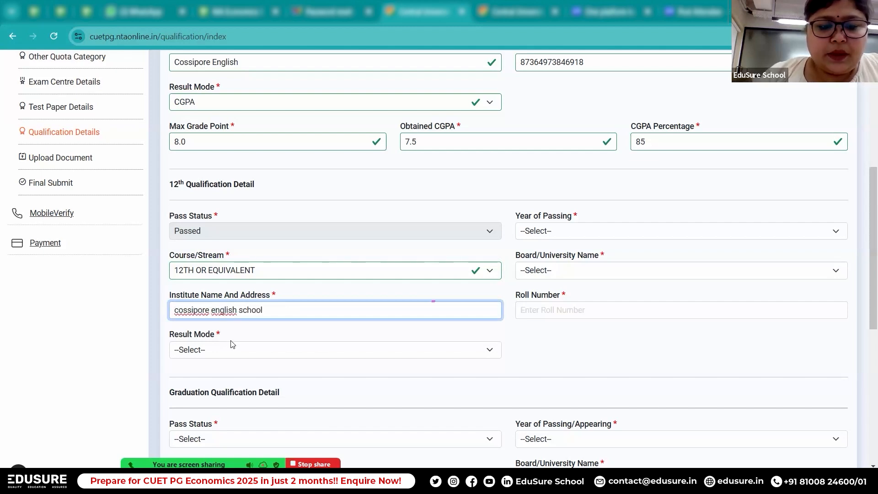
click(201, 350)
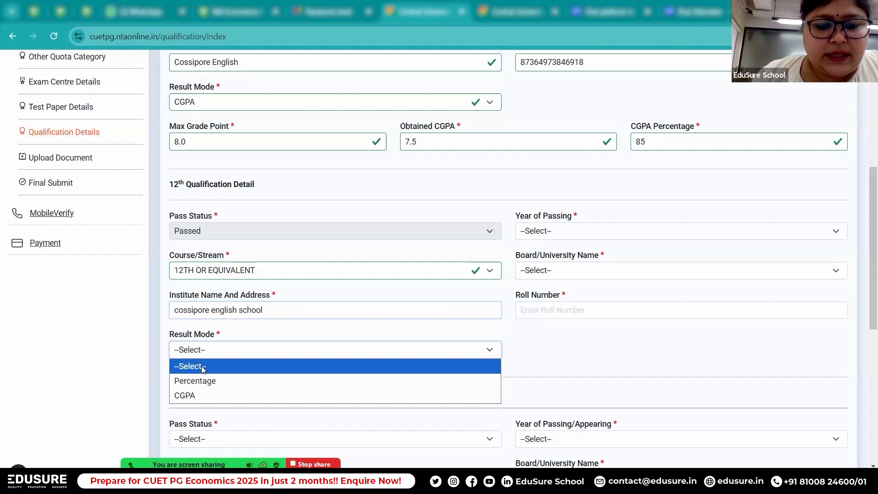
click(197, 393)
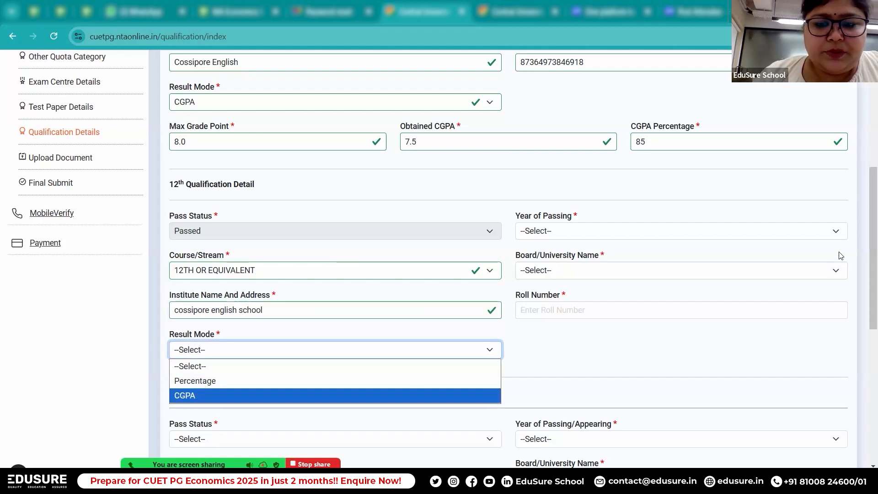
click(628, 234)
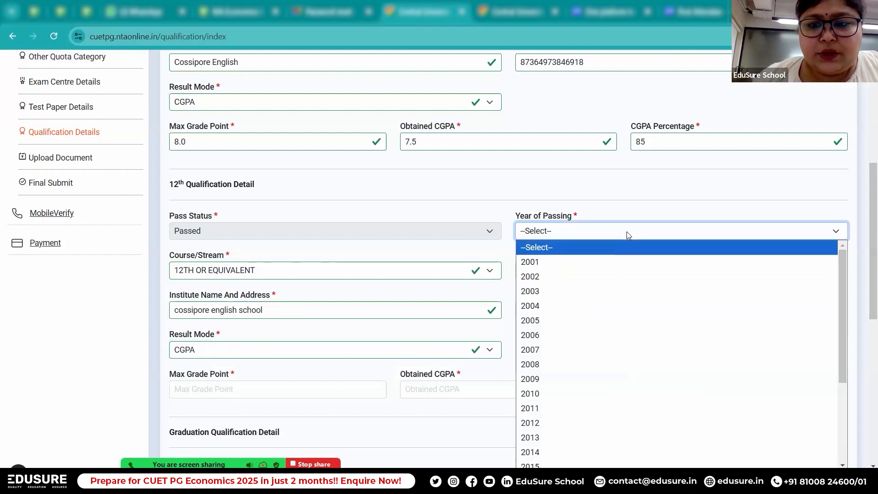
click(544, 335)
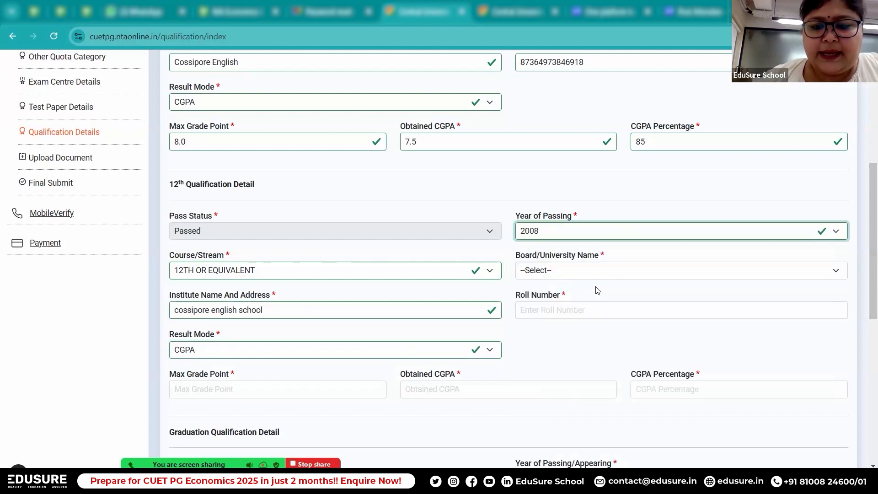
scroll(604, 286, up, 6)
scroll(623, 273, down, 5)
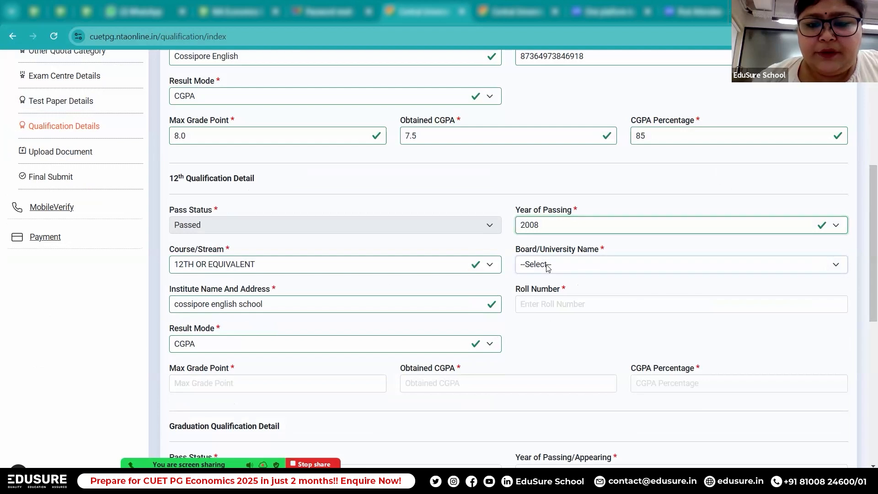
click(572, 264)
scroll(576, 232, down, 10)
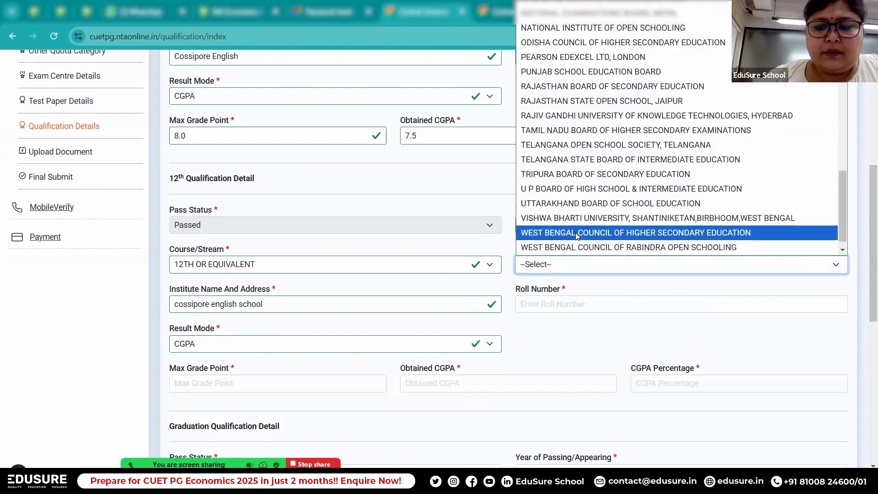
click(575, 233)
Enter the 12th roll number, max CGPA 8.2, obtained 7.7, and 85 percent
click(545, 304)
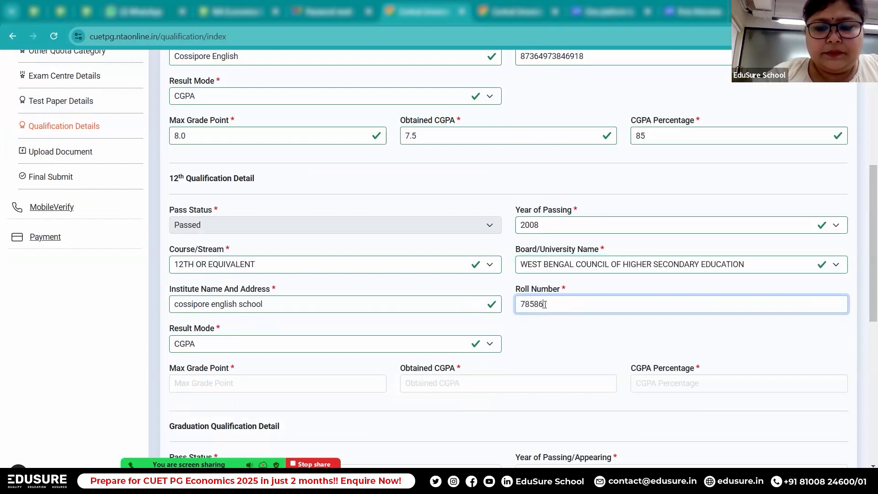
click(218, 383)
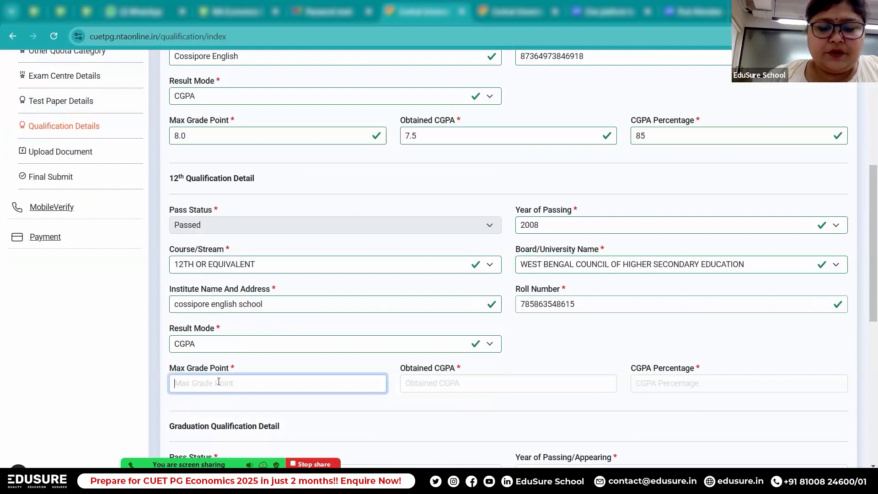
text(8)
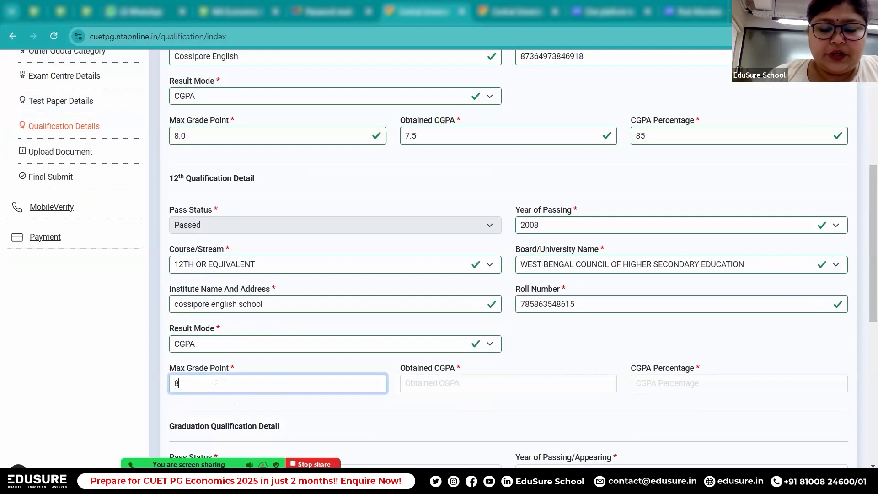
text(.2)
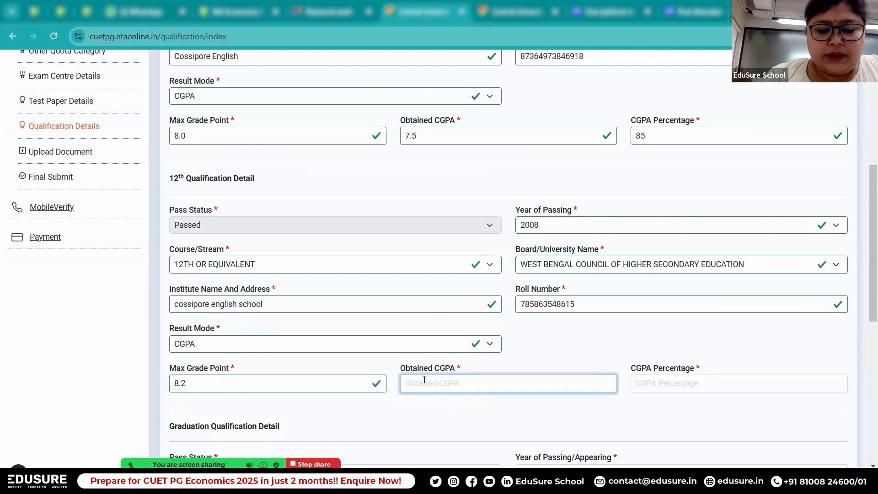
text(7.)
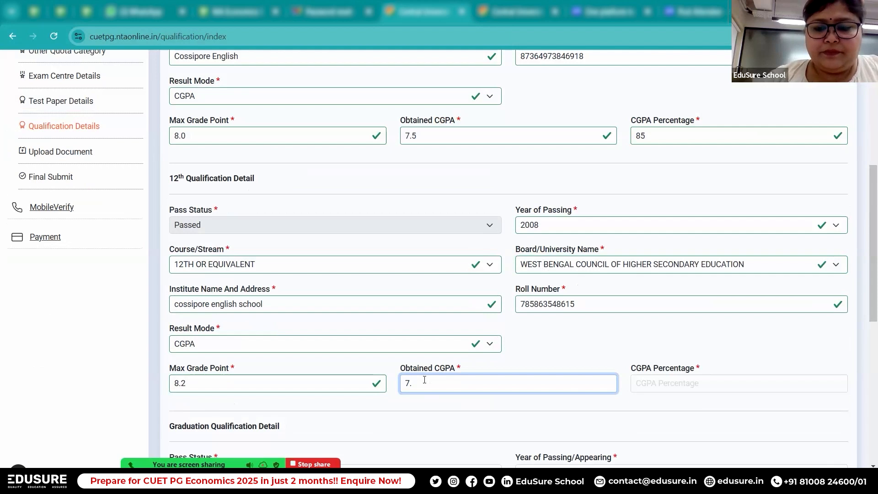
text(7)
click(694, 388)
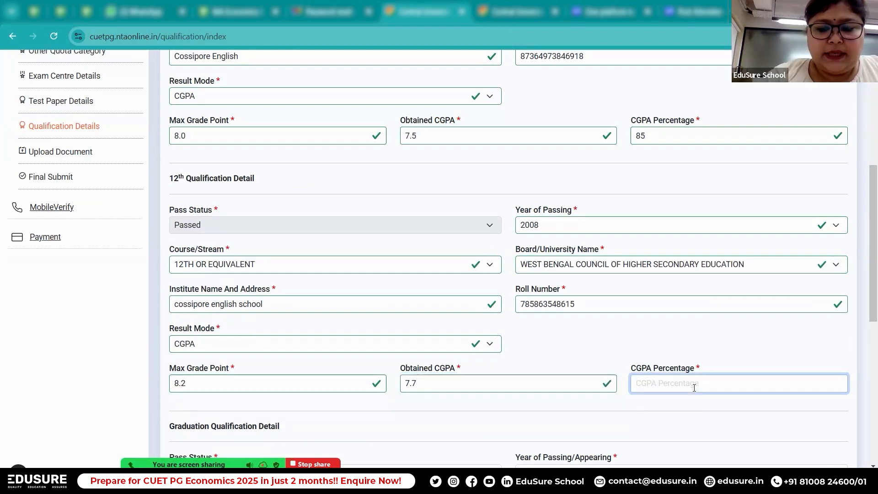
text(85)
scroll(210, 238, down, 6)
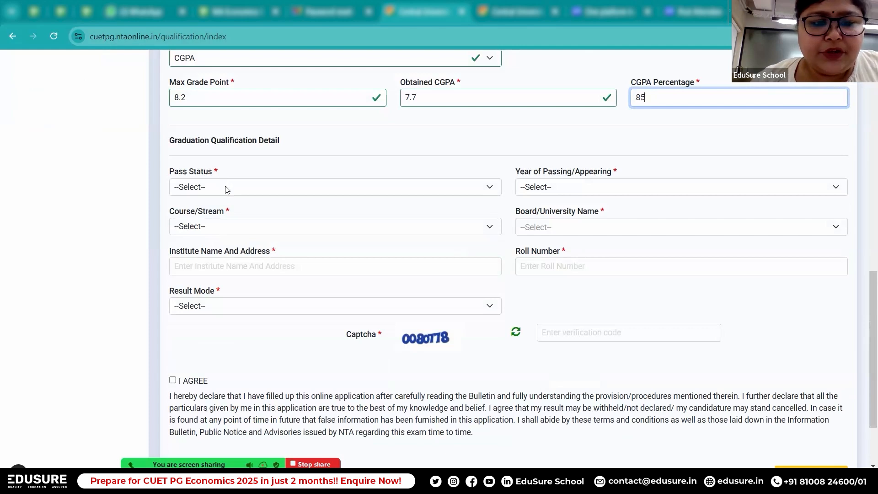
Mark graduation as Passed, choose B.sc, and enter Calcutta University as the institute
click(225, 189)
click(211, 218)
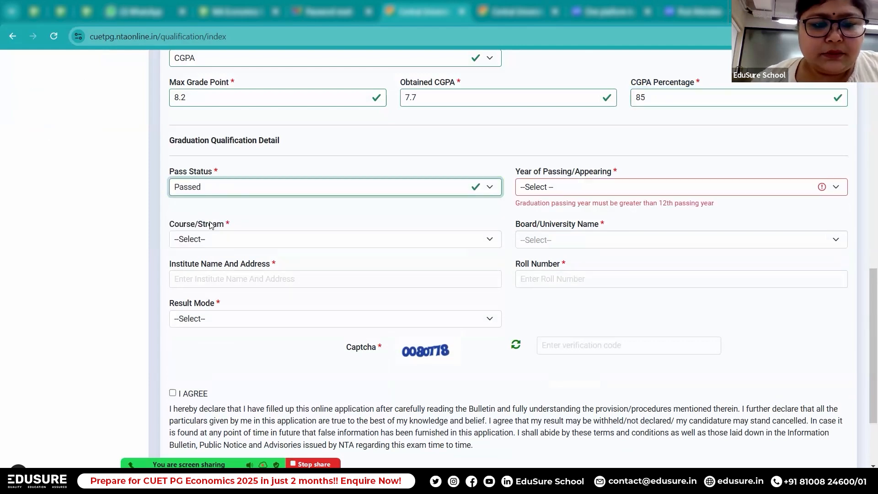
click(214, 193)
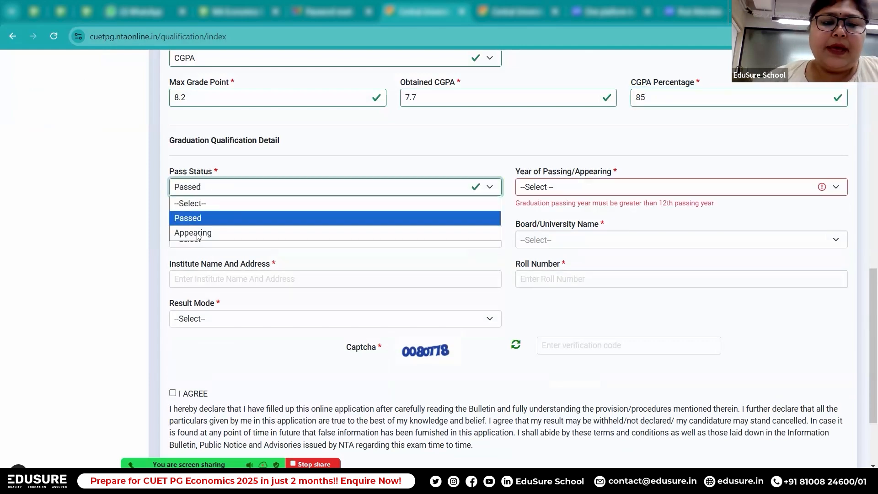
key(Escape)
click(226, 239)
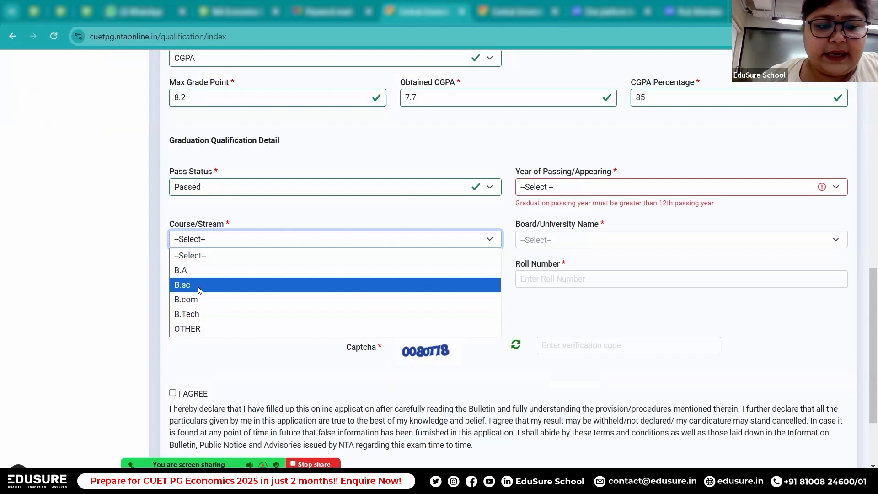
click(200, 288)
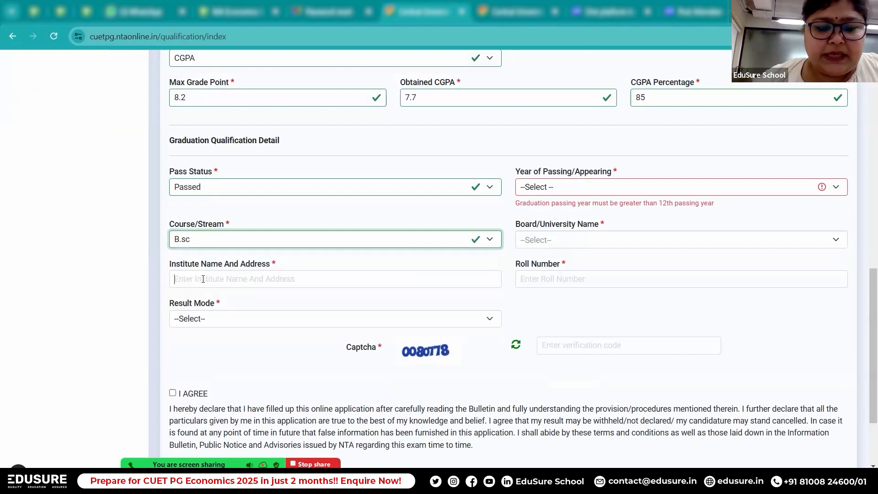
click(203, 280)
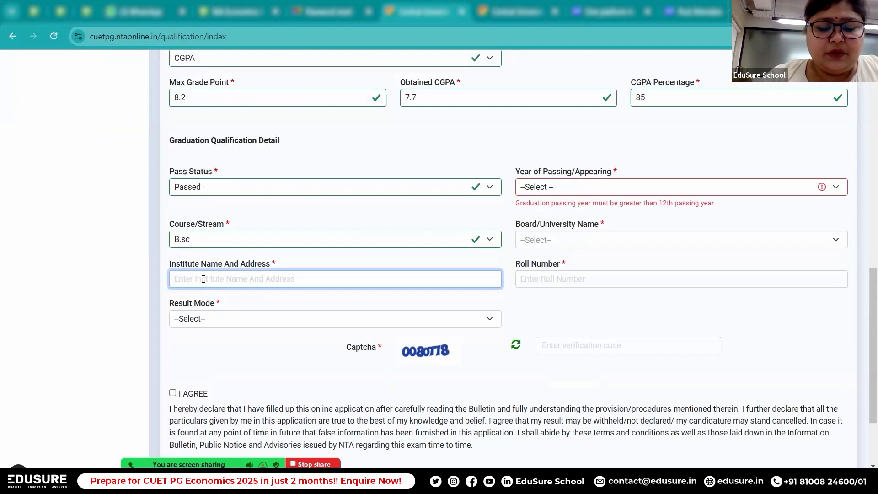
text(Calcutta Un)
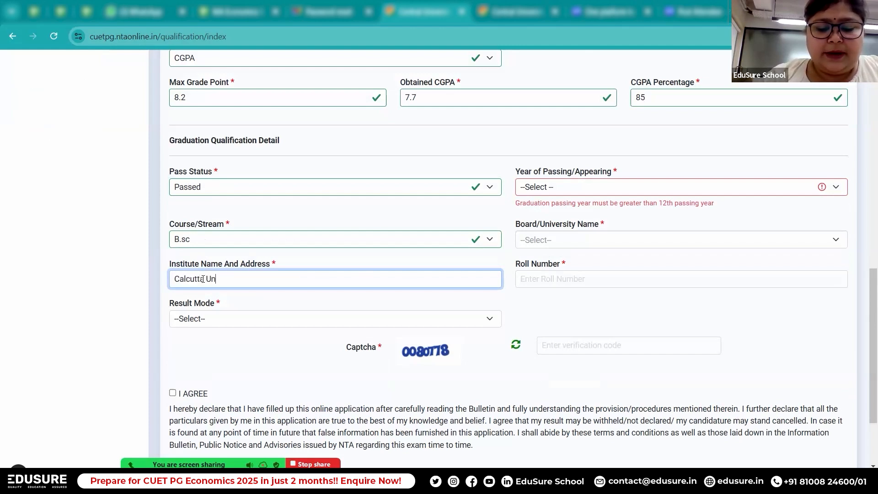
text(iversity)
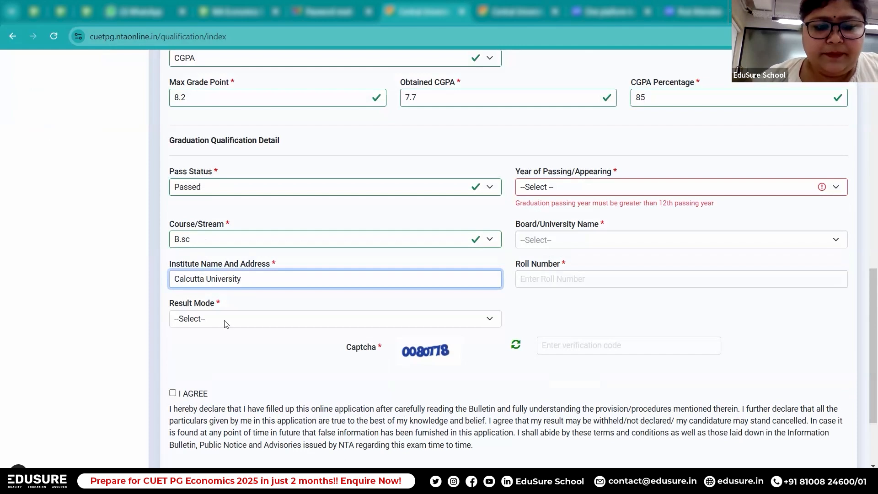
Set graduation result mode to Percentage, year 2012, Amity University Kolkata, and enter the roll number
click(225, 323)
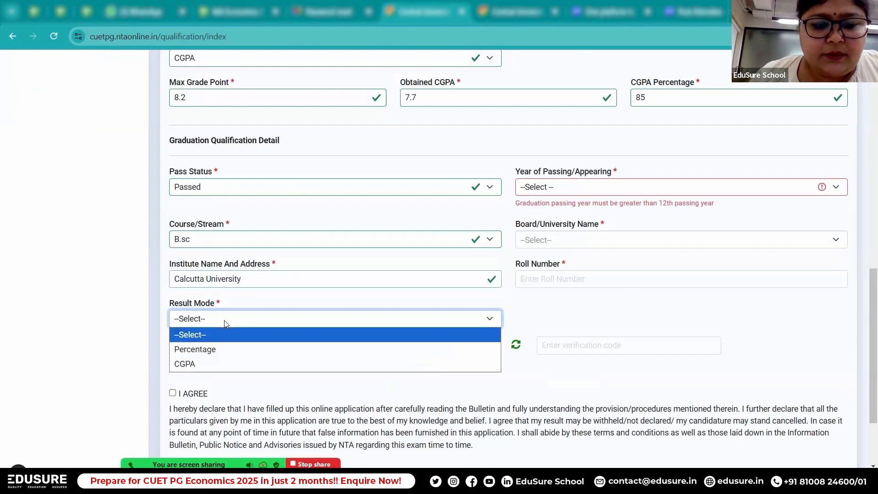
click(221, 351)
click(627, 192)
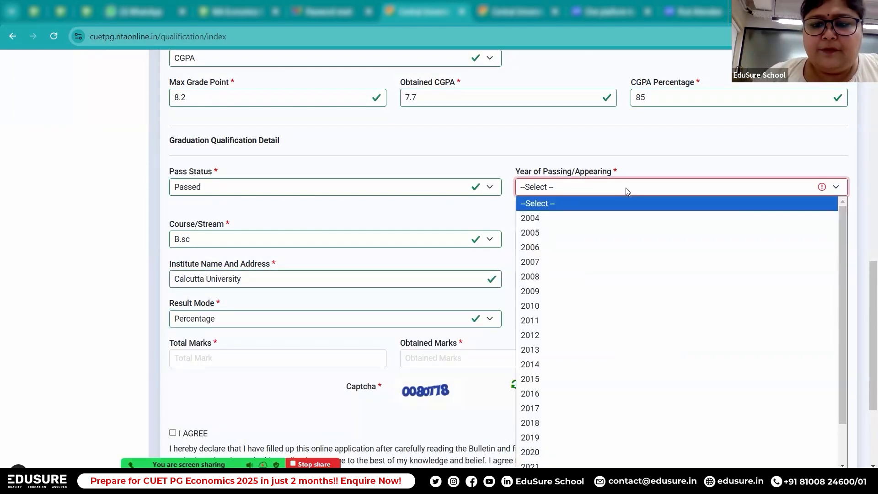
click(549, 337)
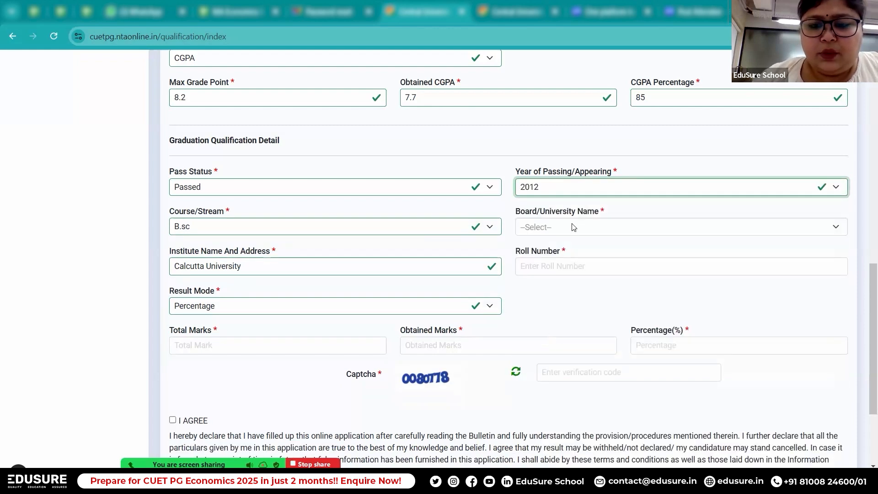
click(561, 233)
scroll(597, 306, down, 5)
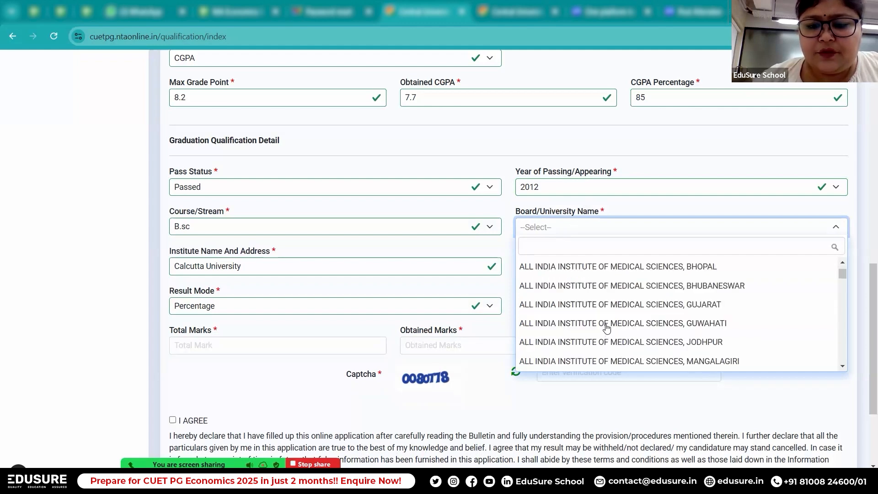
scroll(607, 328, down, 3)
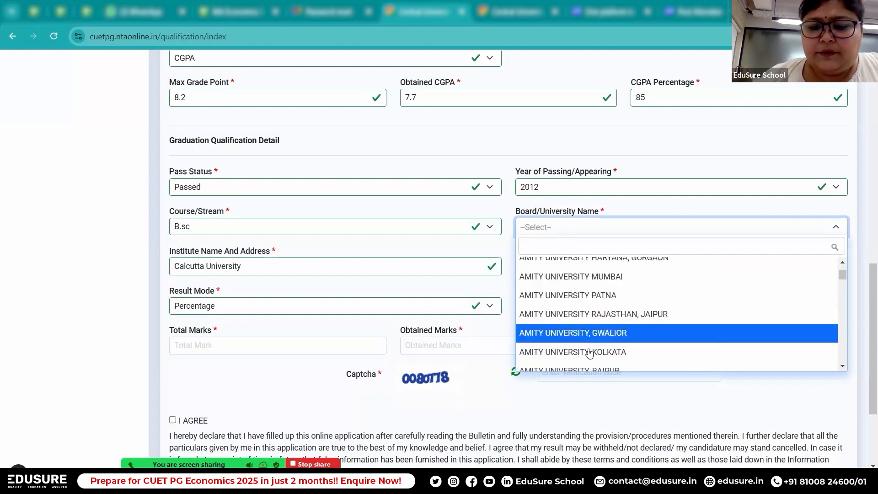
click(563, 352)
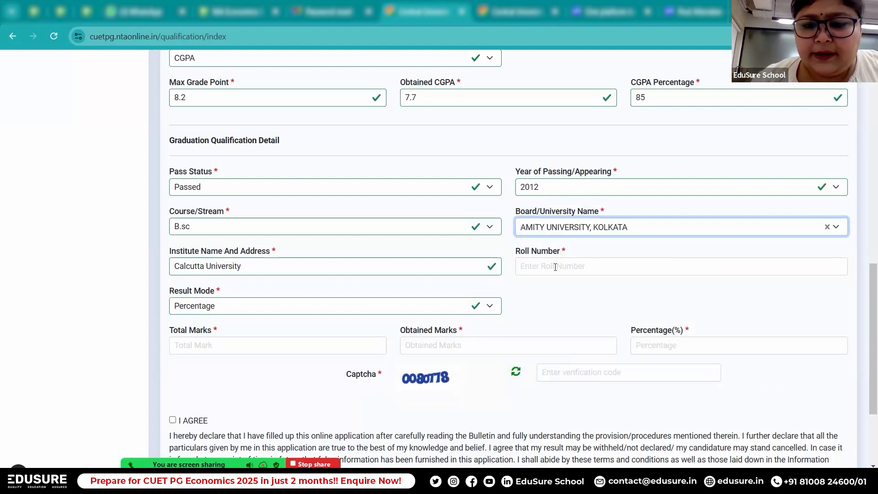
click(556, 266)
text(6534387)
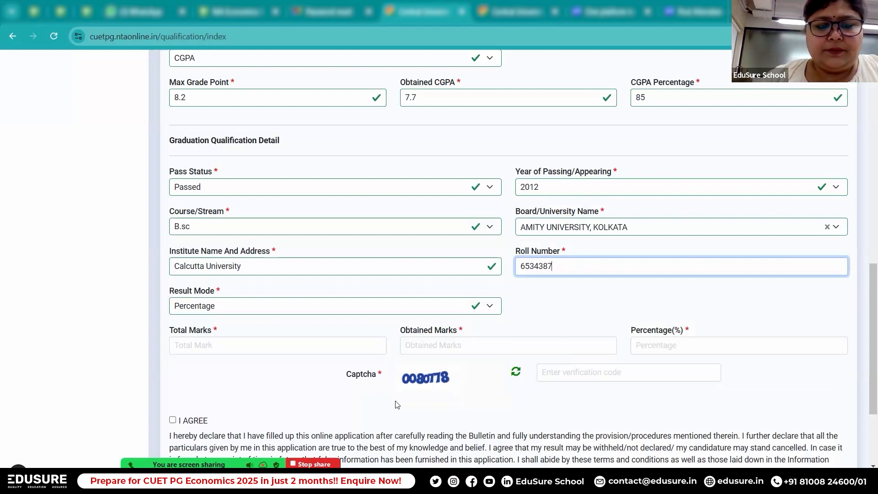
text(785)
Enter 80 of 100 marks and the captcha, accept the declaration, and save qualifications
click(224, 345)
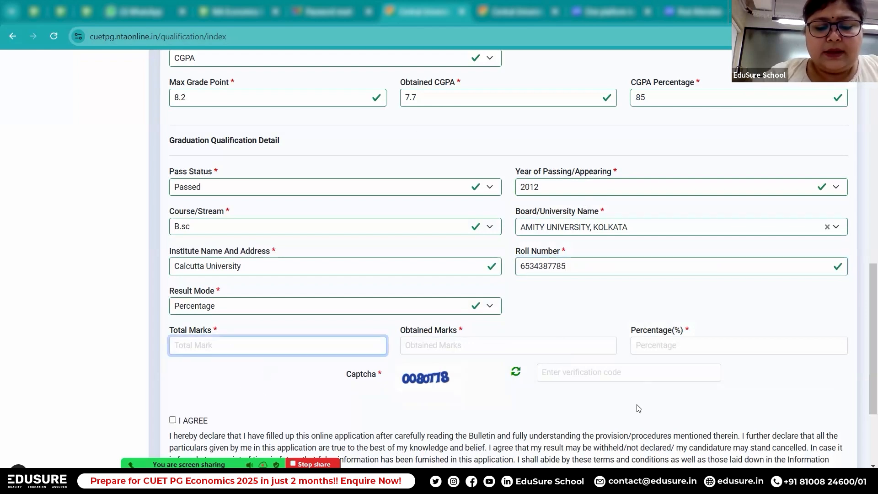
text(100)
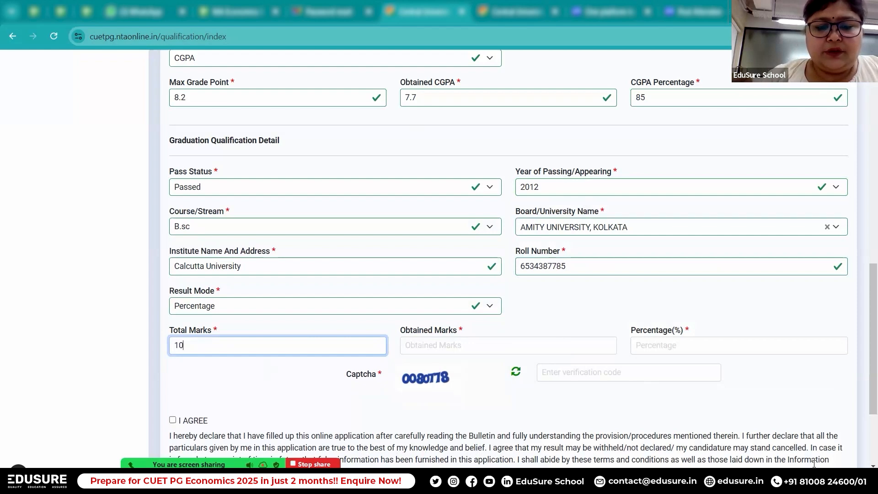
click(458, 346)
text(80)
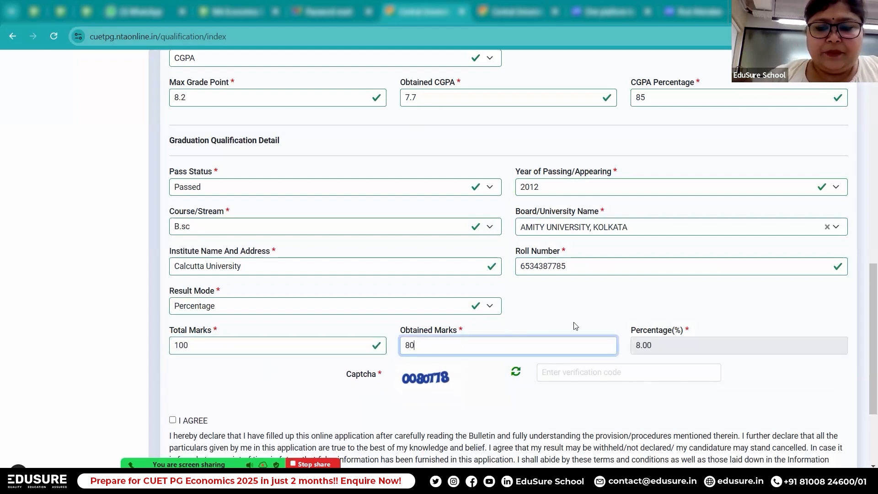
click(576, 378)
text(0080778)
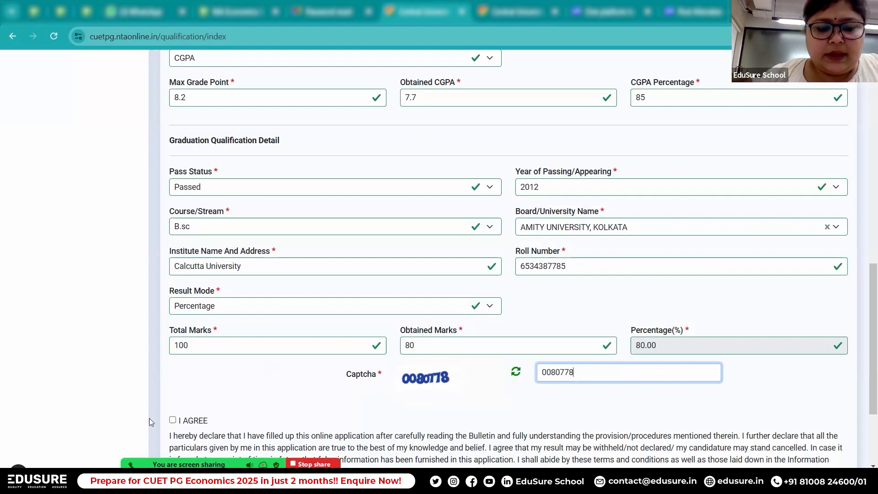
scroll(172, 289, down, 3)
click(172, 290)
click(801, 382)
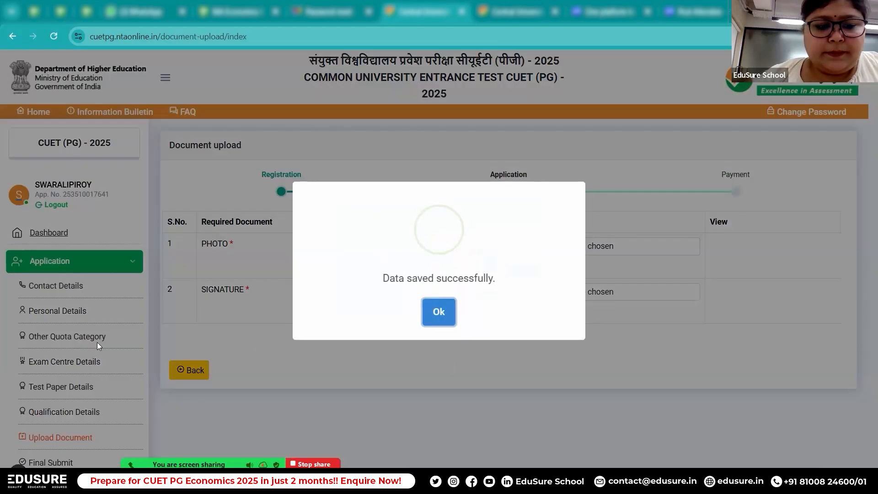
Upload the sr photo image as the candidate photo
click(439, 311)
scroll(291, 299, down, 3)
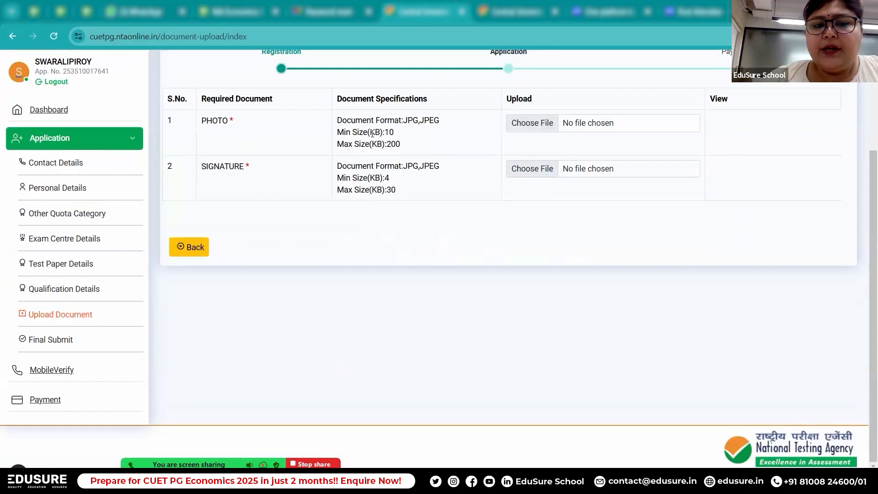
scroll(464, 278, up, 3)
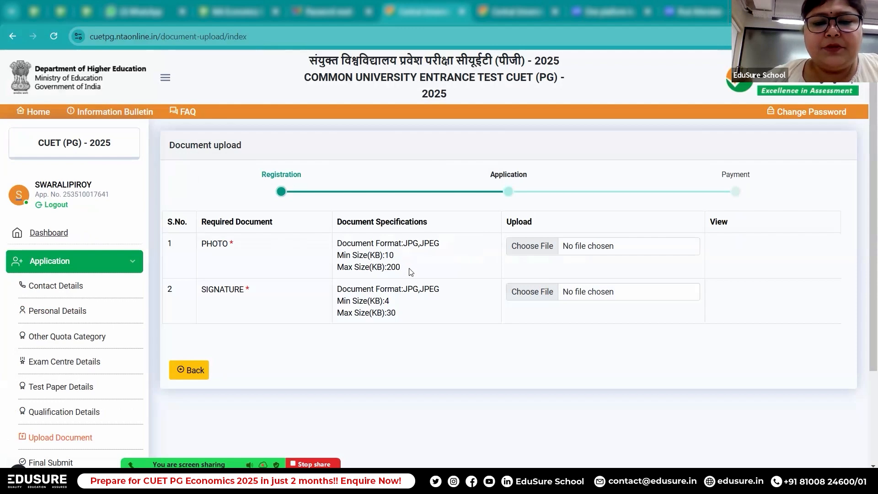
click(533, 247)
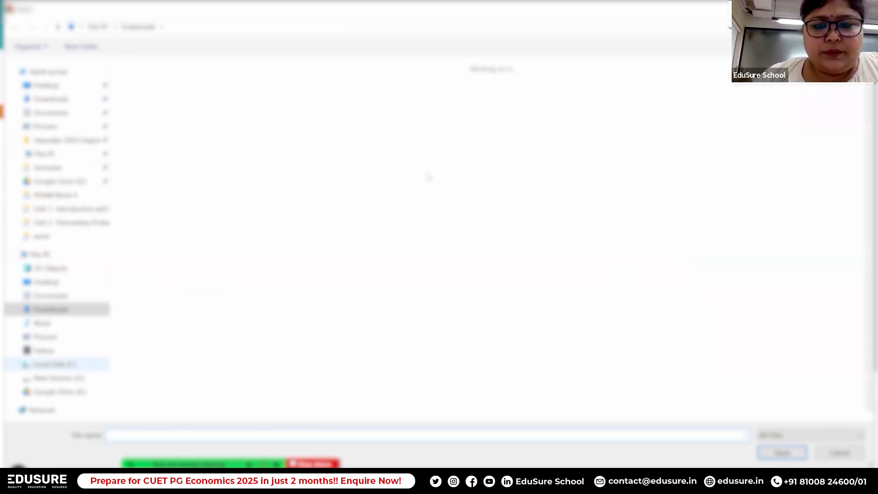
click(490, 137)
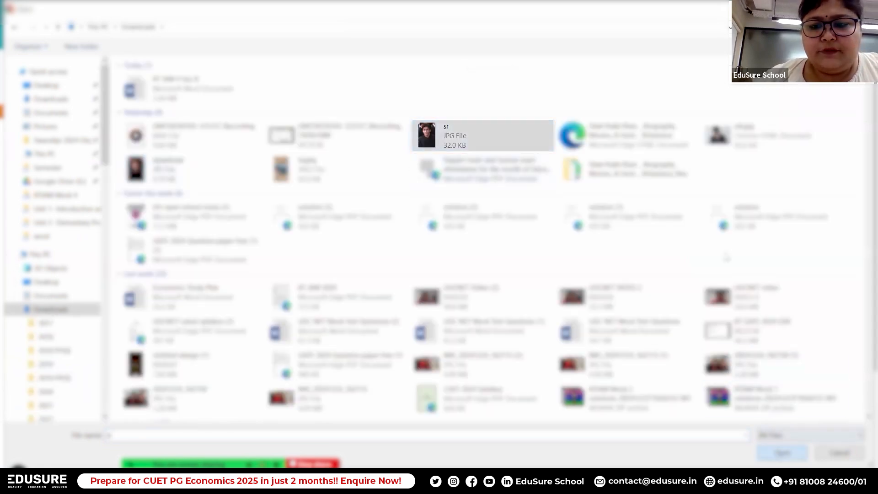
click(782, 452)
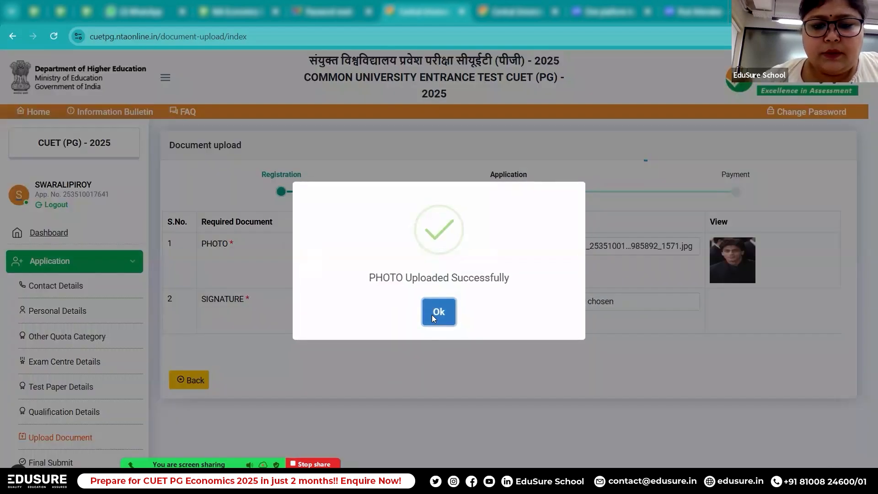
click(434, 314)
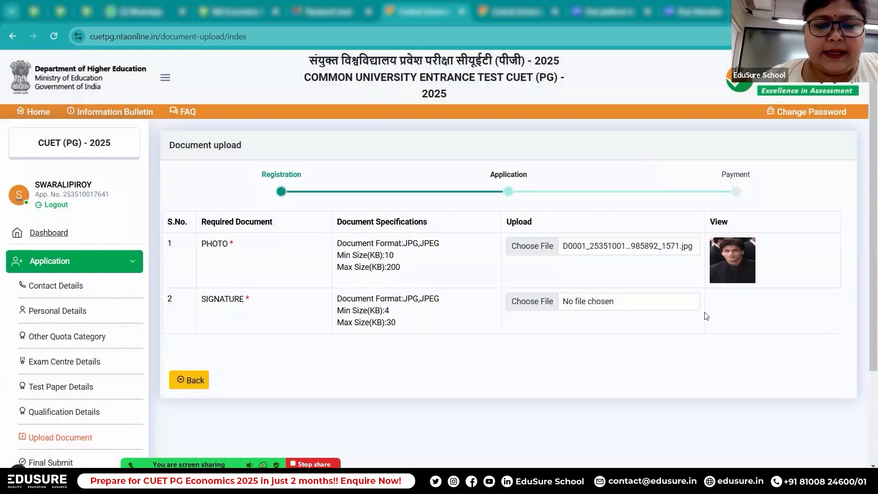
Upload the signature image and save the documents
click(532, 301)
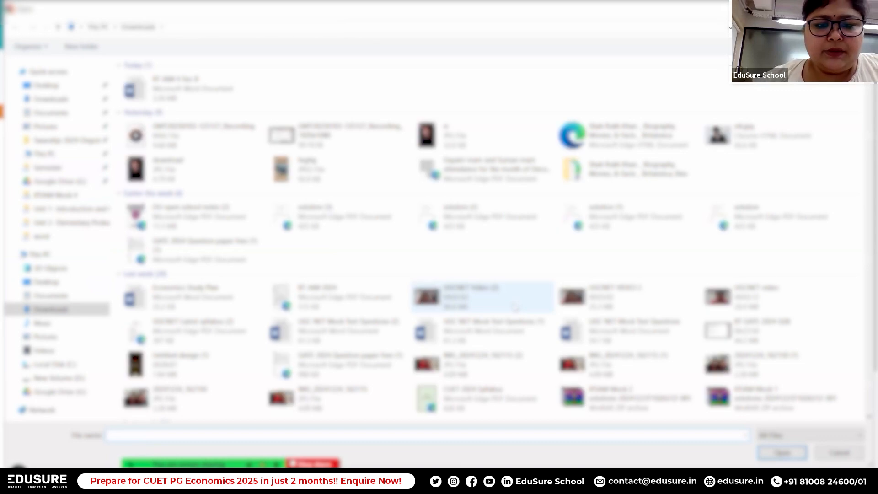
click(151, 240)
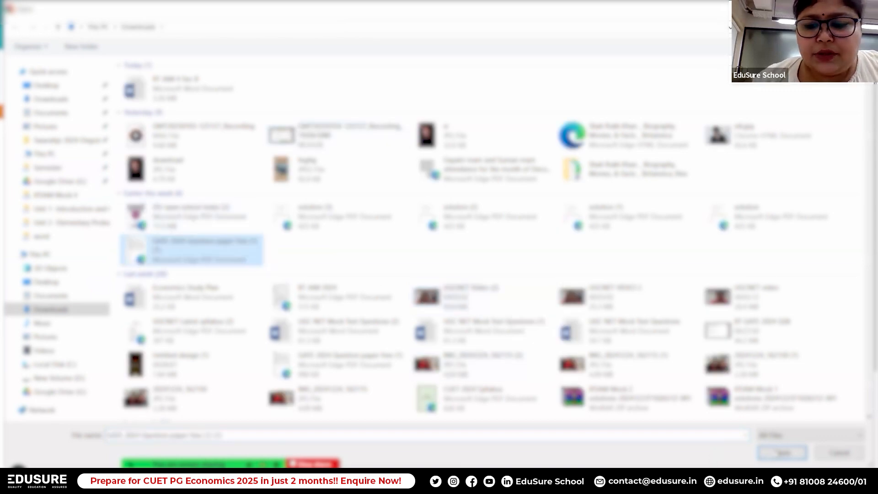
click(775, 454)
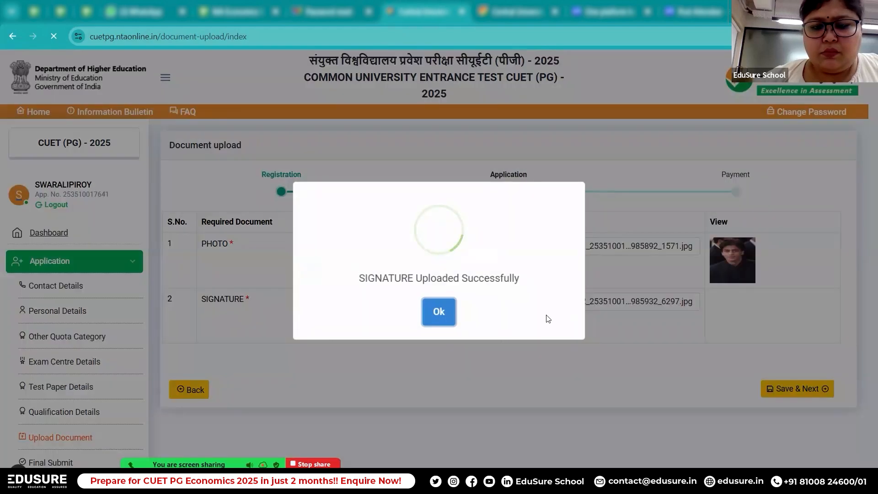
click(440, 313)
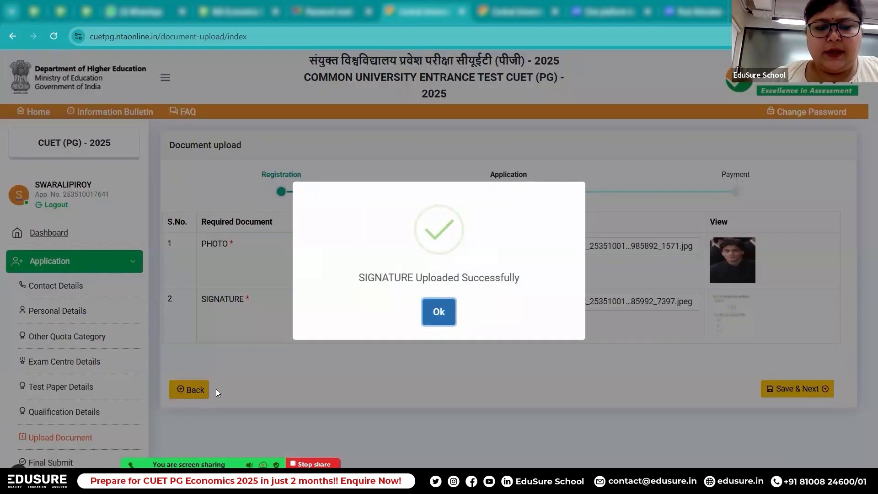
click(217, 392)
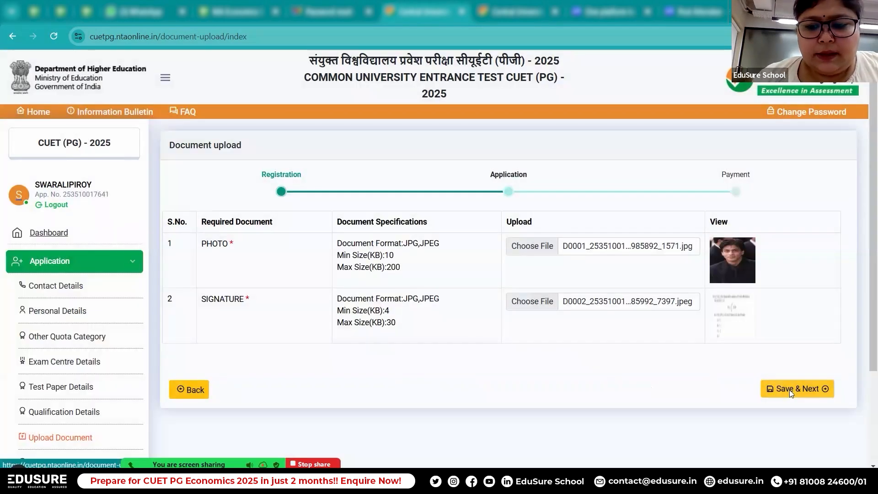
click(790, 390)
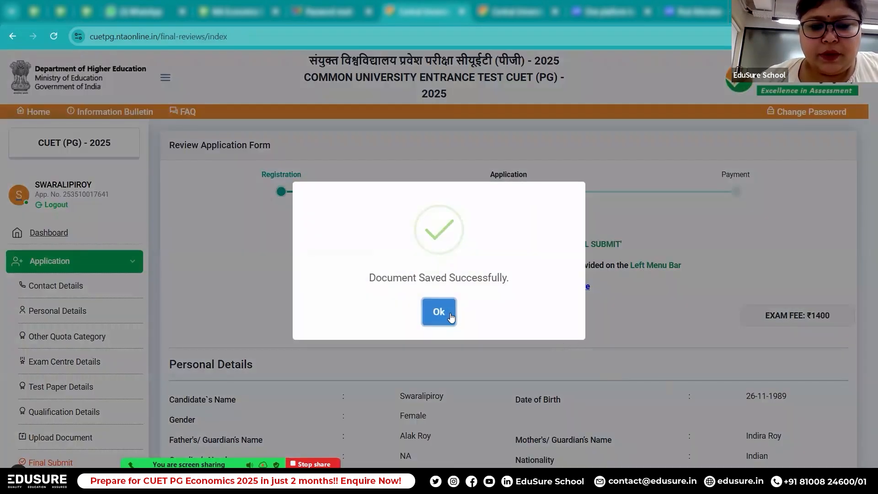
Review the application form and follow the 'Click Here' link to verify the mobile number
click(438, 312)
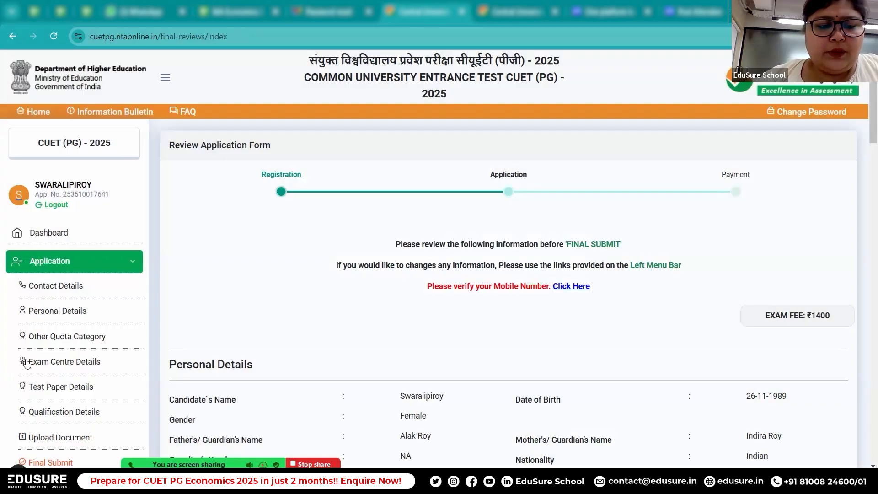
scroll(46, 357, down, 5)
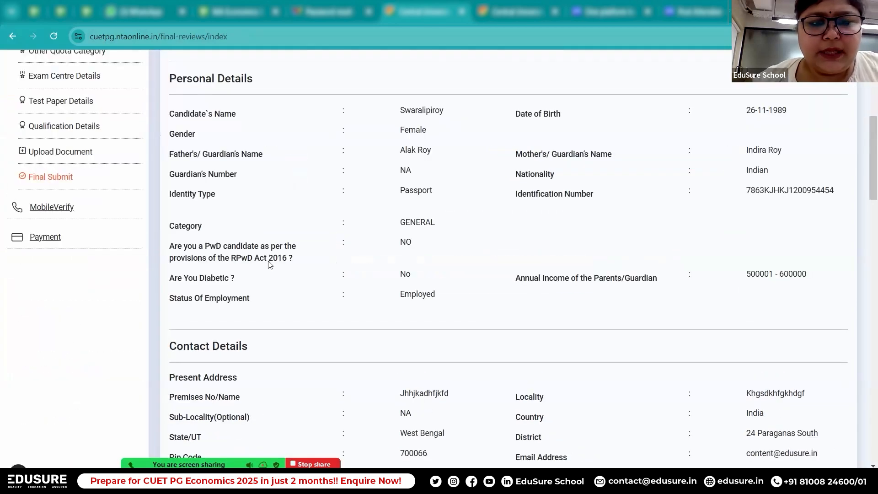
drag(866, 186, 866, 455)
drag(866, 305, 867, 453)
scroll(192, 372, down, 2)
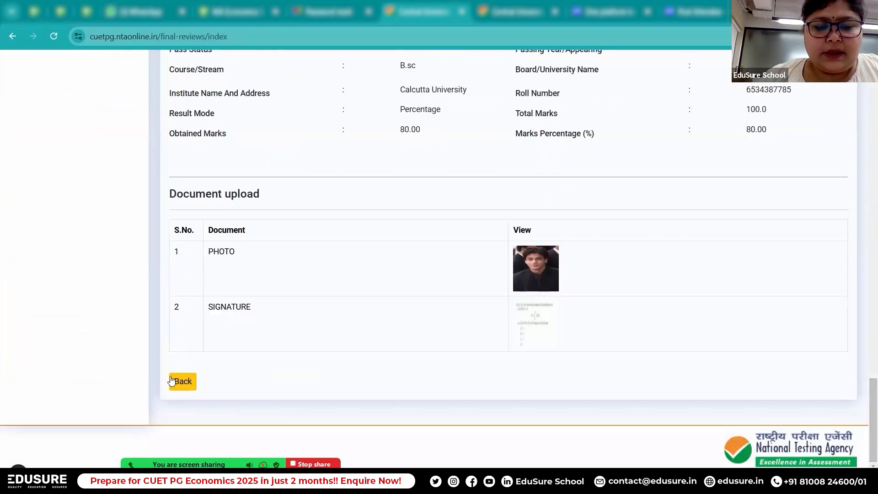
drag(866, 411, 866, 85)
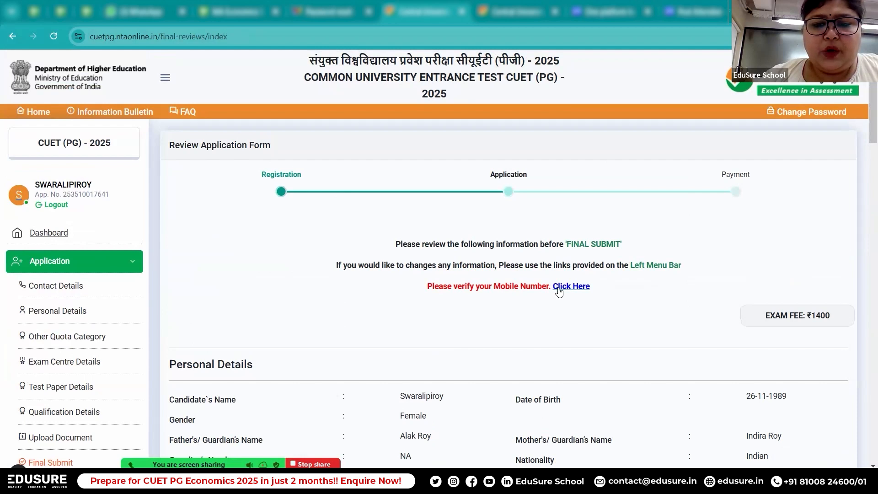
click(559, 288)
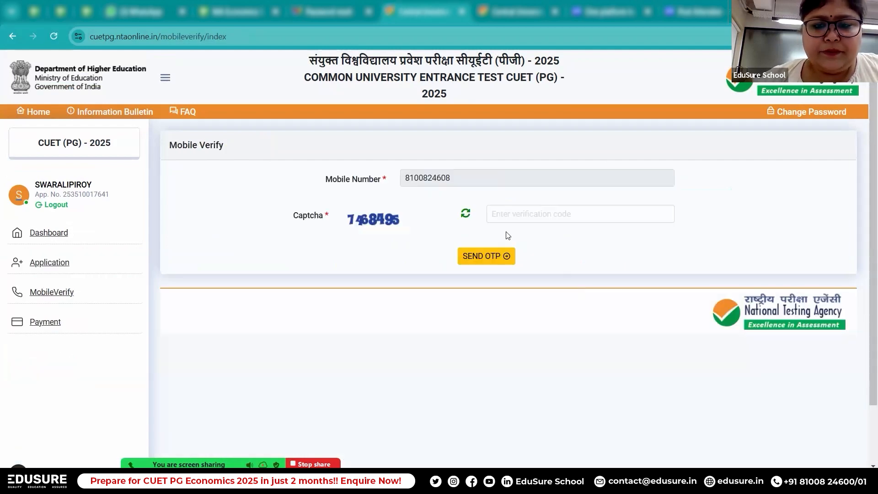
Enter the captcha and send an OTP to the registered mobile number
click(509, 211)
text(112938)
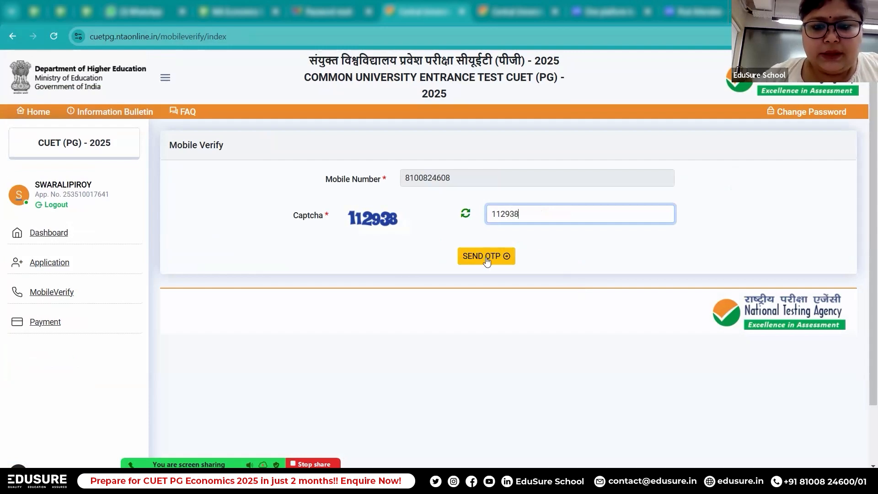
click(487, 260)
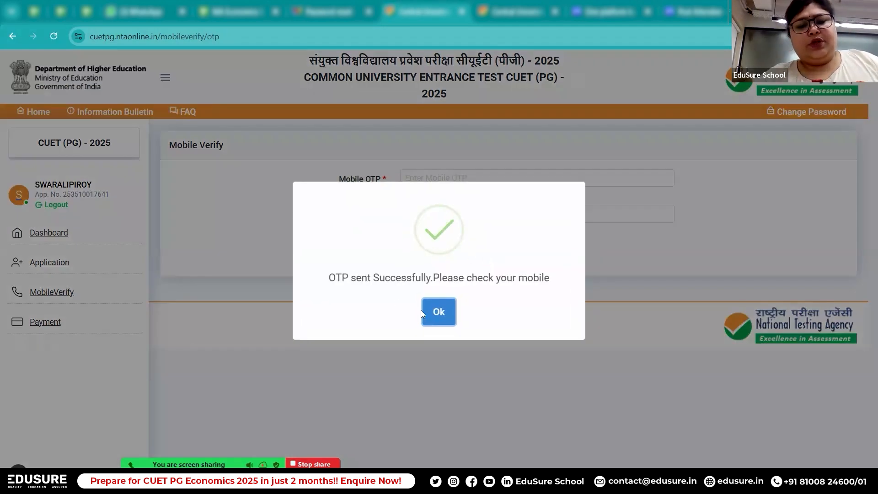
click(438, 312)
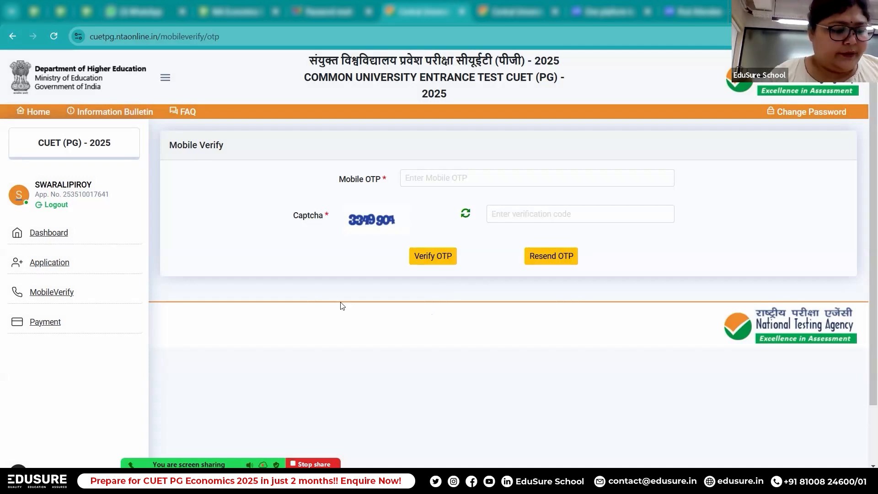
Enter the received OTP and the new captcha to verify the mobile number
click(464, 181)
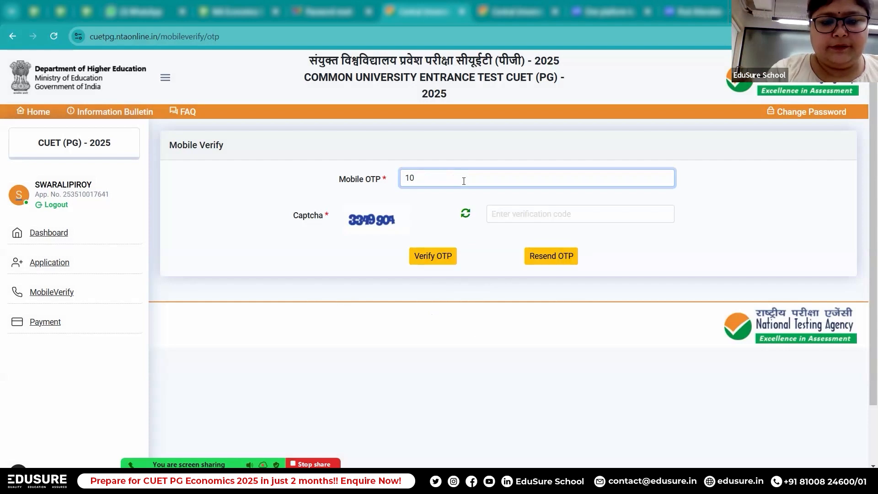
click(519, 206)
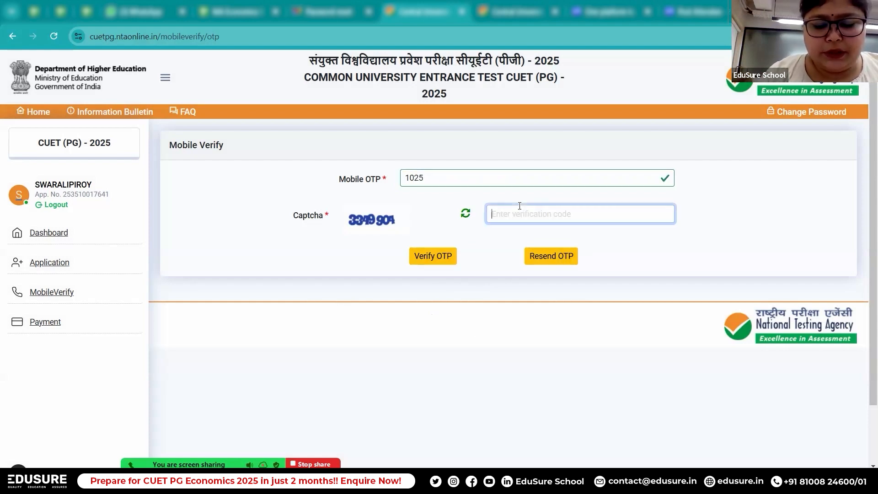
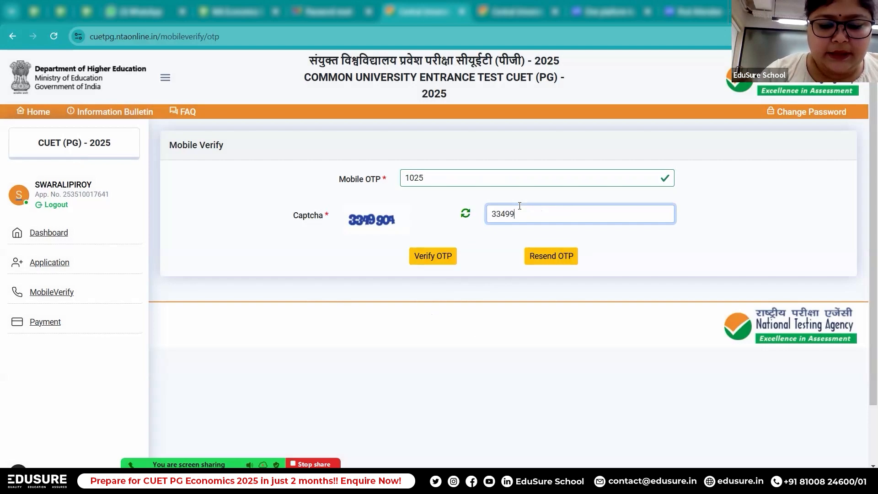
click(440, 260)
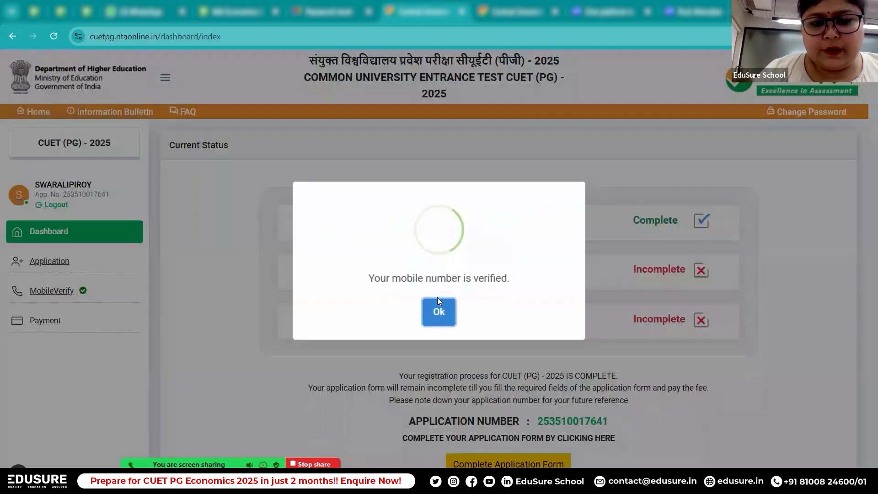
Return to the Application review page, dismiss the submit-first notice, and scroll to the bottom
click(440, 312)
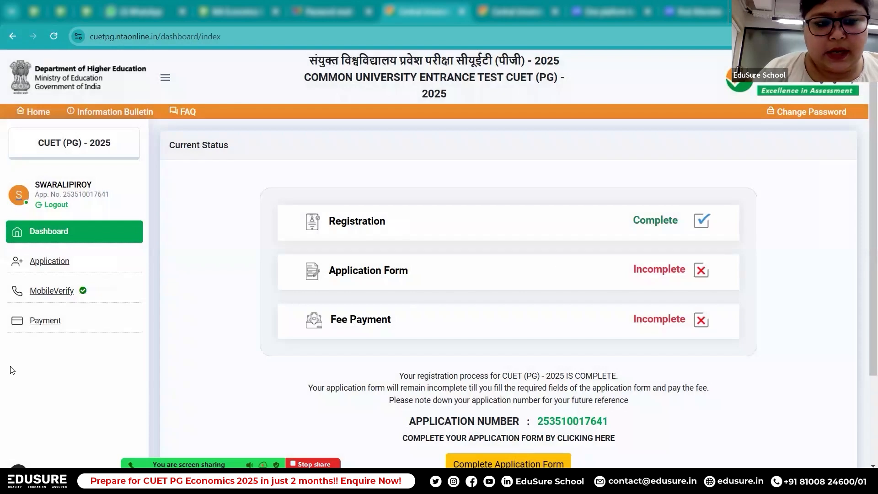
scroll(652, 201, down, 3)
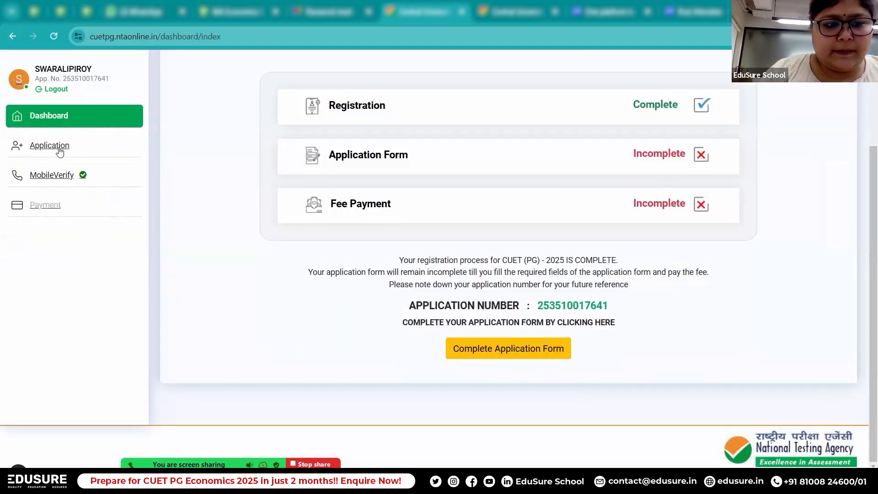
click(62, 213)
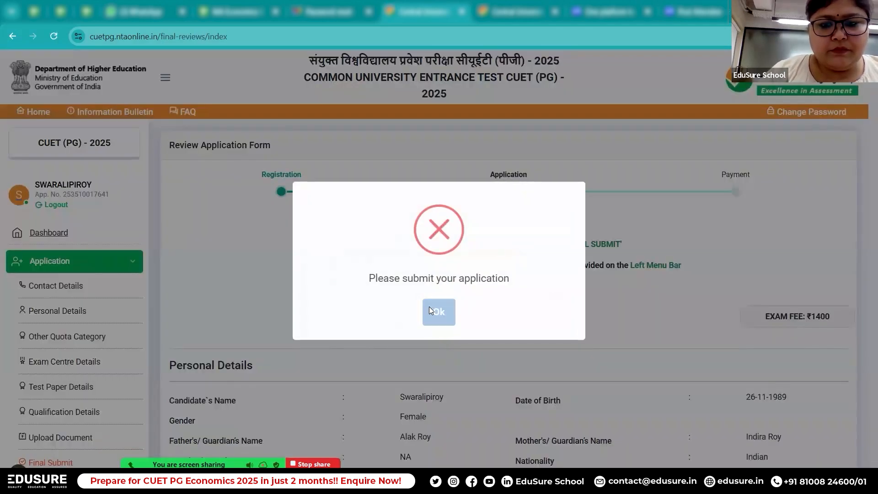
click(430, 309)
scroll(430, 311, down, 10)
scroll(431, 311, down, 3)
scroll(430, 311, down, 10)
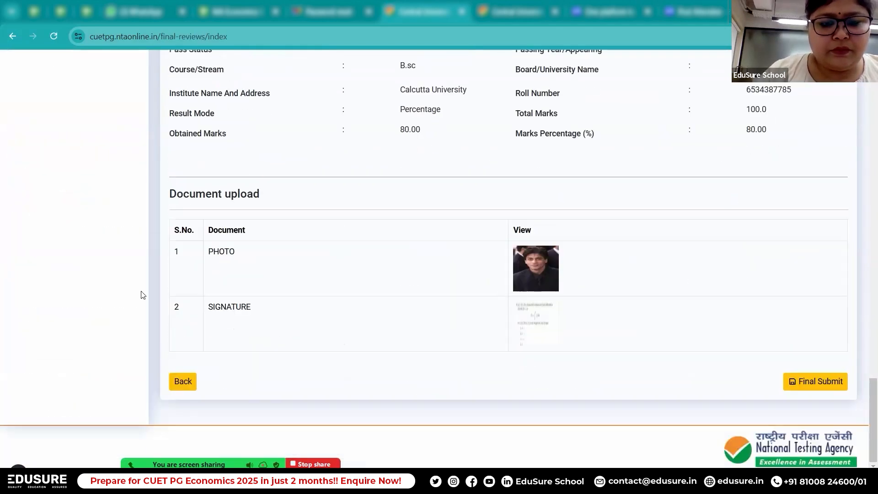
Start Final Submit and confirm all ten particulars, from candidate name to subject, as correct
click(811, 385)
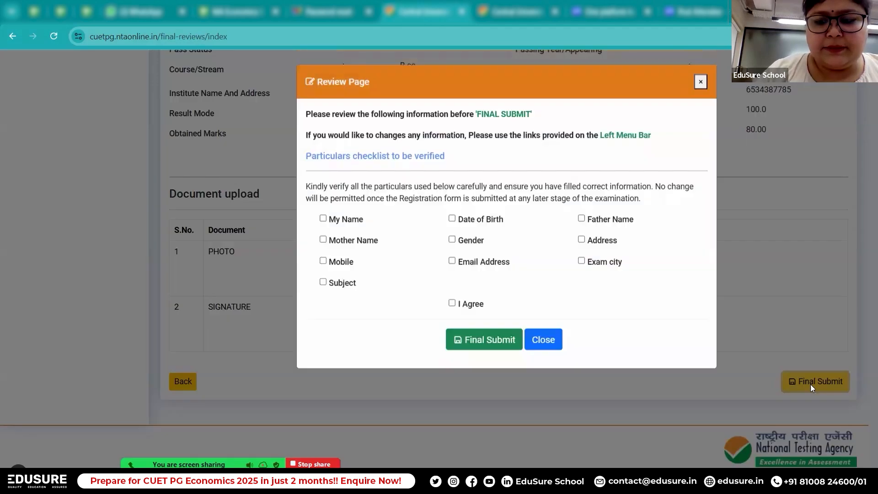
click(323, 220)
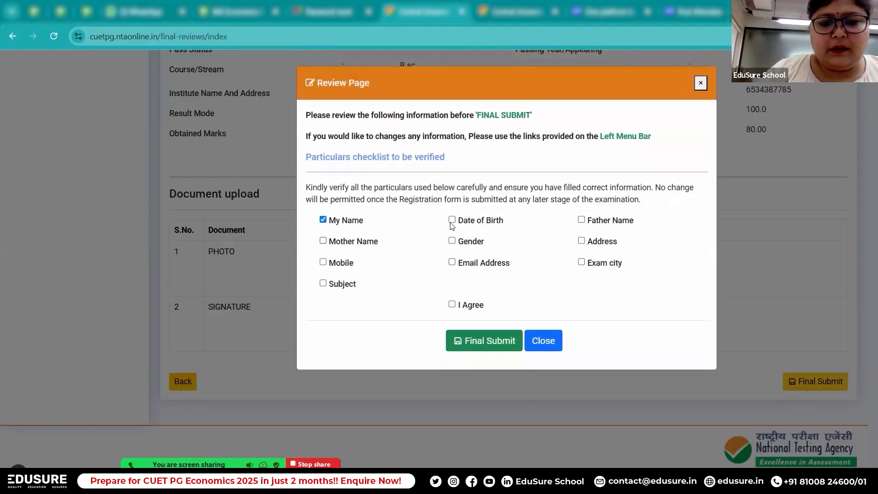
click(452, 220)
click(582, 220)
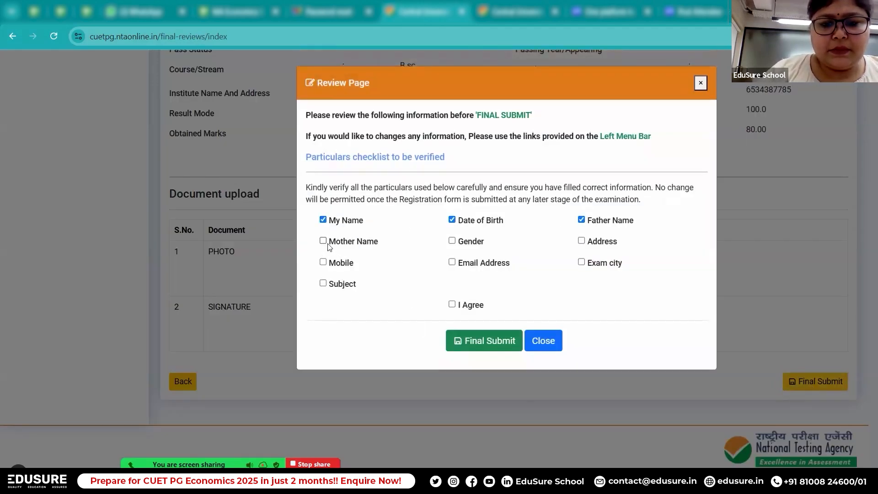
click(323, 241)
click(452, 241)
click(582, 241)
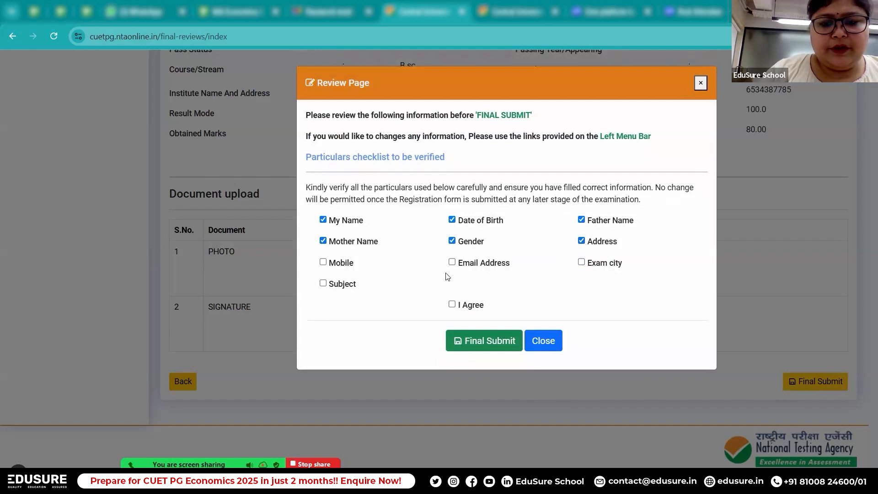
click(452, 262)
click(323, 262)
click(581, 262)
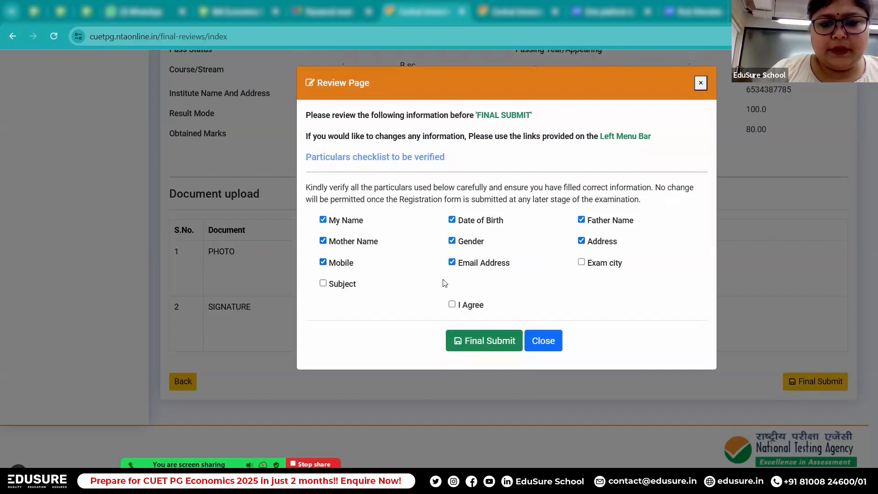
click(323, 283)
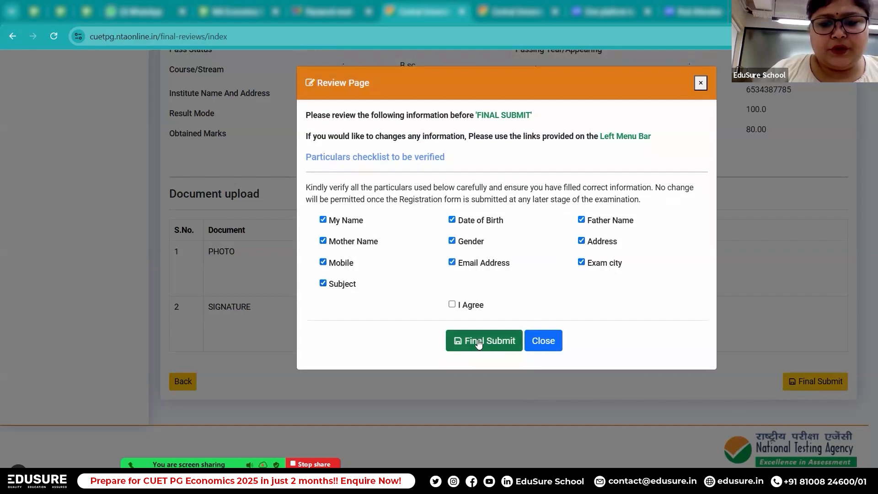
Agree to the final declaration and submit the application form
click(478, 343)
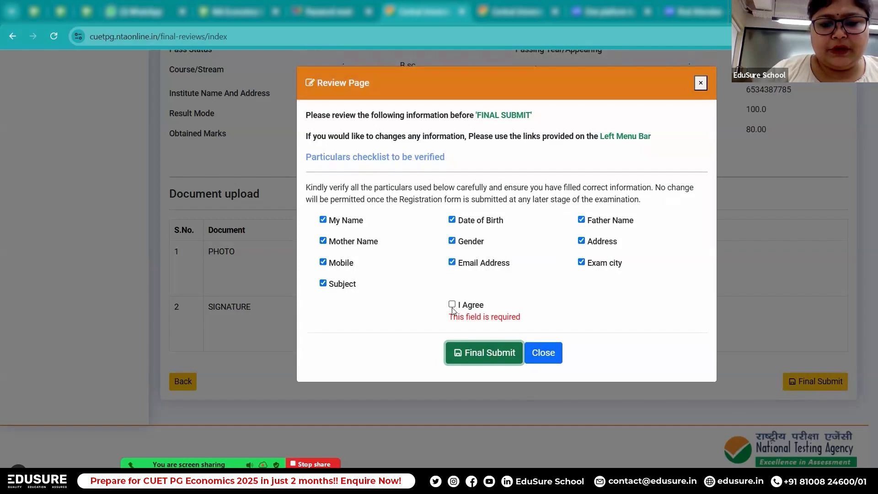
click(452, 305)
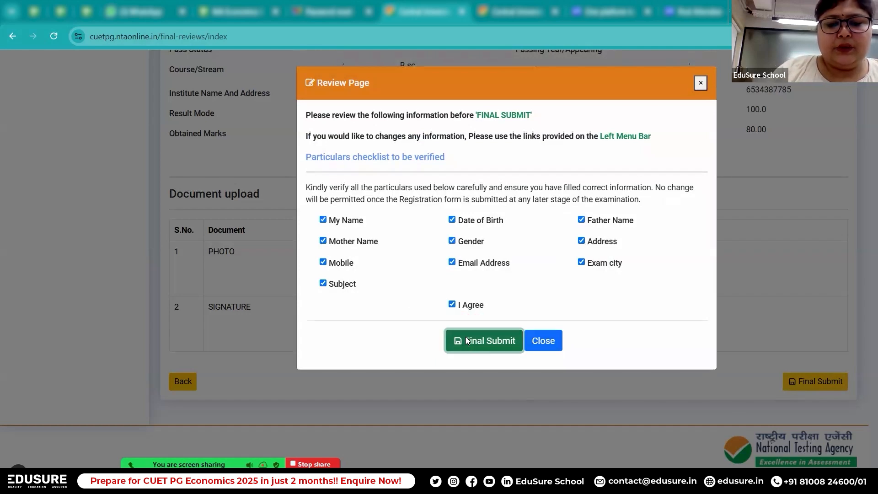
click(467, 339)
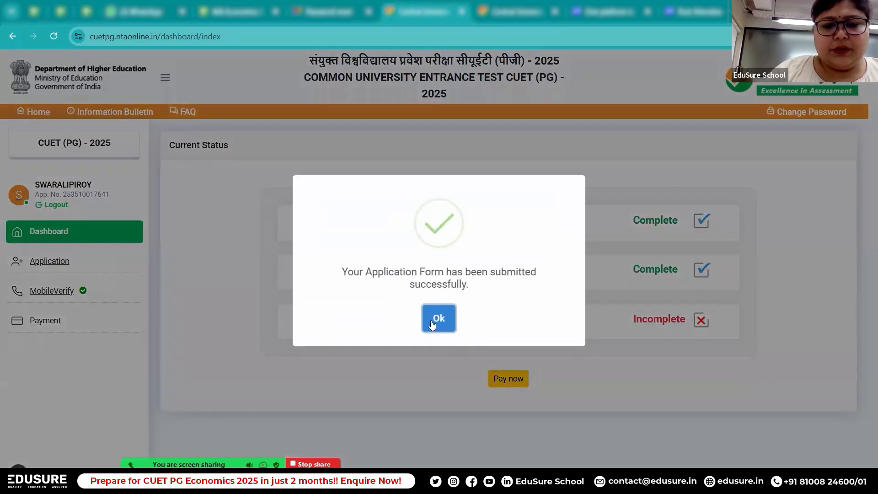
click(430, 323)
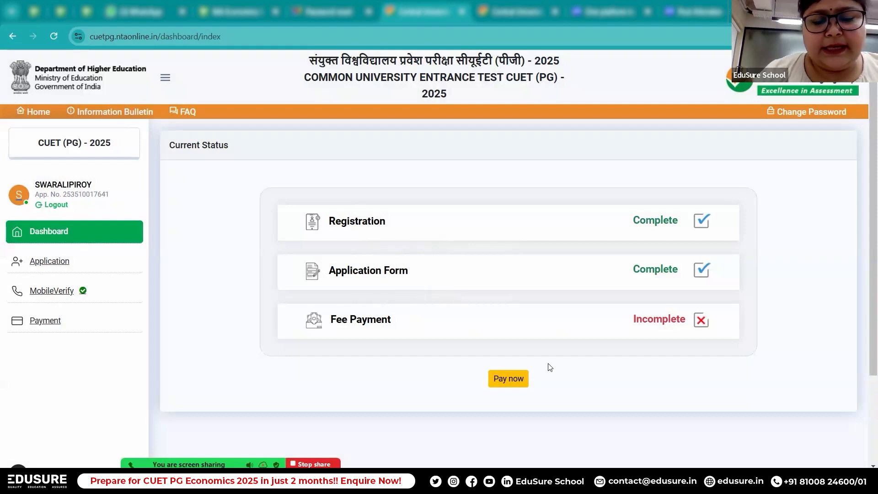
Open the fee Payment page showing the ₹1400 amount due
click(510, 379)
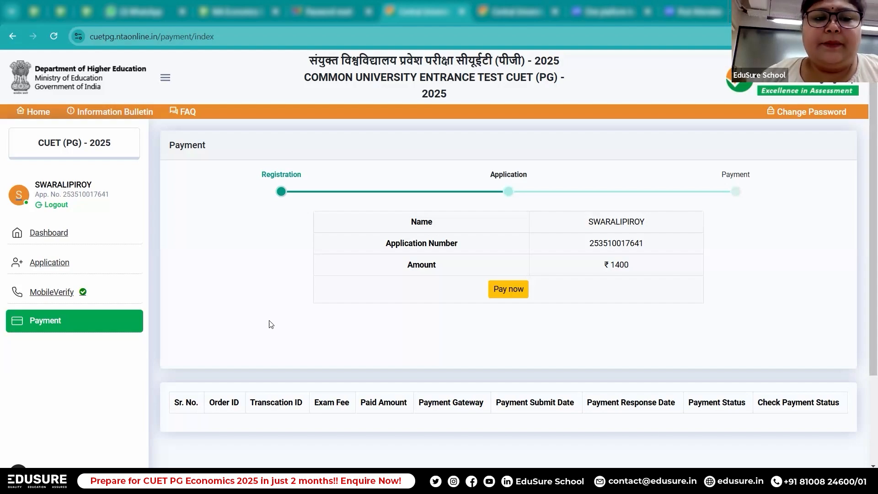
scroll(302, 371, down, 3)
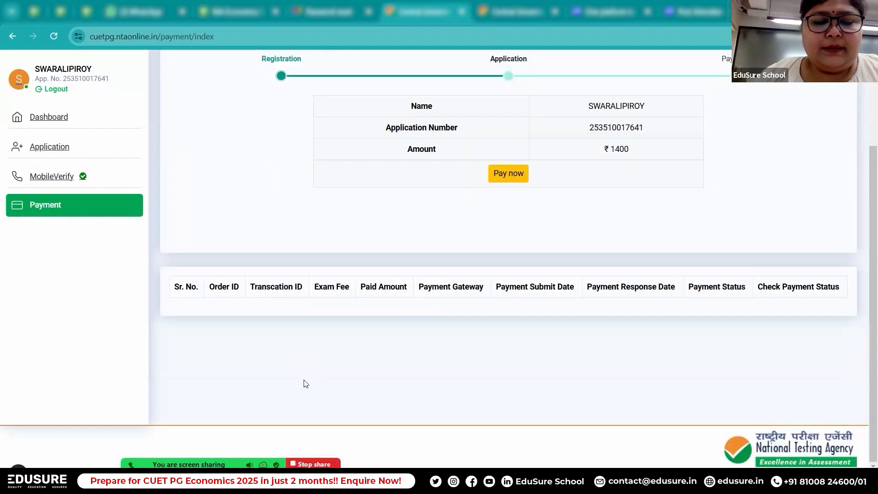